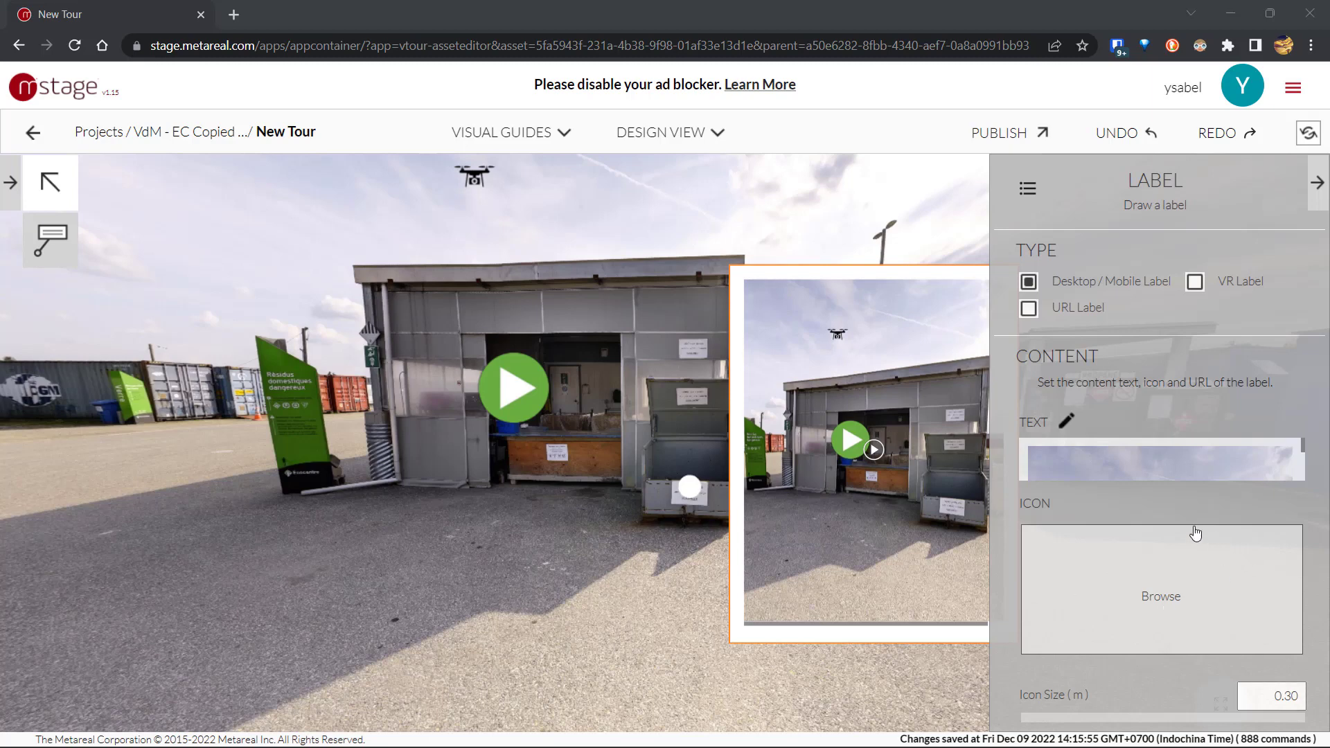
- Scroll through the Label panel and pan the panorama to show more sky
scroll(1195, 533, "down", 10)
scroll(1196, 534, "down", 5)
scroll(1195, 534, "up", 10)
scroll(1195, 533, "up", 5)
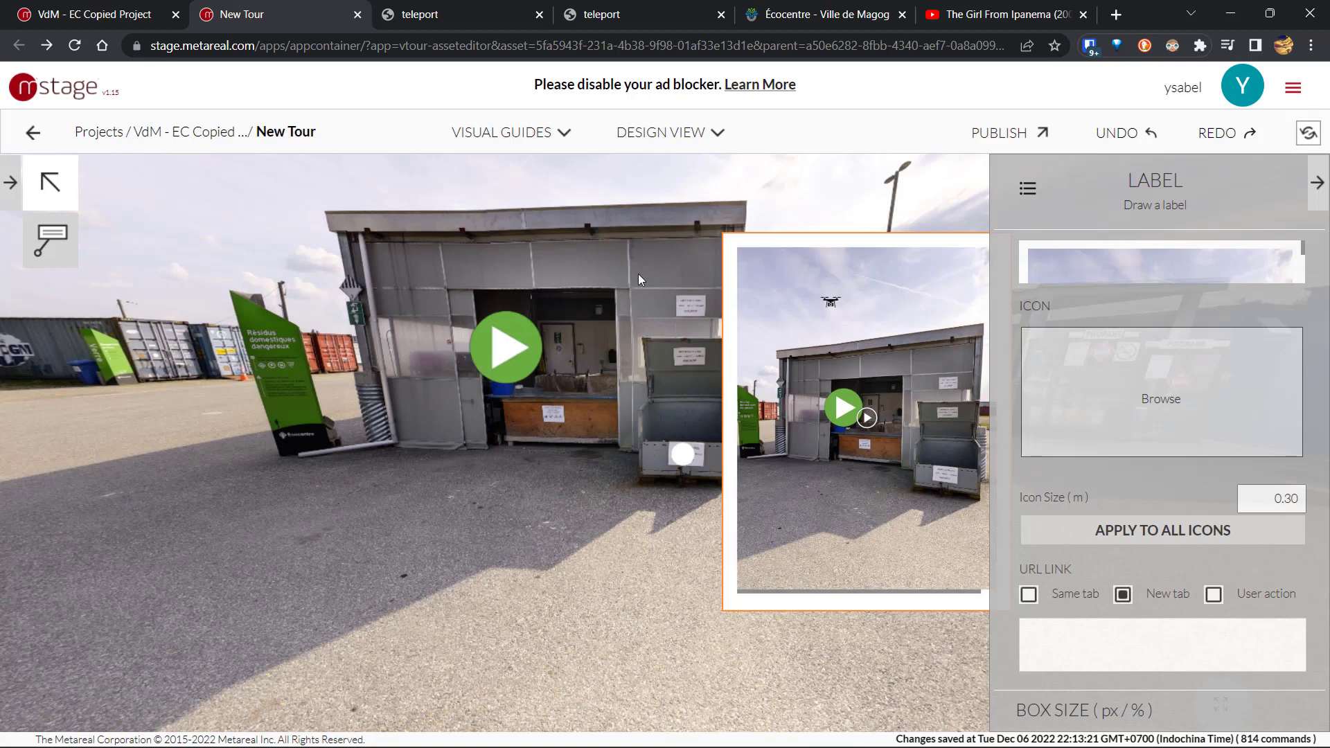
left_click_drag(648, 268, 572, 410)
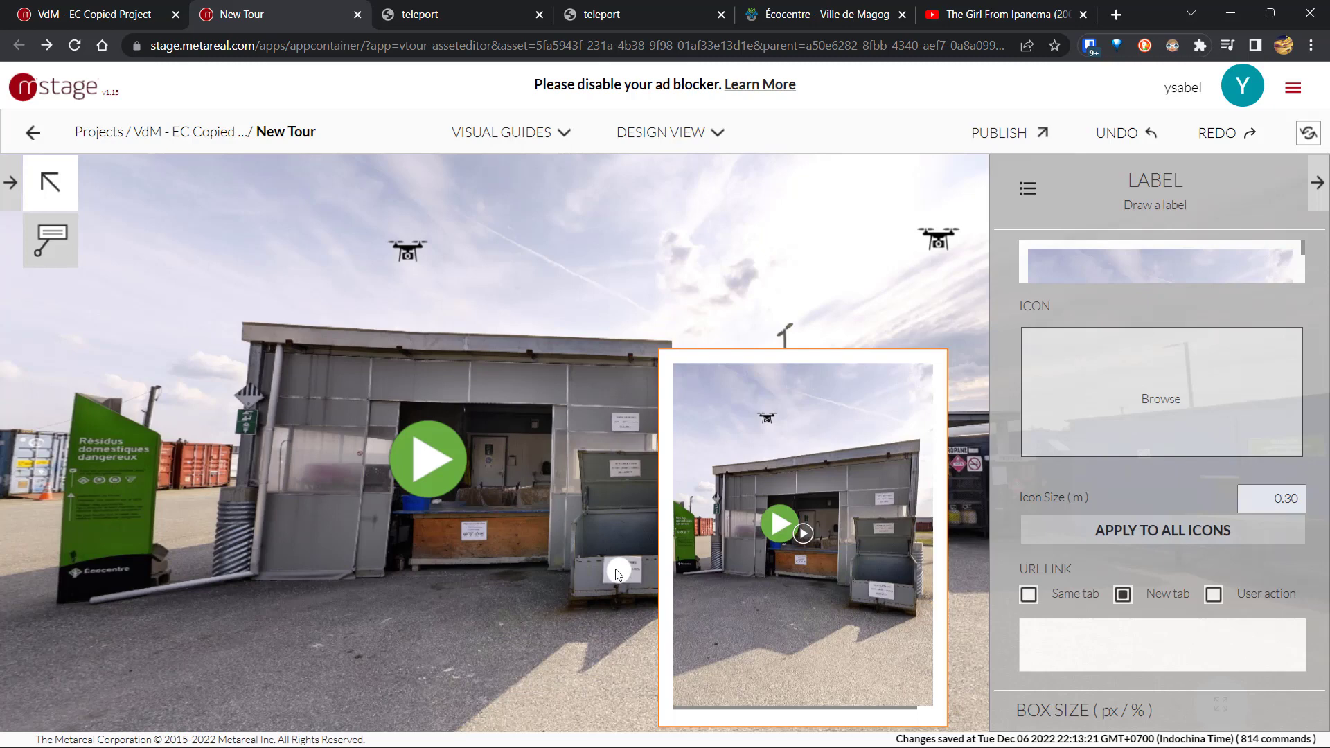
- Load logo-created-in-50percent.png as the label's icon
left_click(1113, 406)
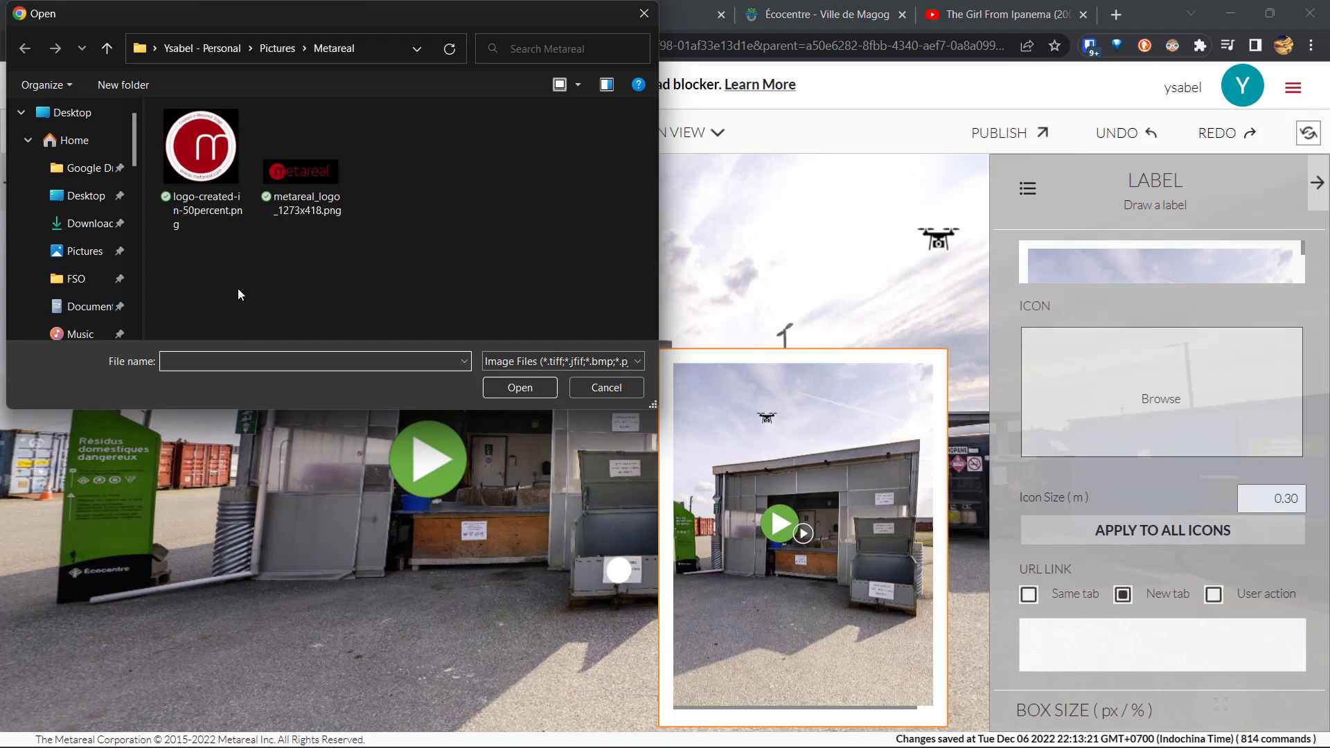
double_click(202, 176)
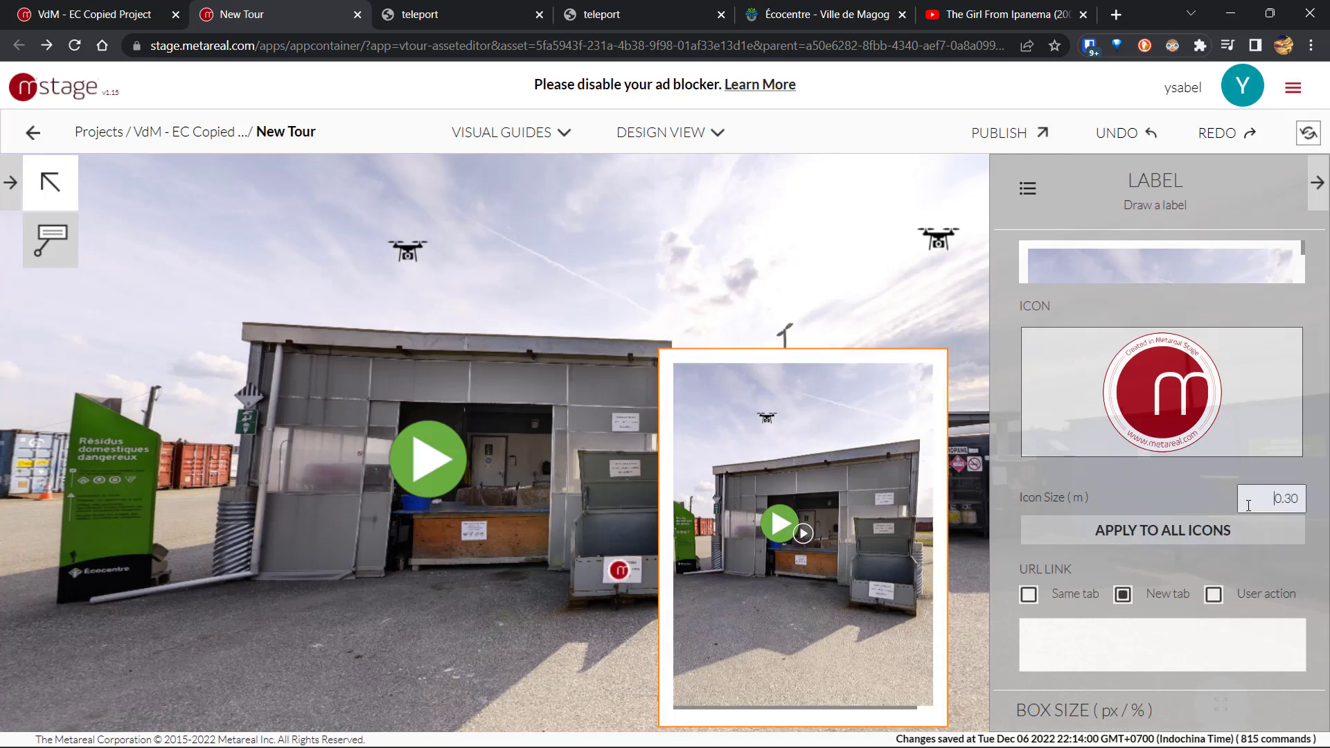
- Change the label's icon size to 0.6, replacing an initial 0.8
left_click(1140, 534)
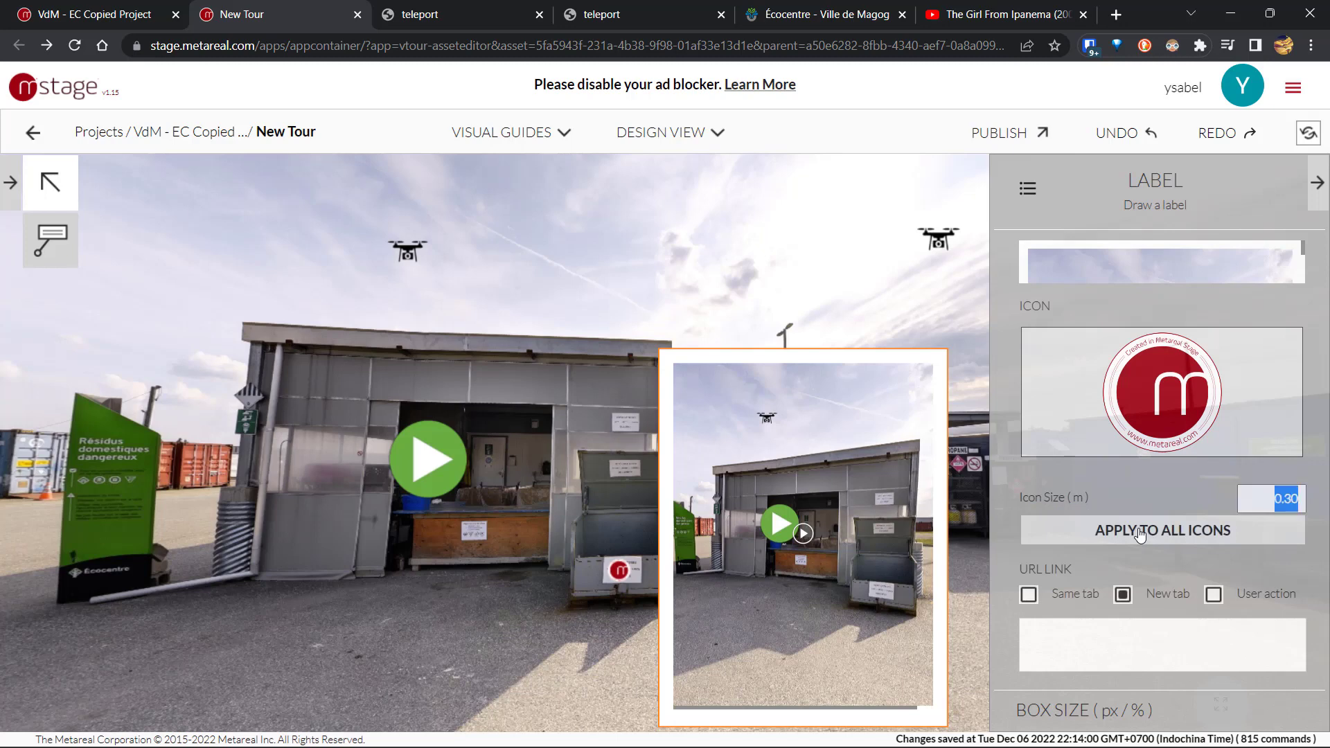
type("0.8")
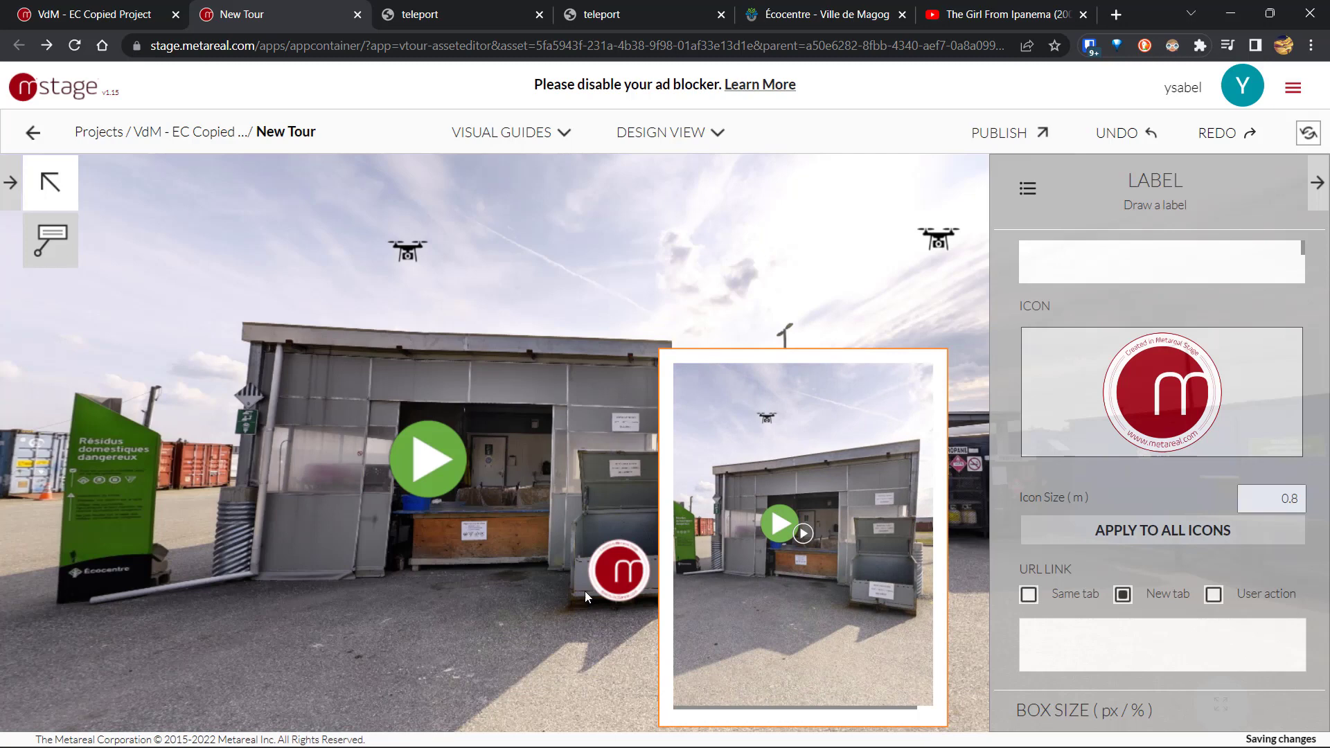
double_click(1283, 497)
type("0.6")
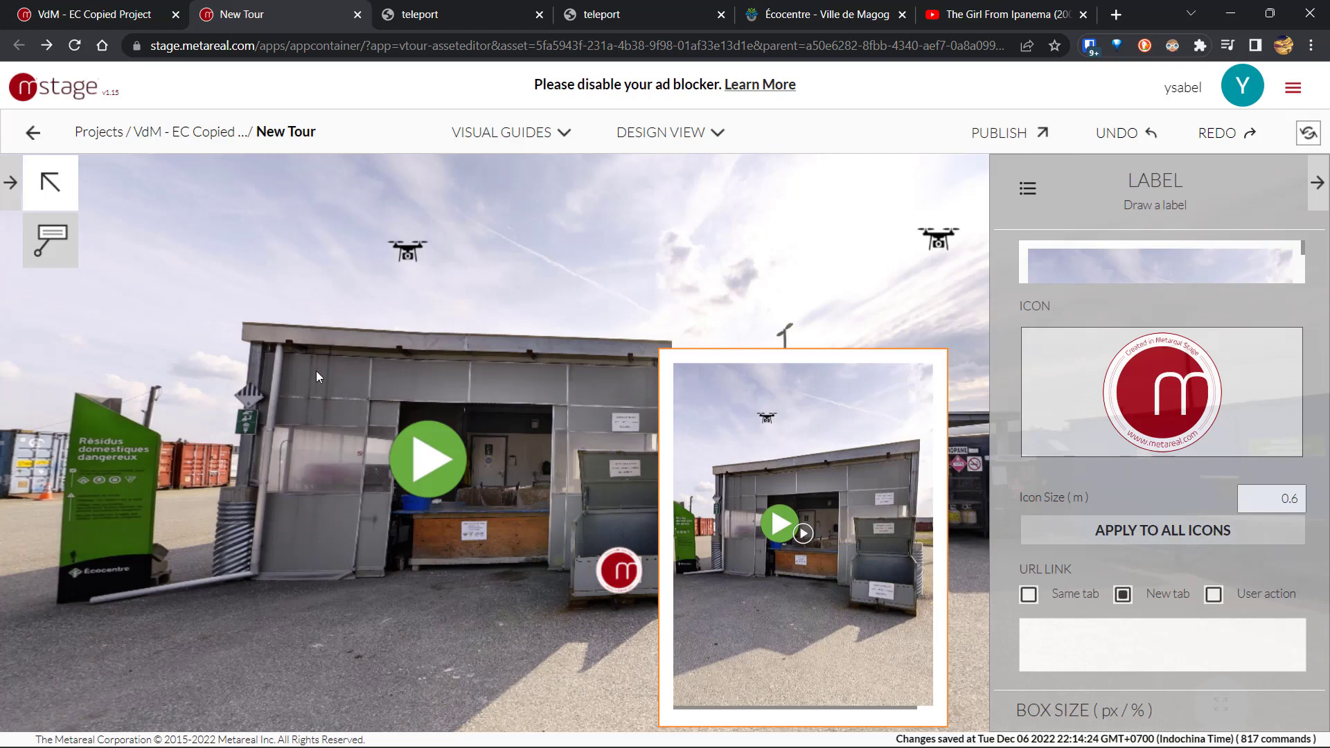
left_click_drag(311, 372, 368, 361)
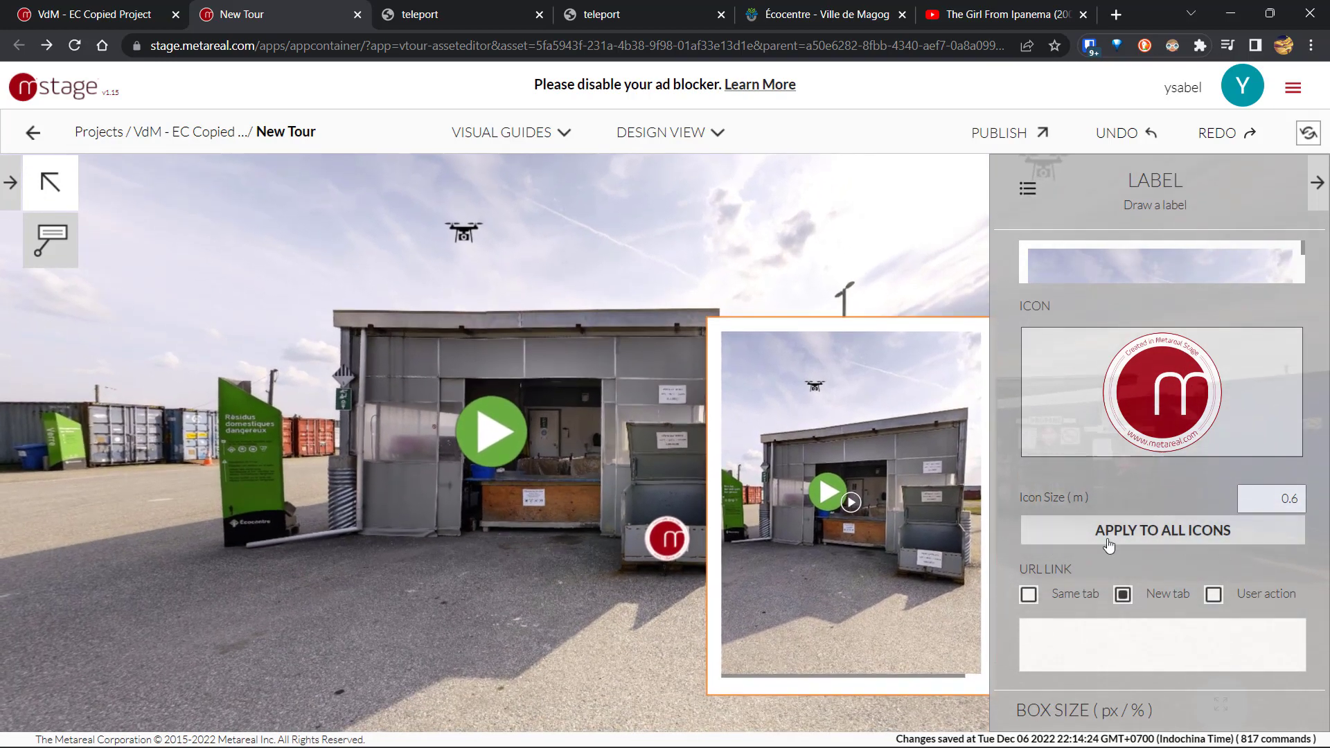
- Apply the icon size to all icons and show the drone marker's URL LINK settings
left_click(1108, 545)
scroll(1065, 599, "down", 3)
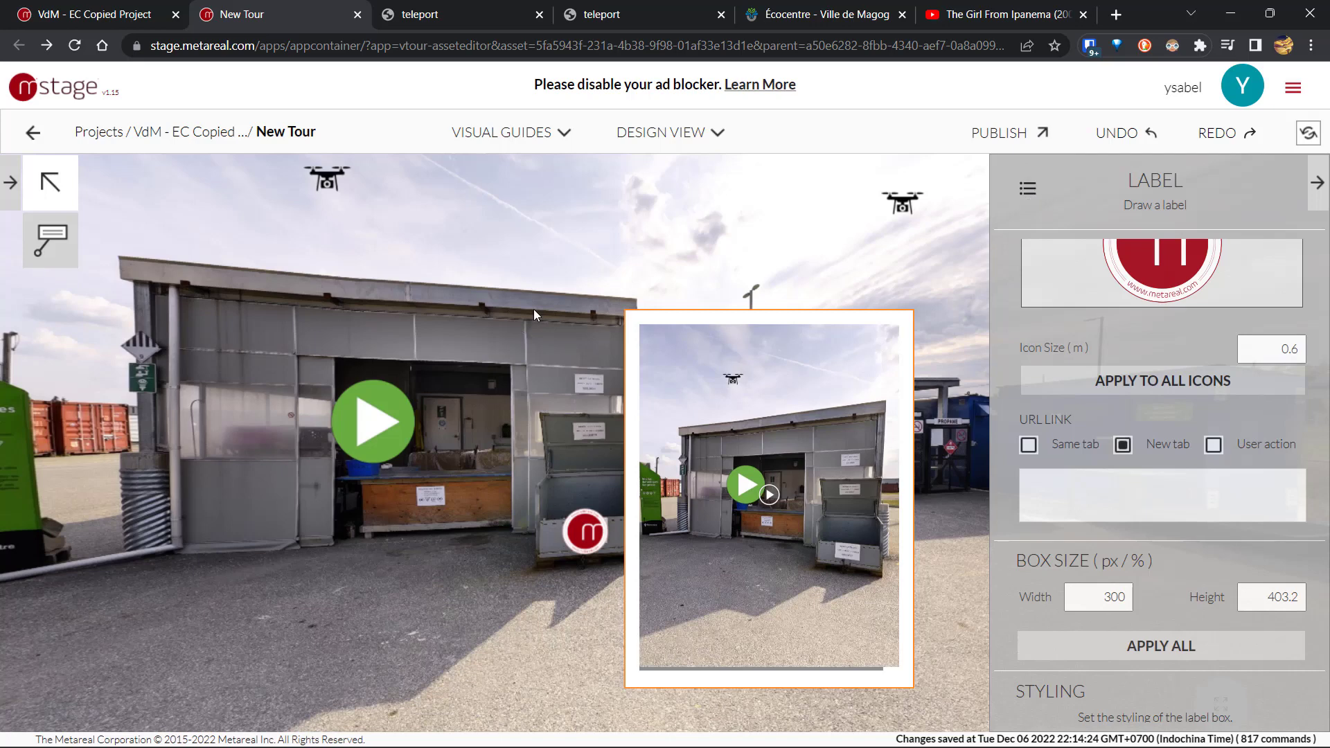
left_click(906, 210)
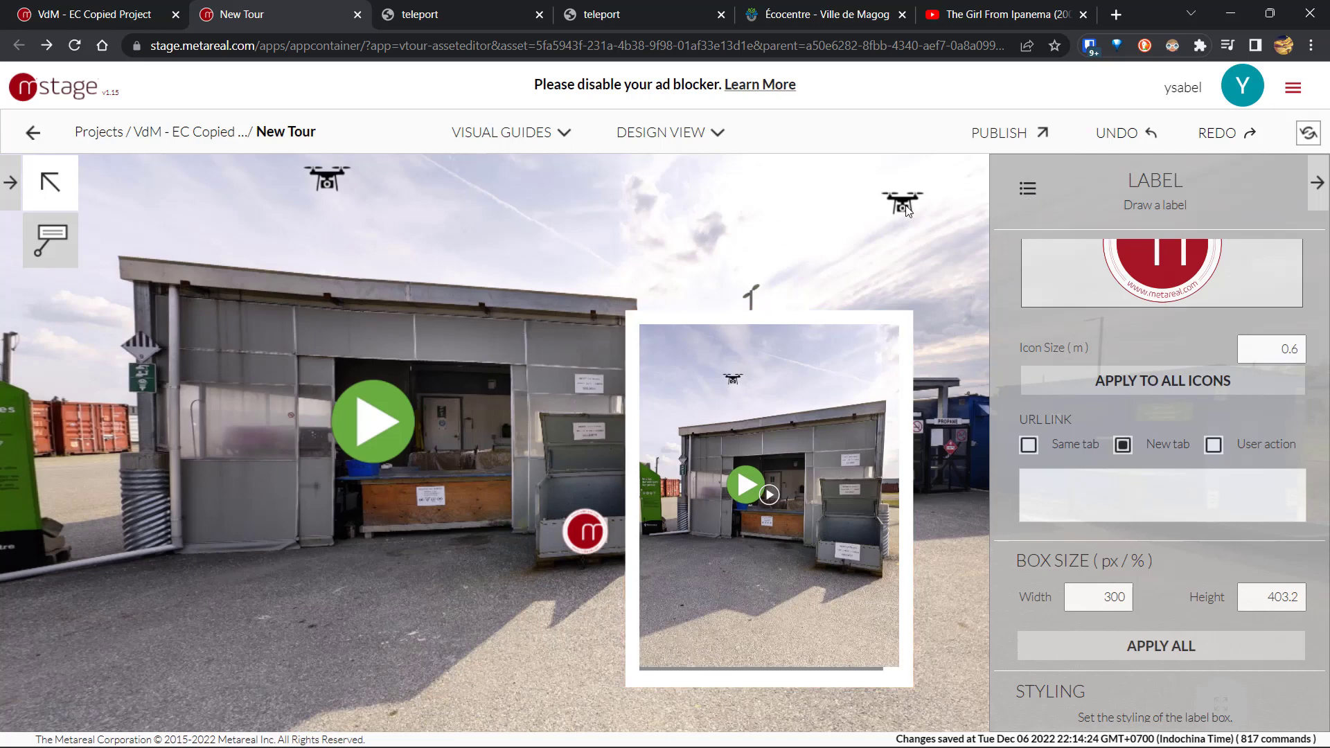
scroll(1140, 455, "down", 3)
scroll(1140, 455, "down", 2)
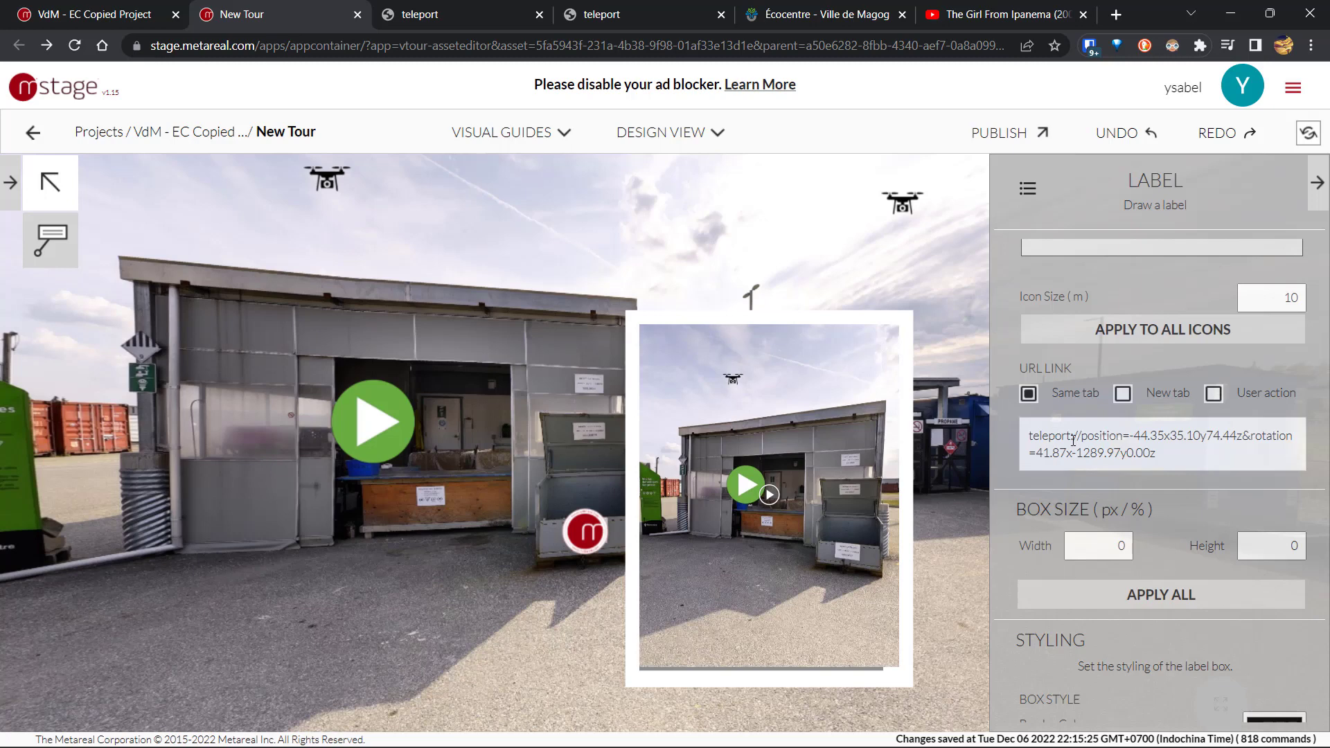
- Switch to the YouTube tab and back to the New Tour editor tab
left_click(1018, 10)
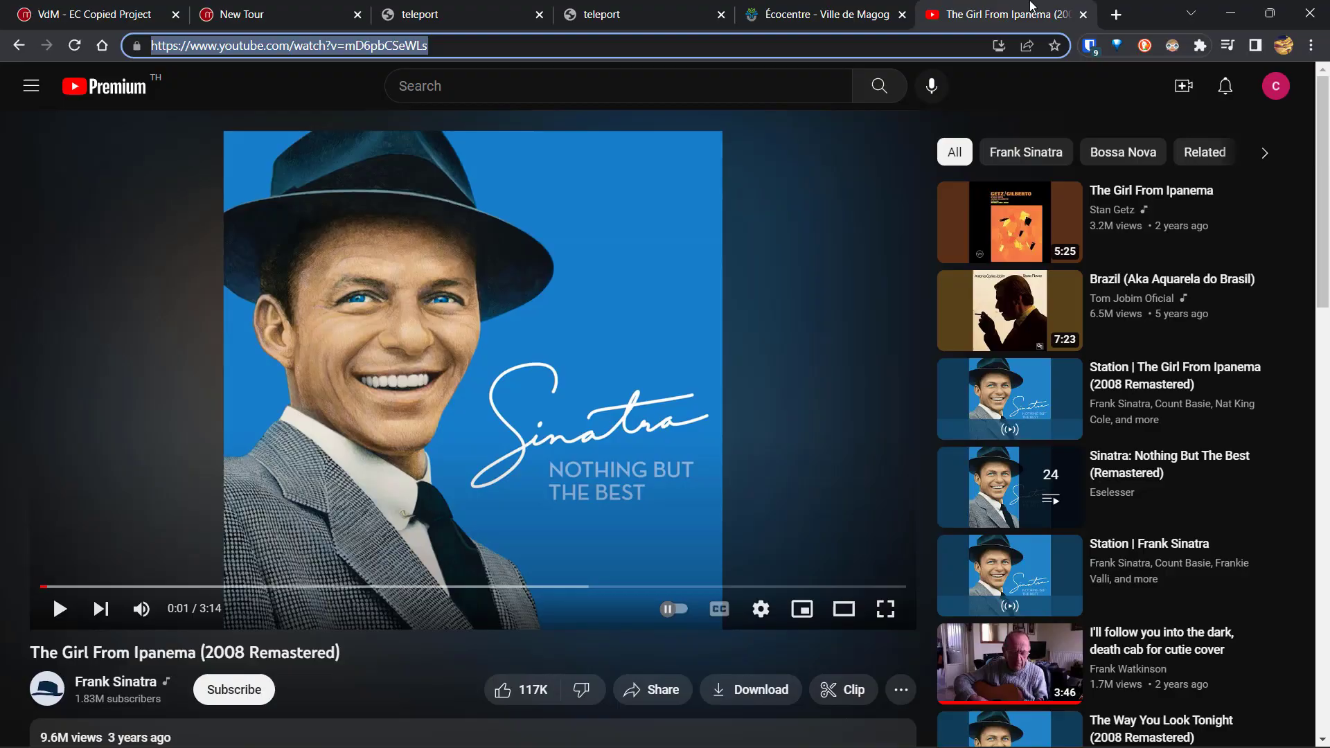
left_click(244, 7)
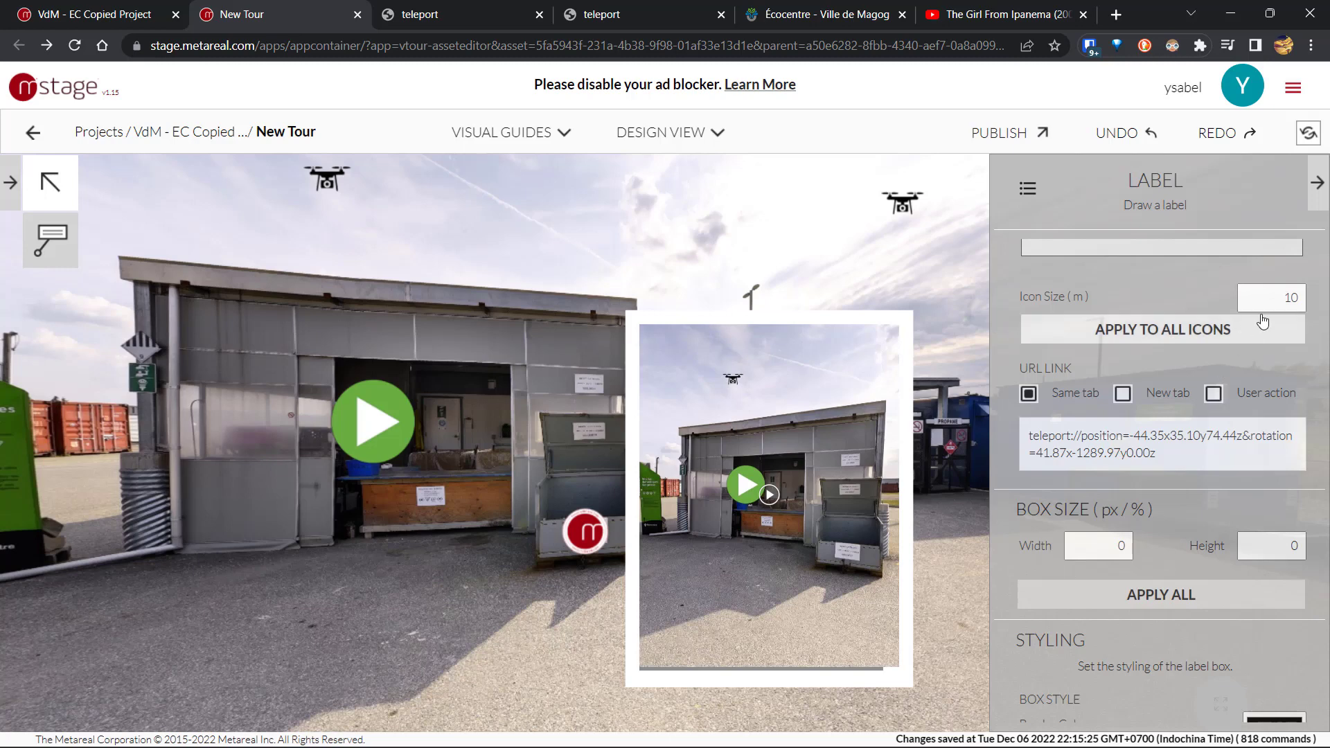
- Open DEVELOPERS in a new tab, load the Interactive Virtual Tour example, and zoom out twice
left_click(1294, 90)
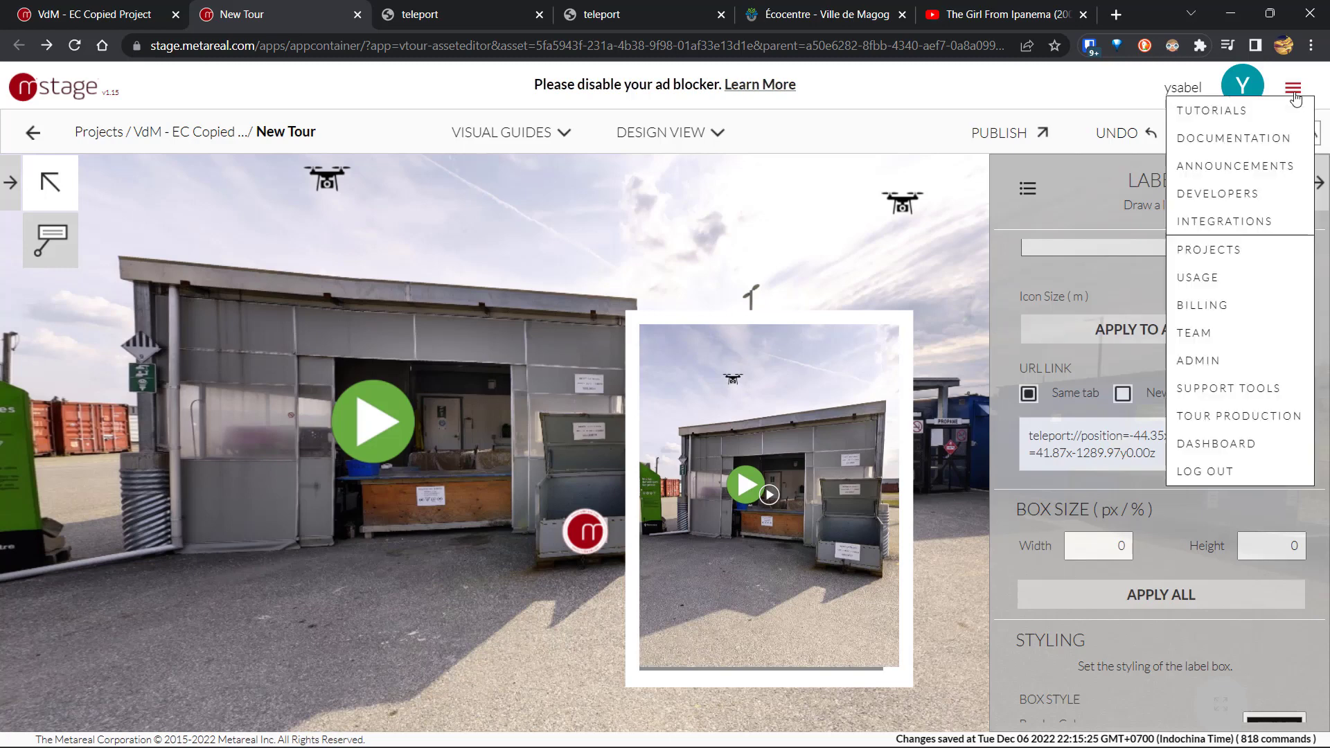
middle_click(1242, 211)
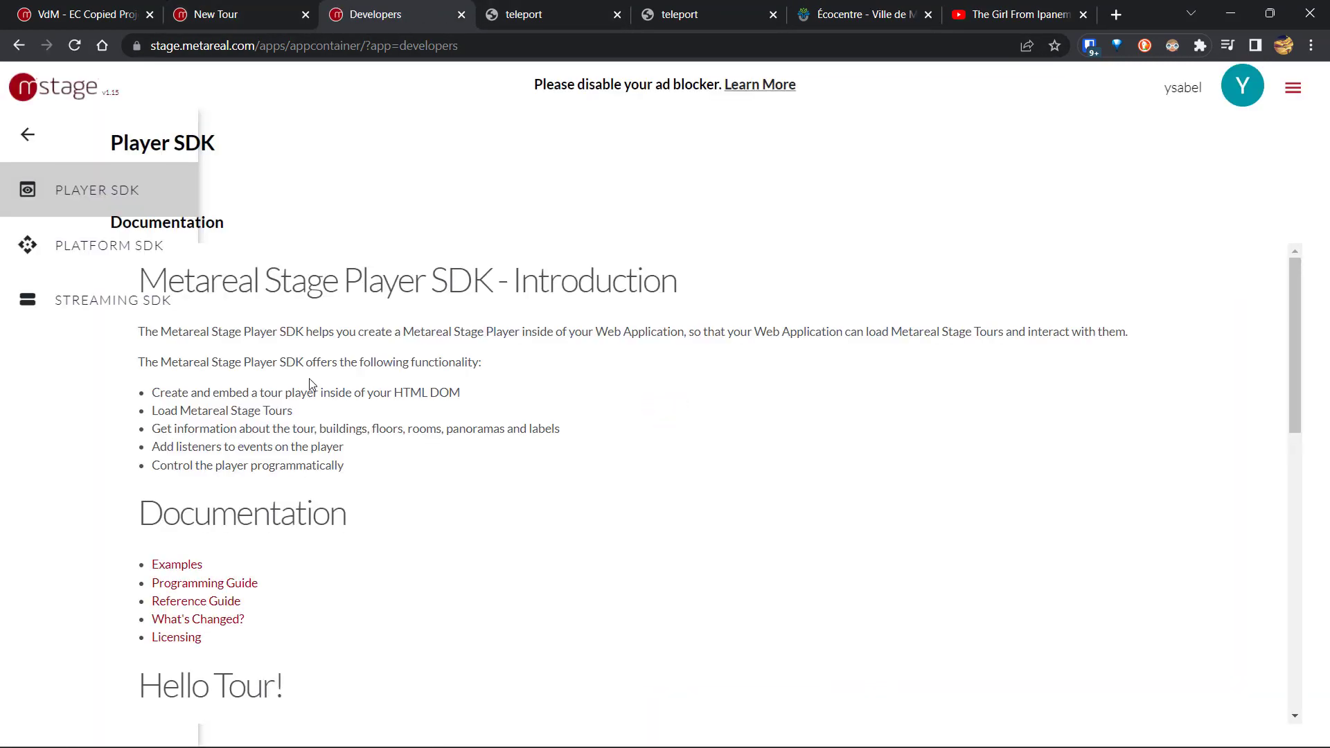
left_click(28, 134)
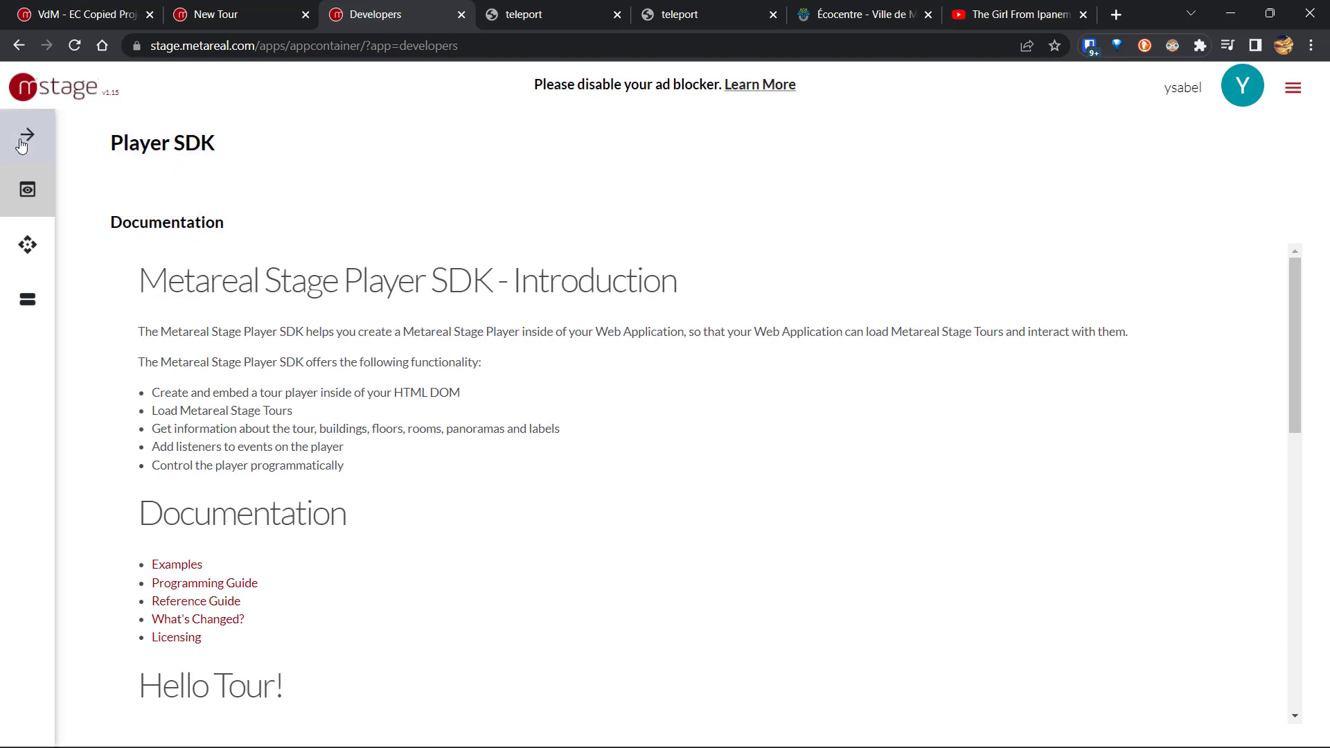
left_click(186, 567)
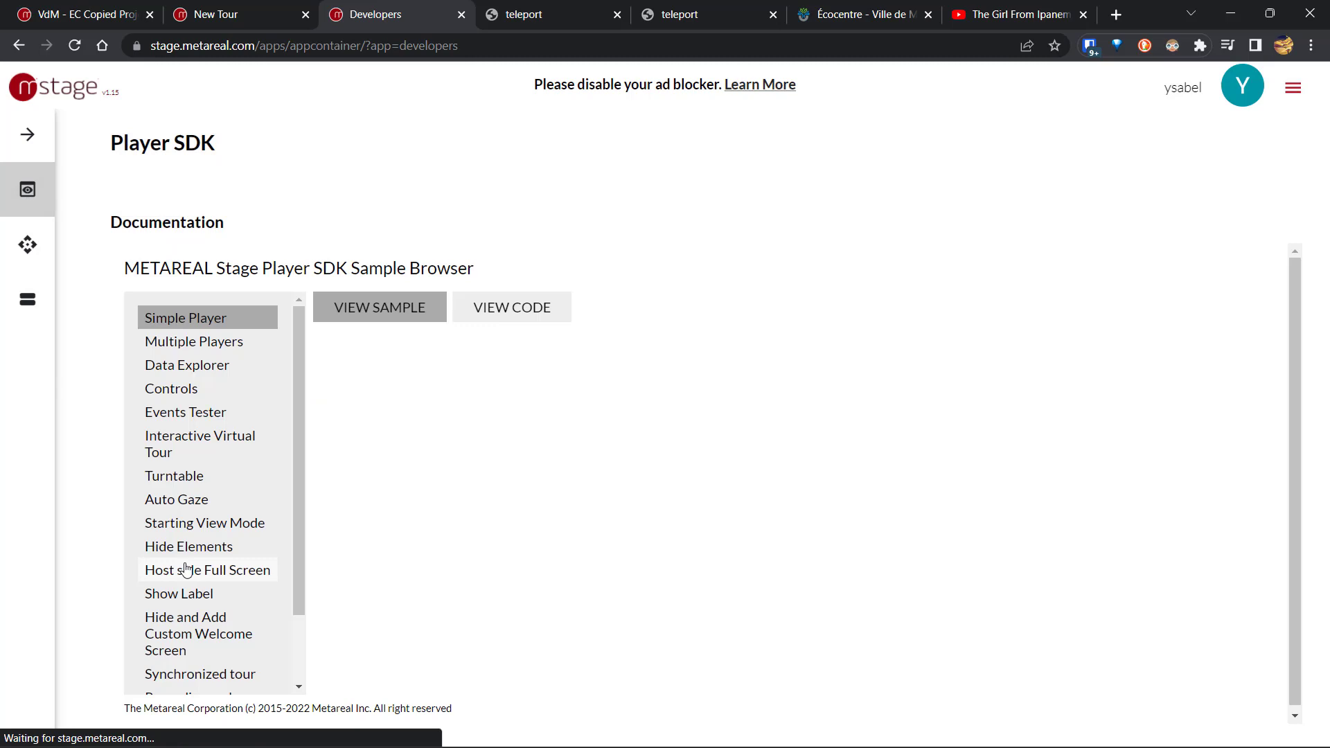
left_click(171, 448)
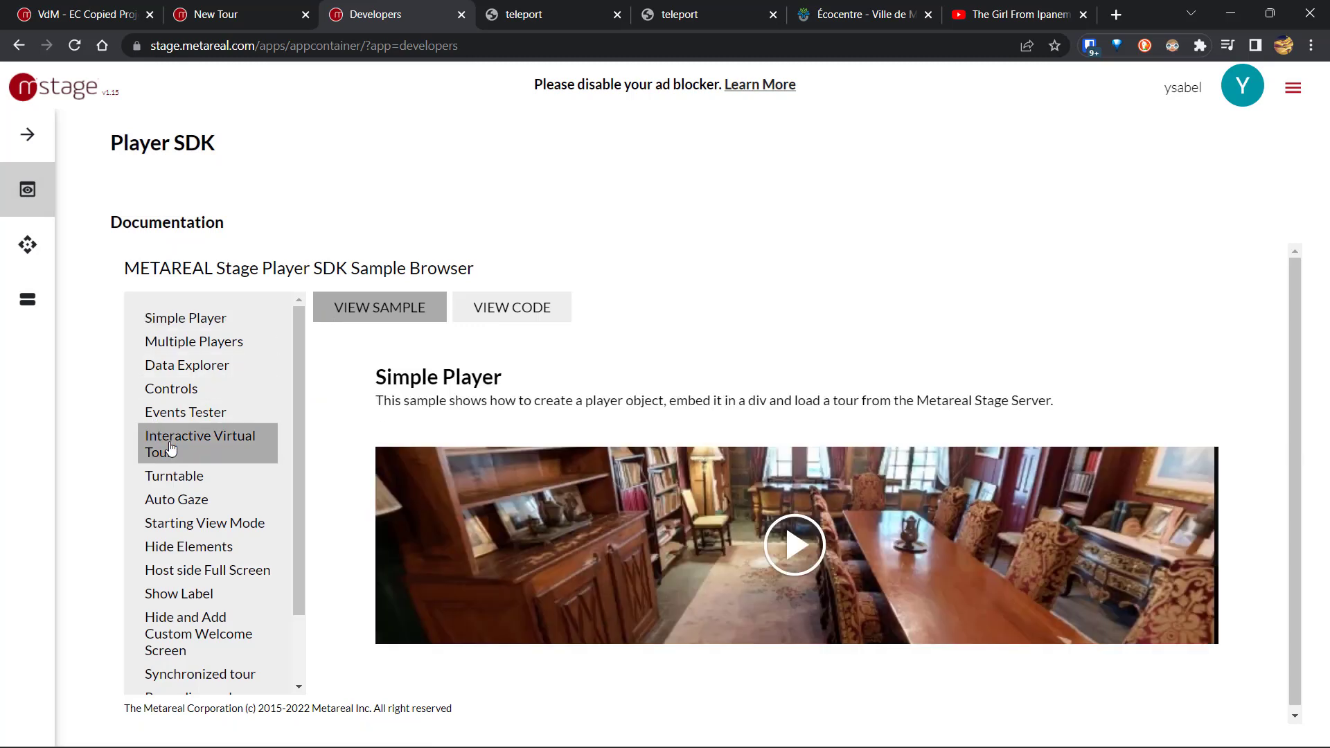
key("ctrl+minus")
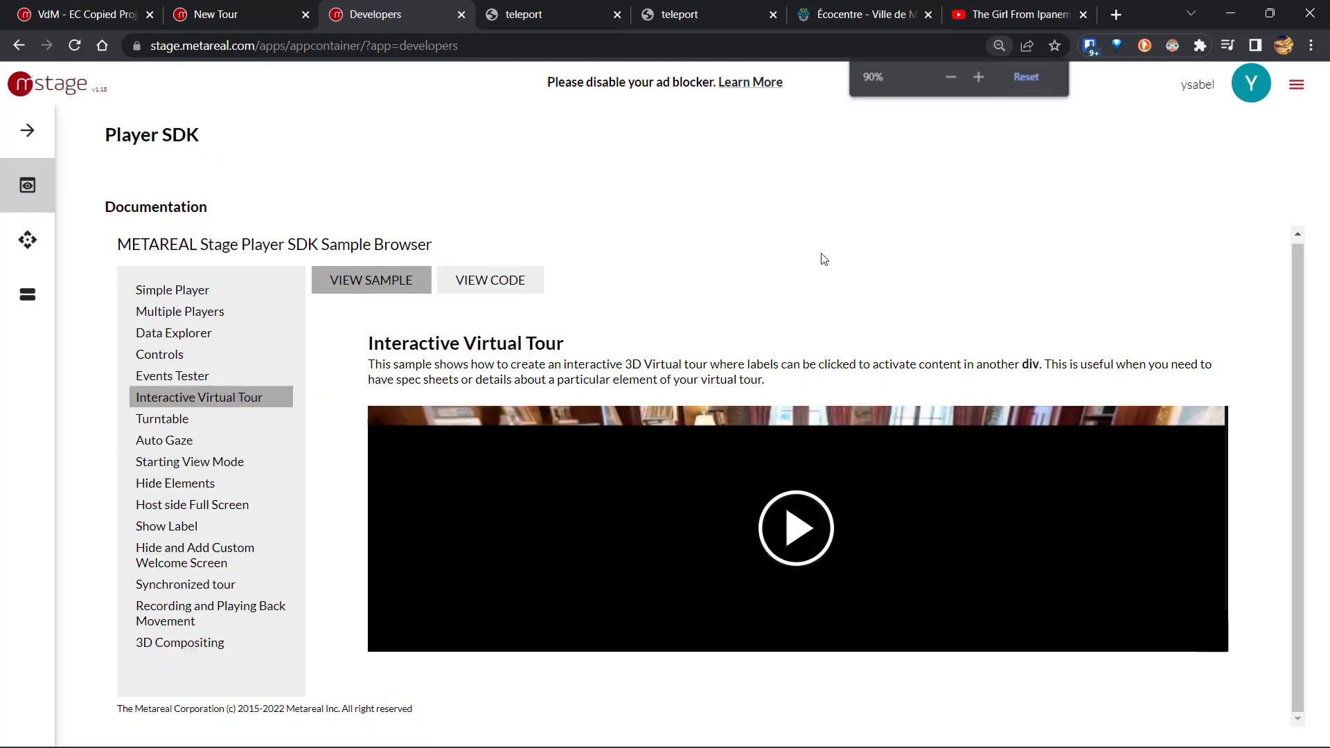
key("ctrl+minus")
key("ctrl+minus")
key("ctrl+minus")
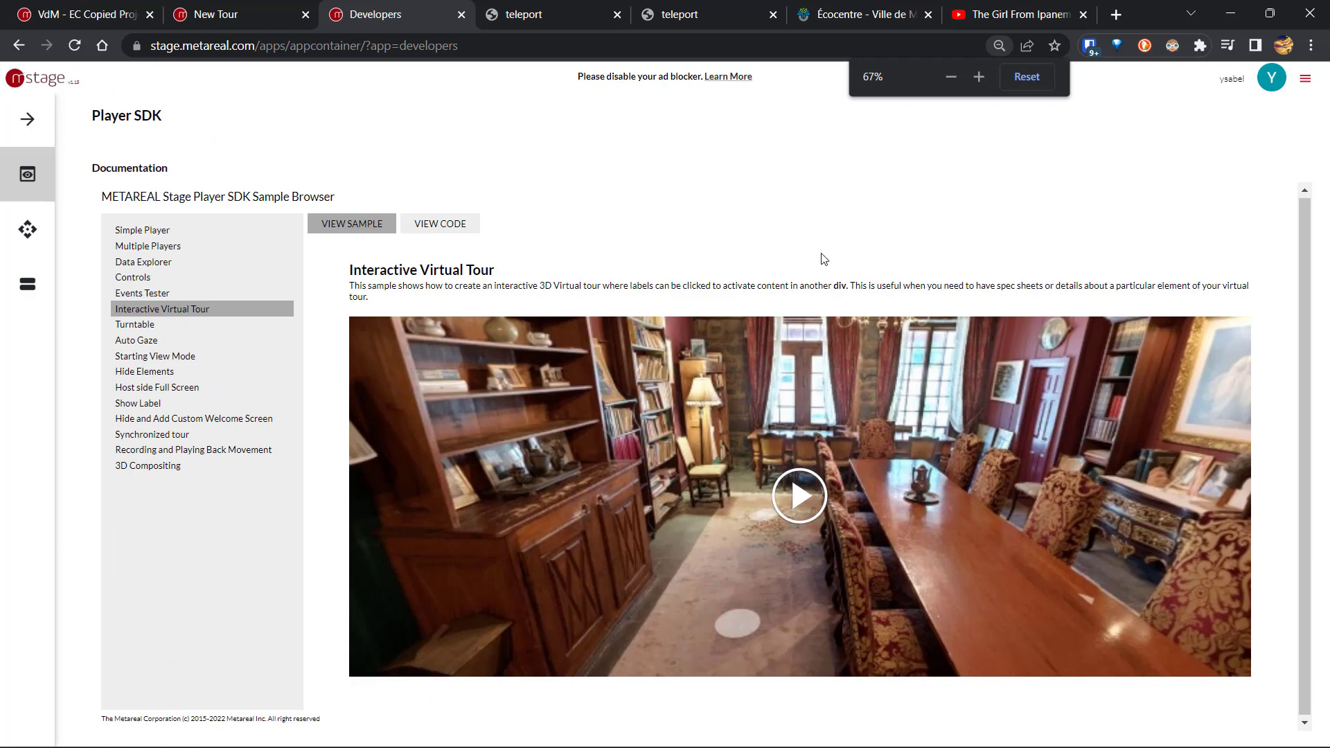
- Start the sample tour, open a label's content, and toggle full screen
left_click(789, 484)
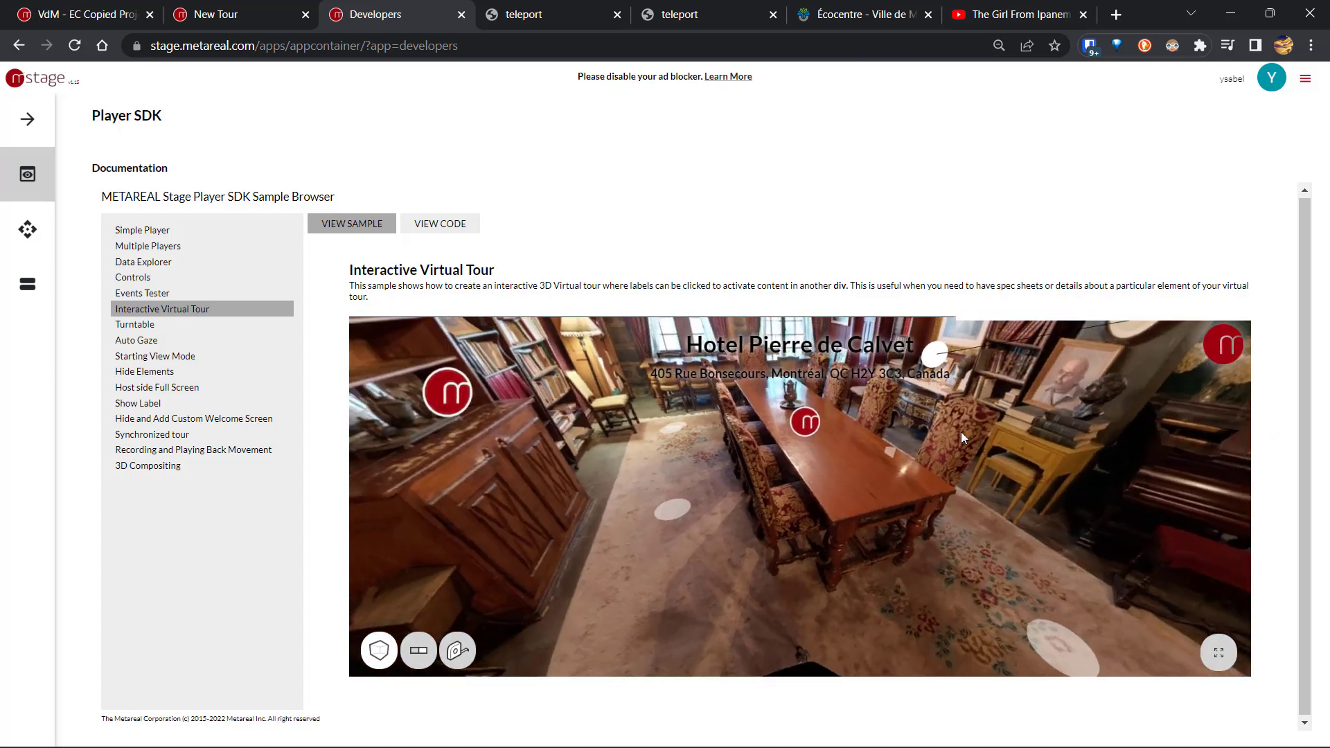
left_click(825, 471)
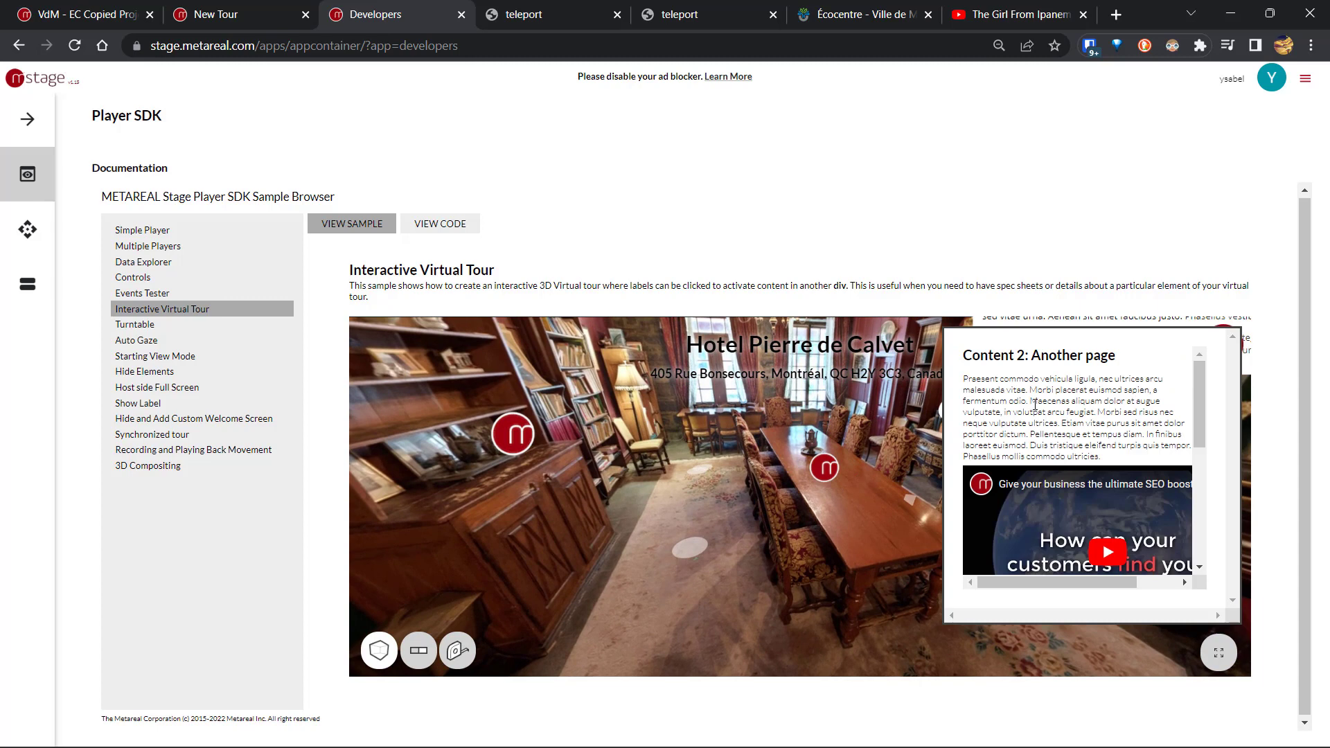
left_click_drag(1019, 582, 1061, 582)
mouse_move(1199, 405)
left_mouse_down()
mouse_move(1196, 563)
mouse_move(1015, 603)
left_mouse_up()
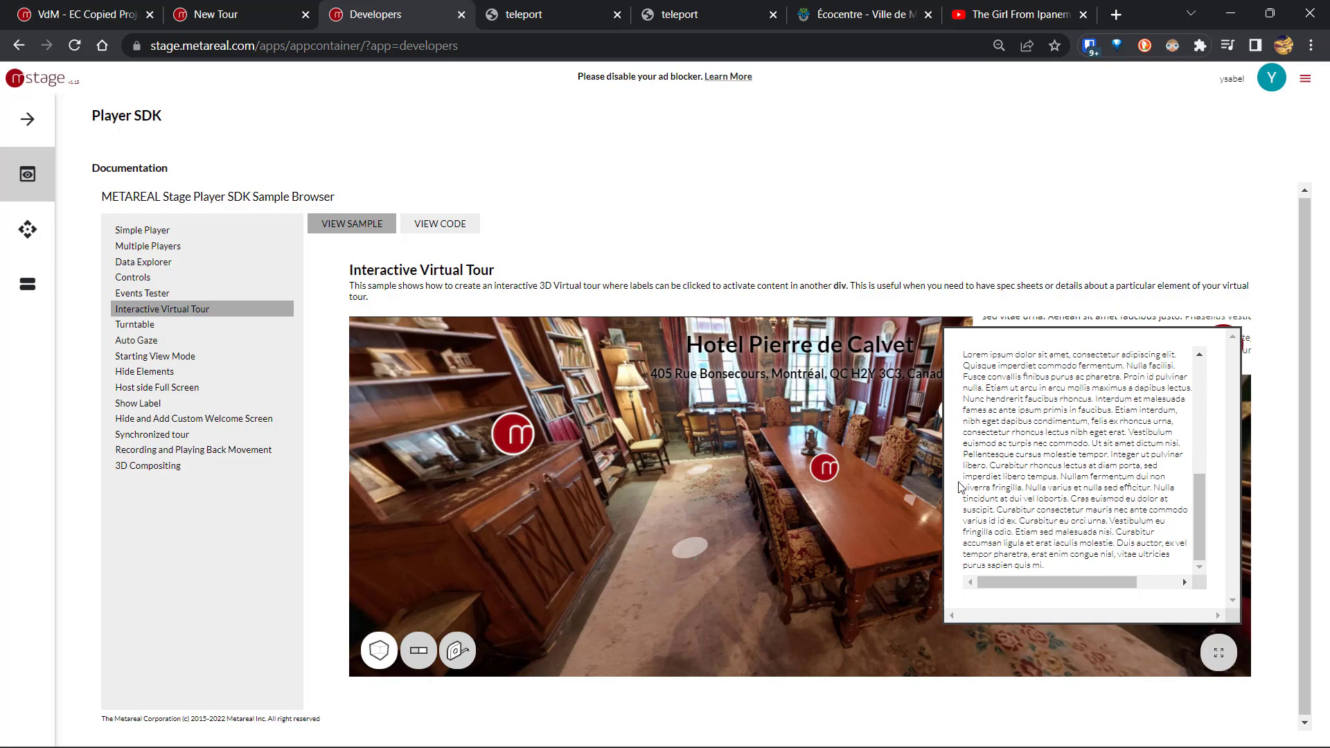
left_click(1218, 652)
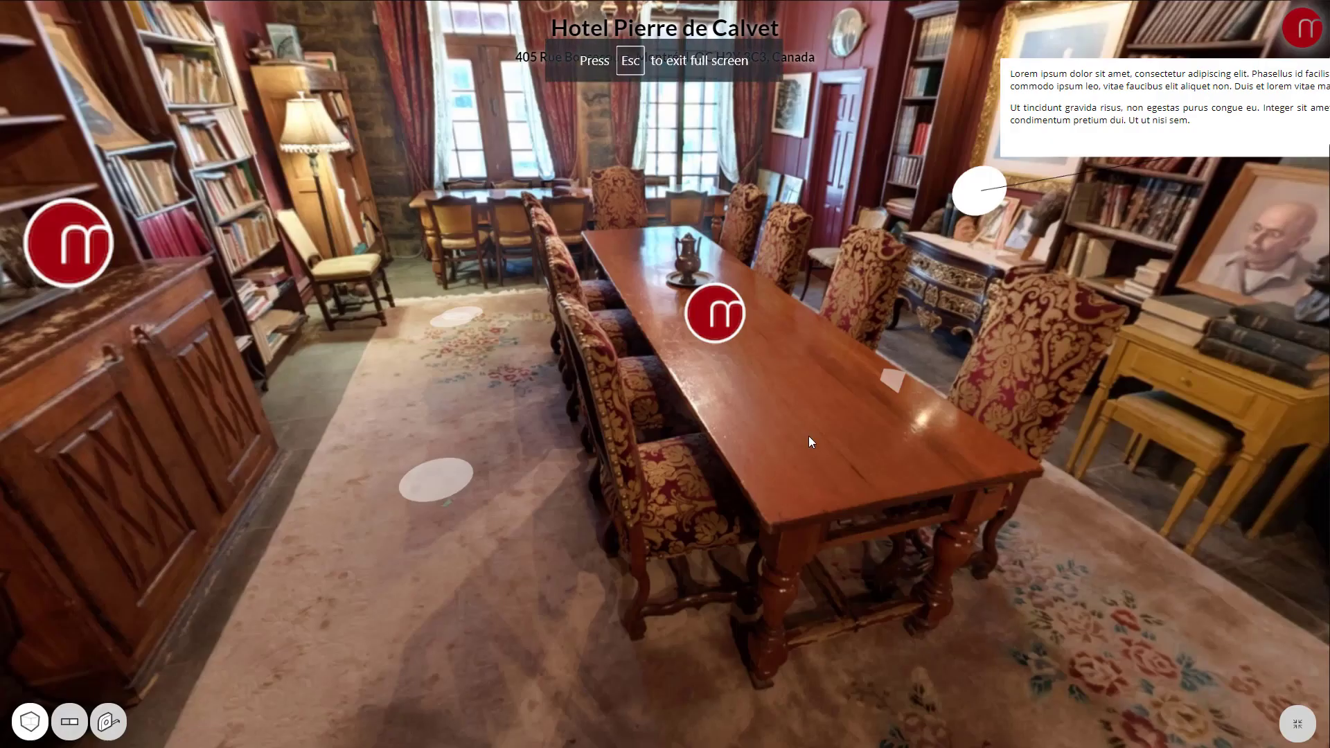
key("Escape")
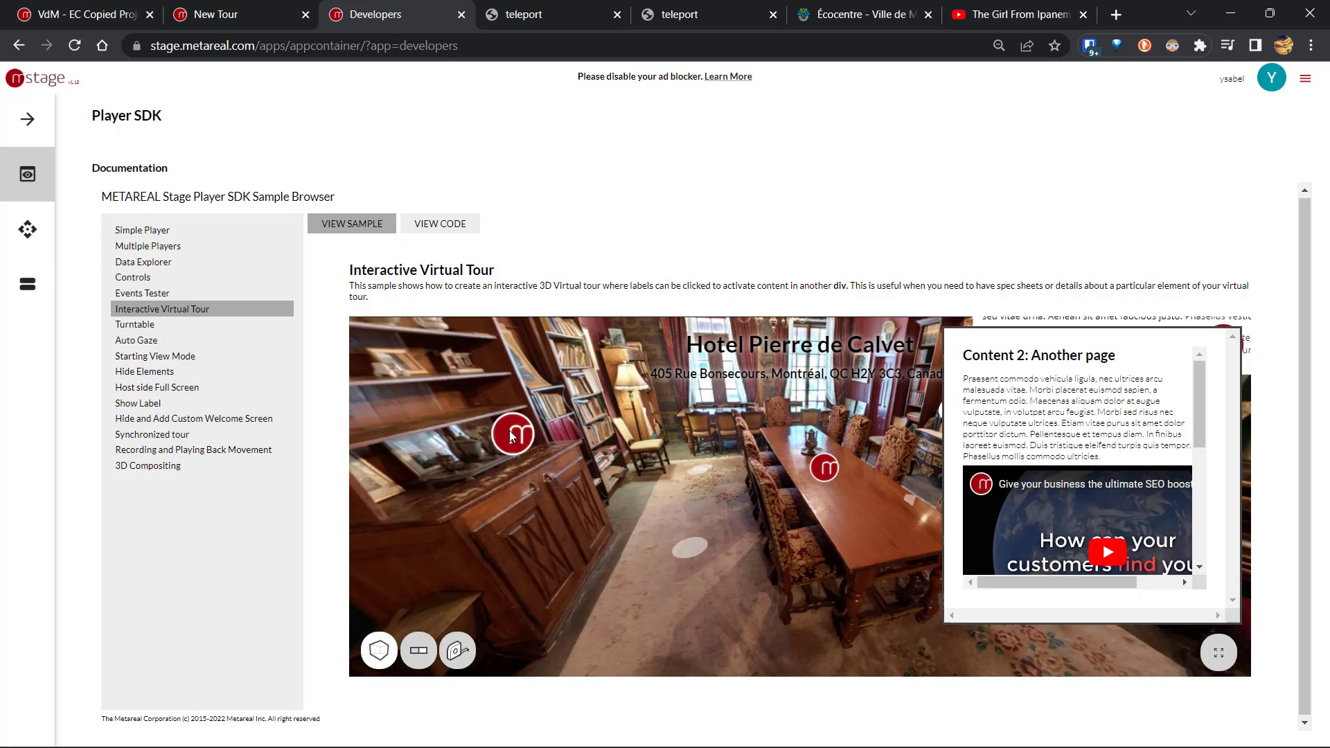
- Jump to another viewpoint, open a label, view the sample code, then return to New Tour
left_click_drag(606, 414, 696, 435)
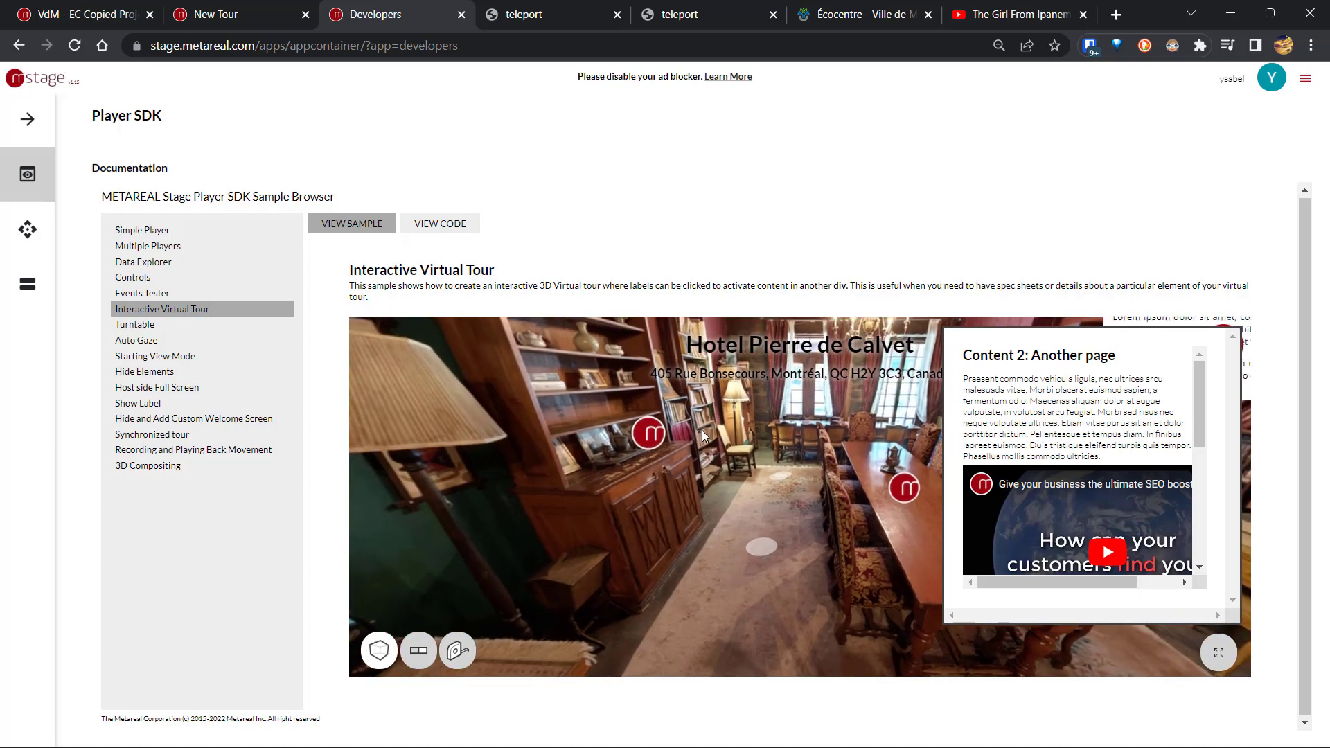
left_click(755, 500)
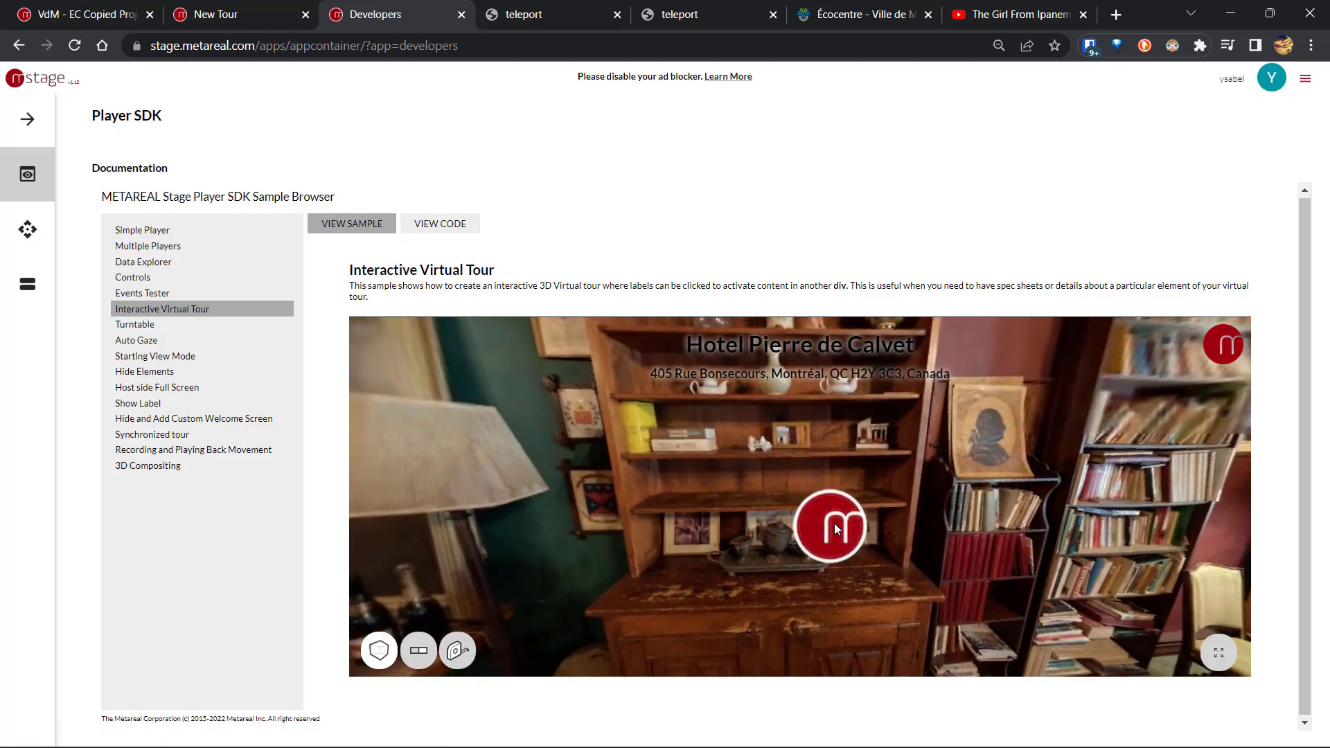
left_click(835, 529)
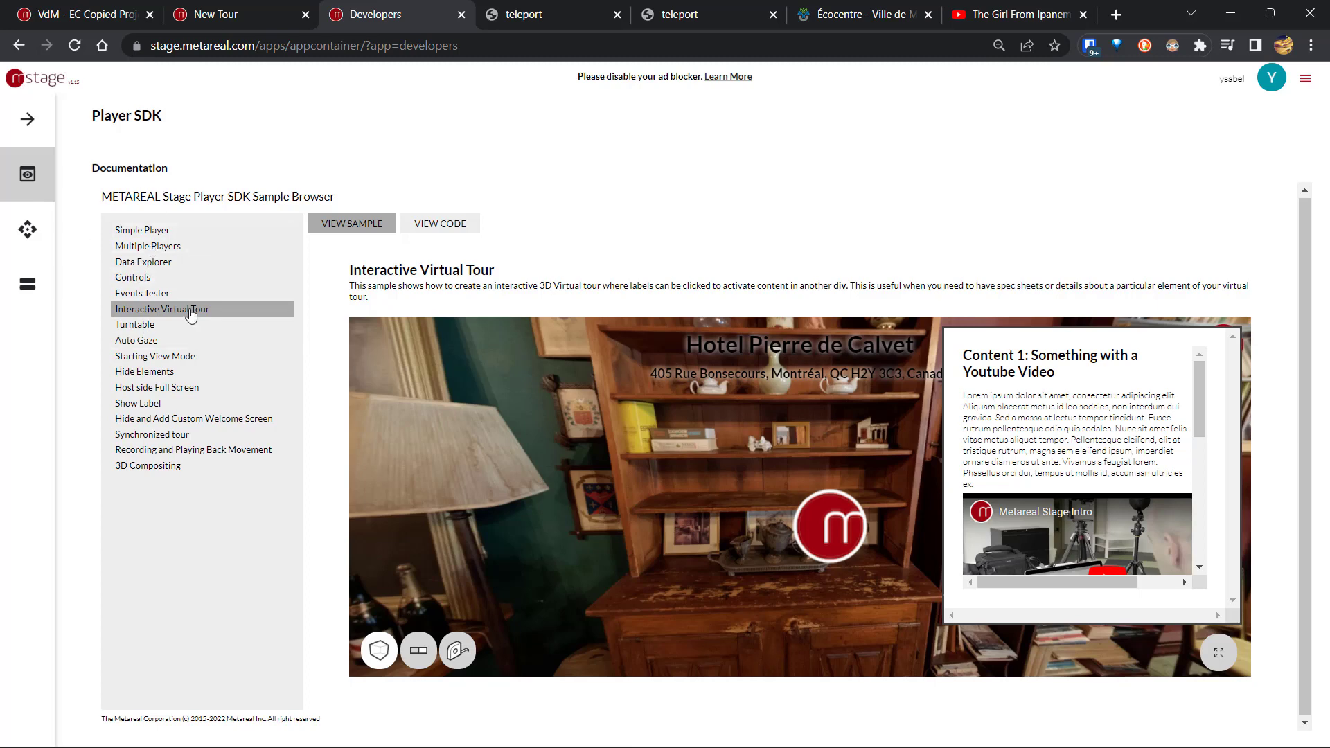
left_click(444, 225)
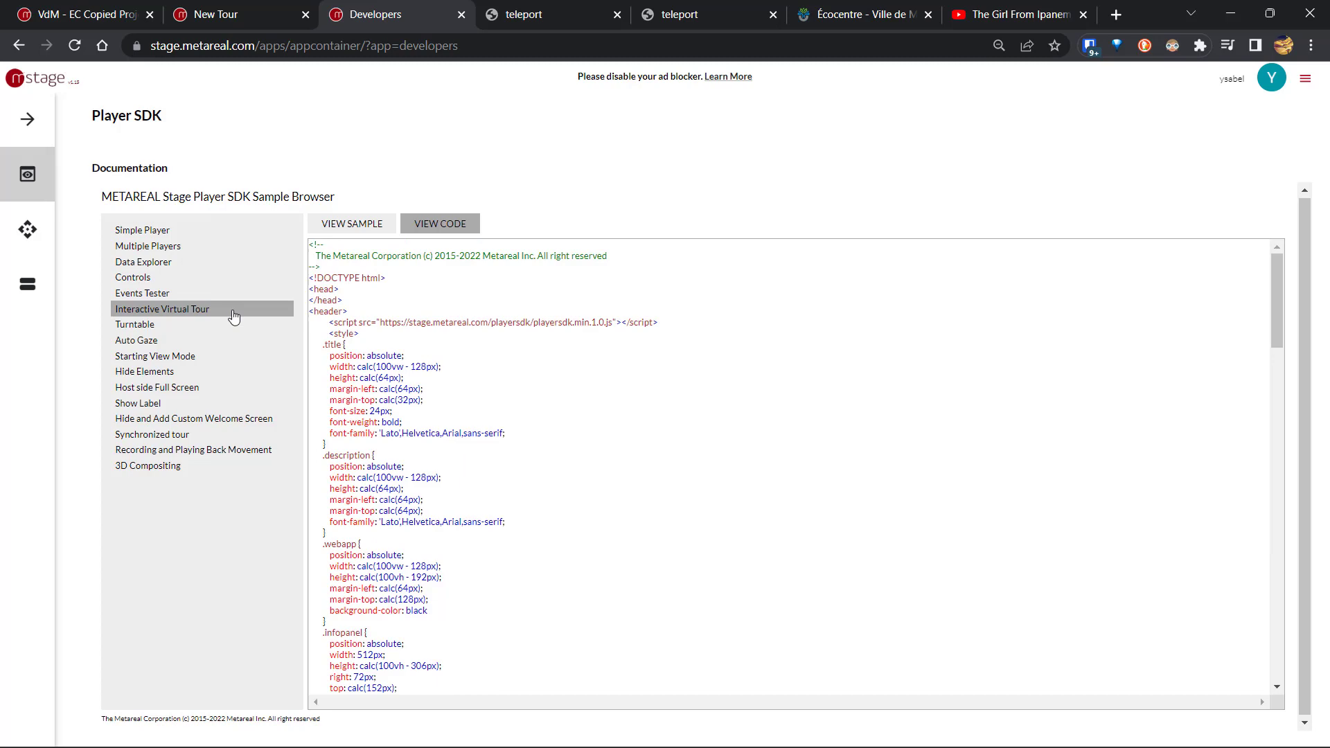
left_click(226, 7)
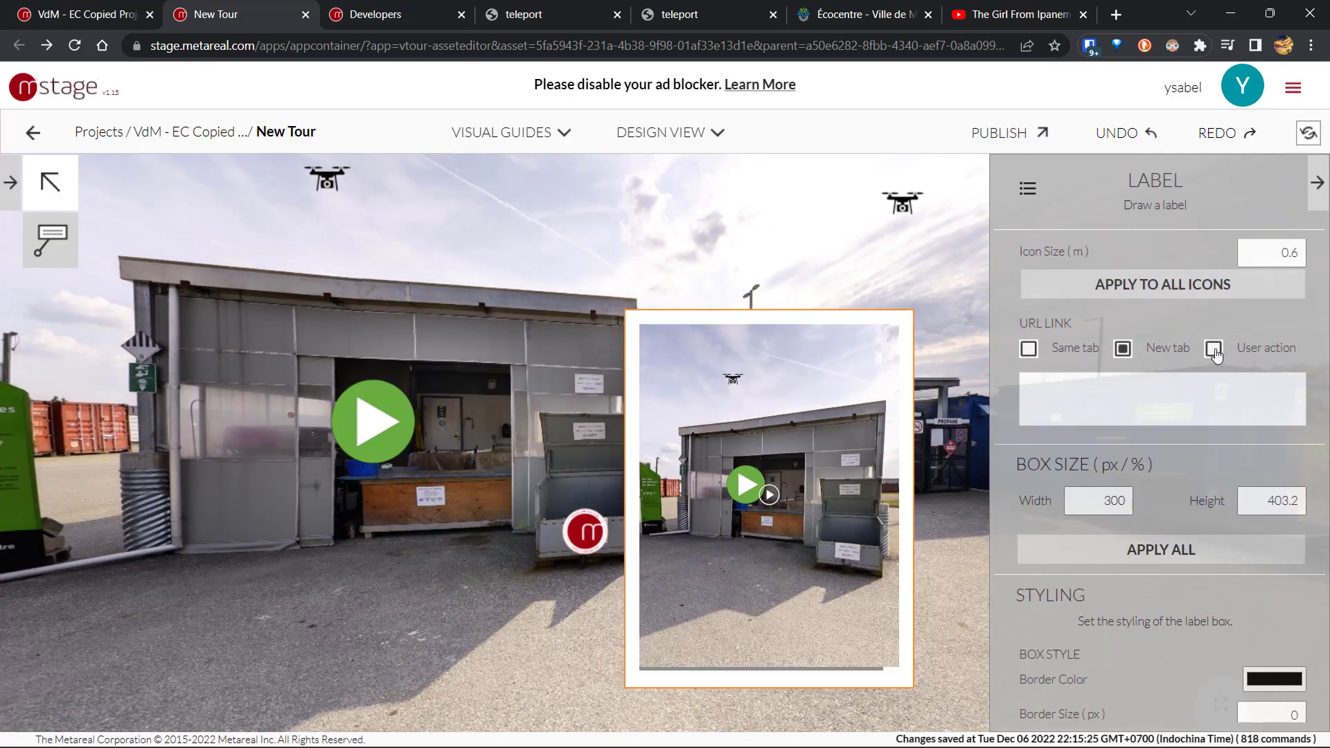
scroll(1216, 353, "up", 5)
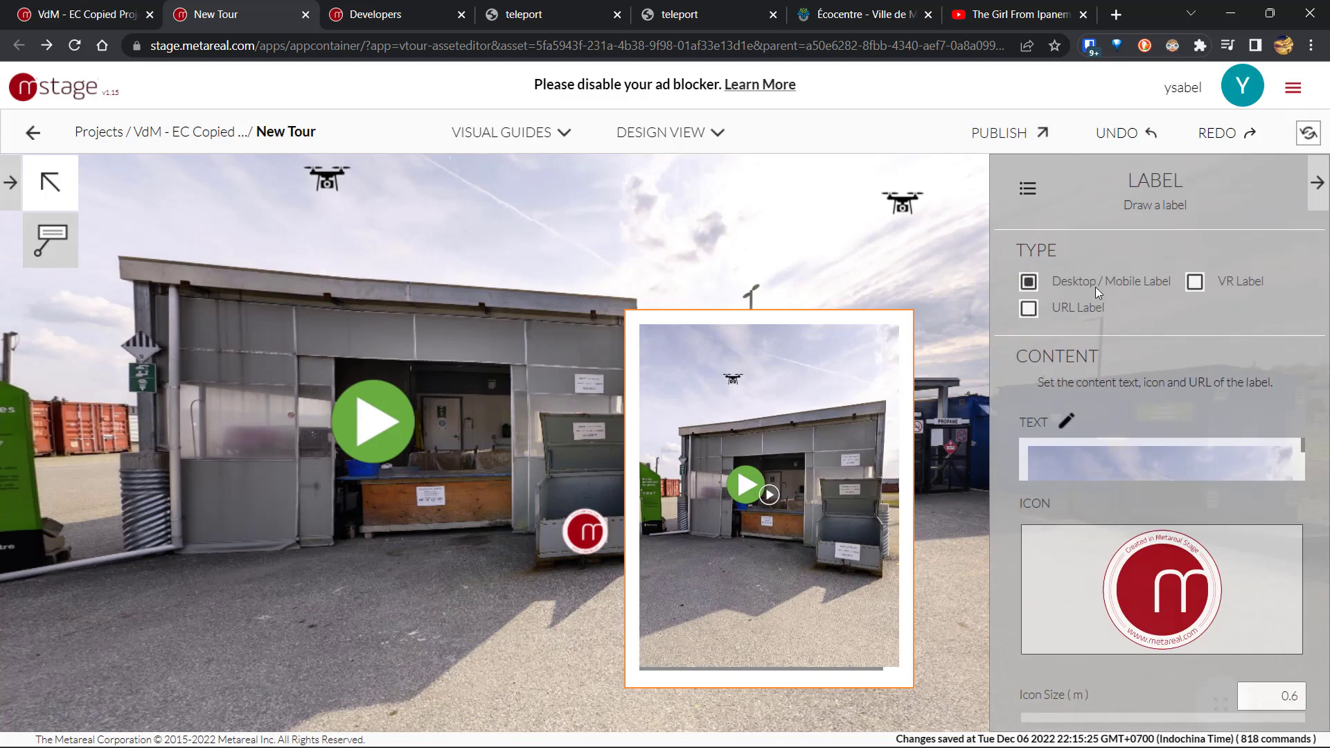
scroll(1223, 284, "down", 2)
scroll(1224, 284, "down", 3)
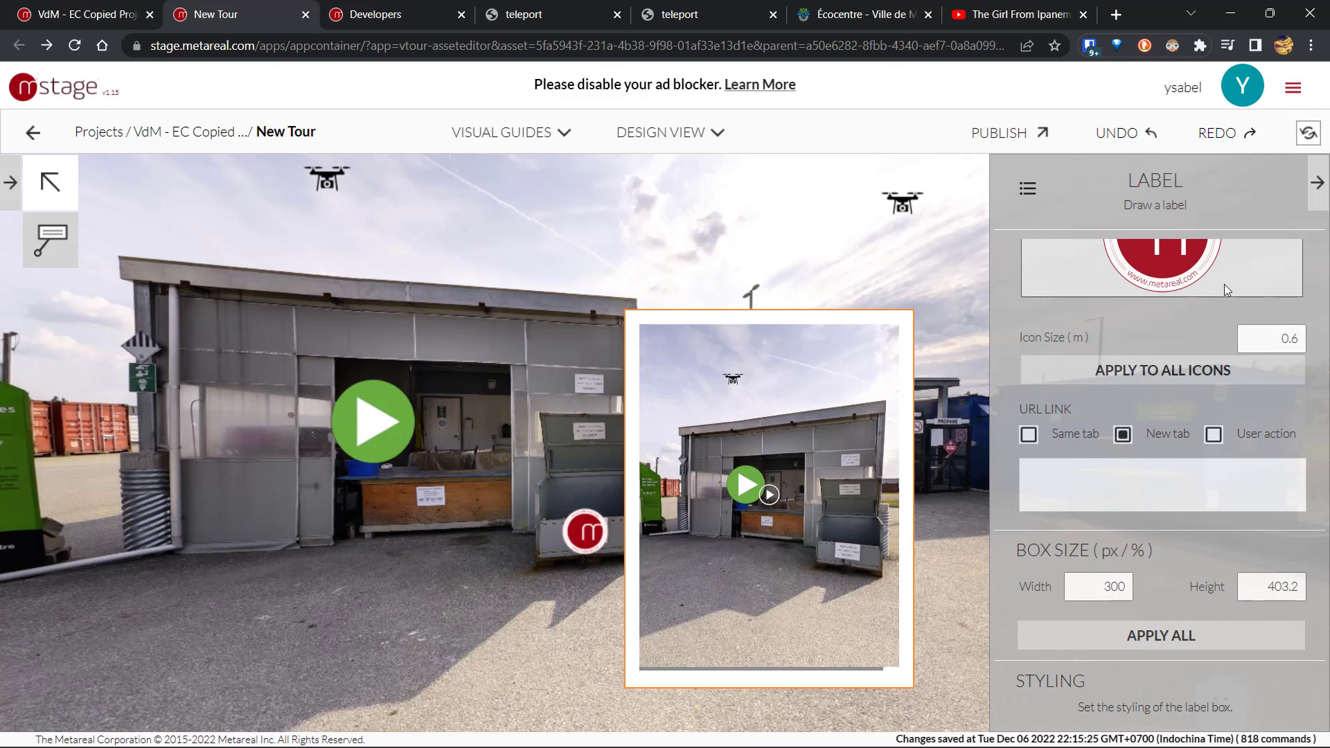
scroll(1212, 326, "up", 1)
scroll(1170, 339, "down", 2)
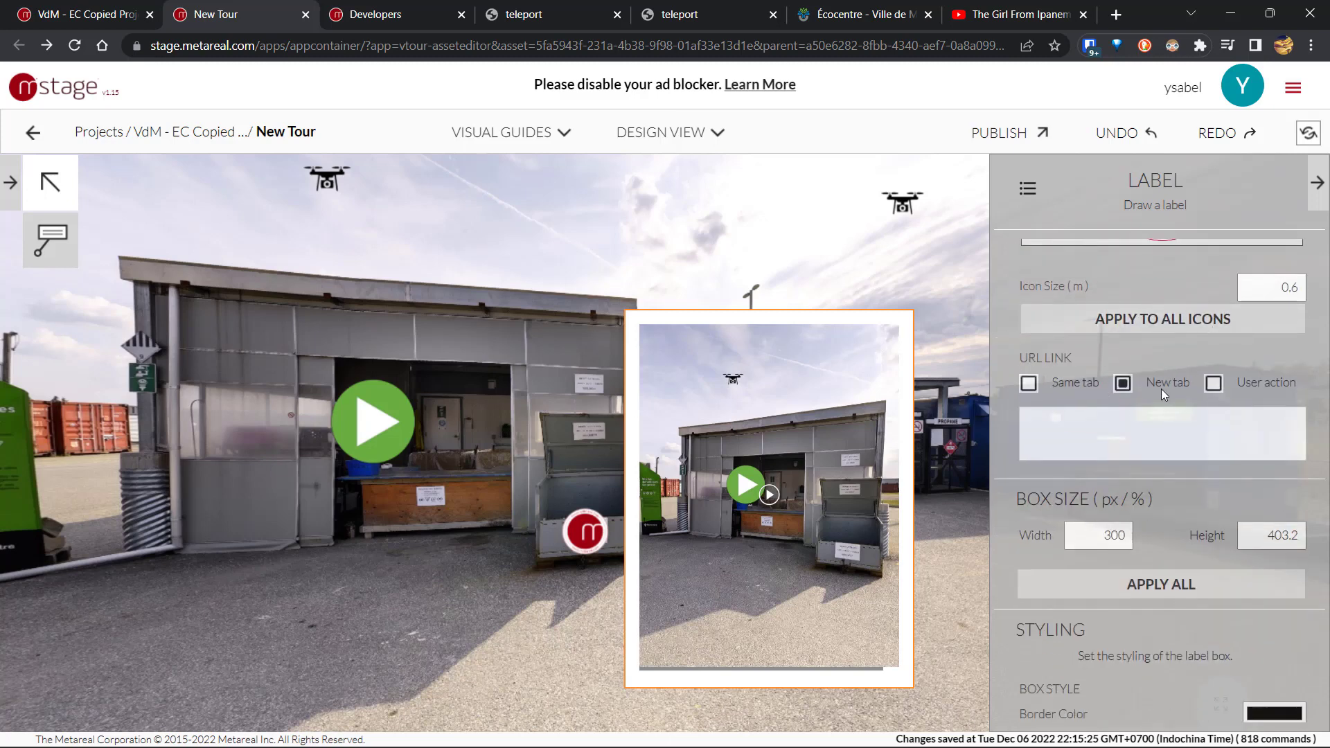
scroll(1160, 389, "up", 5)
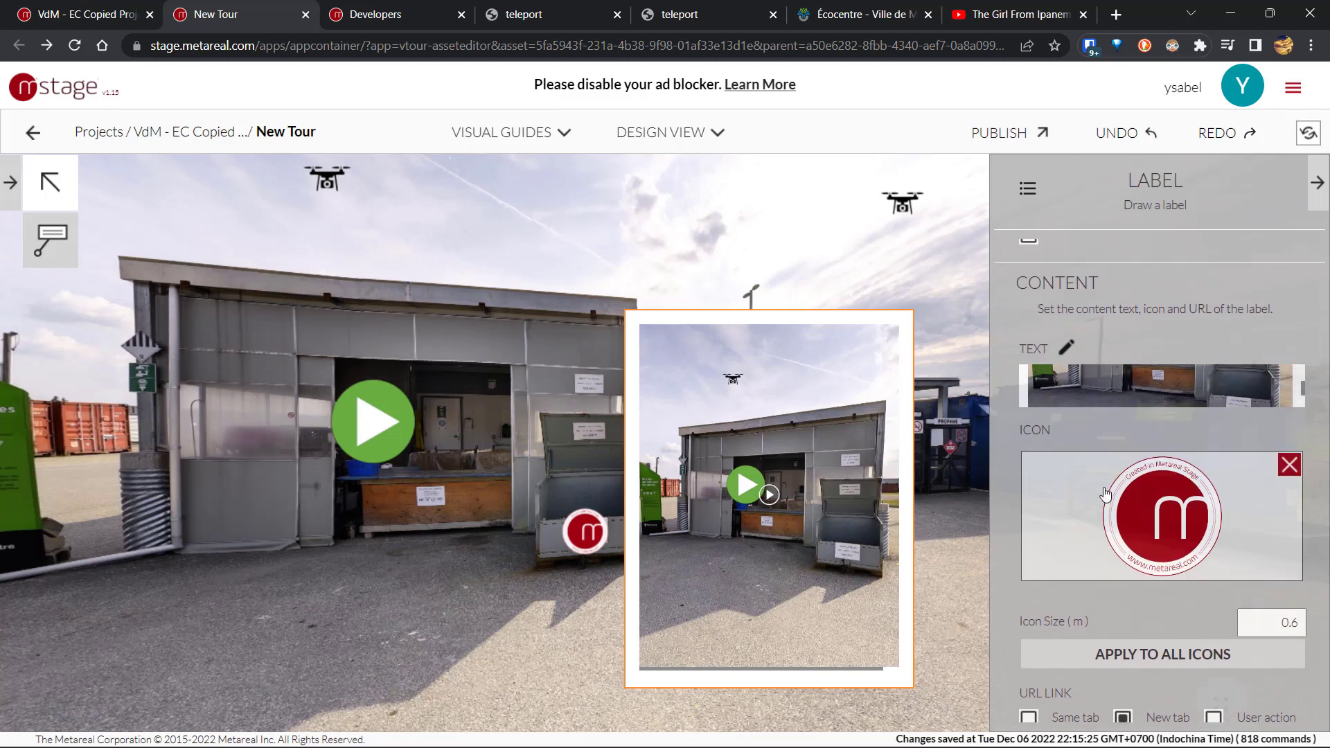
scroll(1105, 493, "down", 3)
scroll(1106, 493, "down", 3)
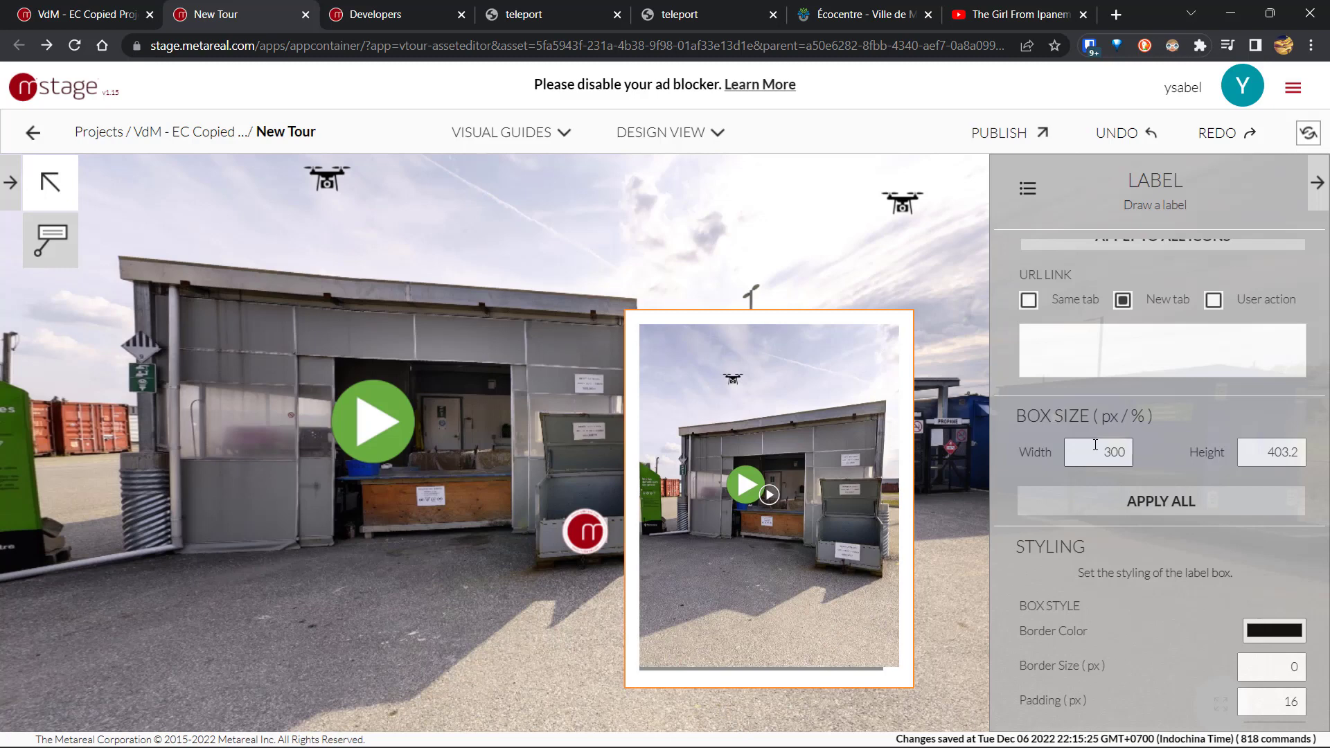
- Set the label box width to 33%, after first trying 500 px
left_click_drag(1101, 444, 1146, 451)
type("5")
key("Return")
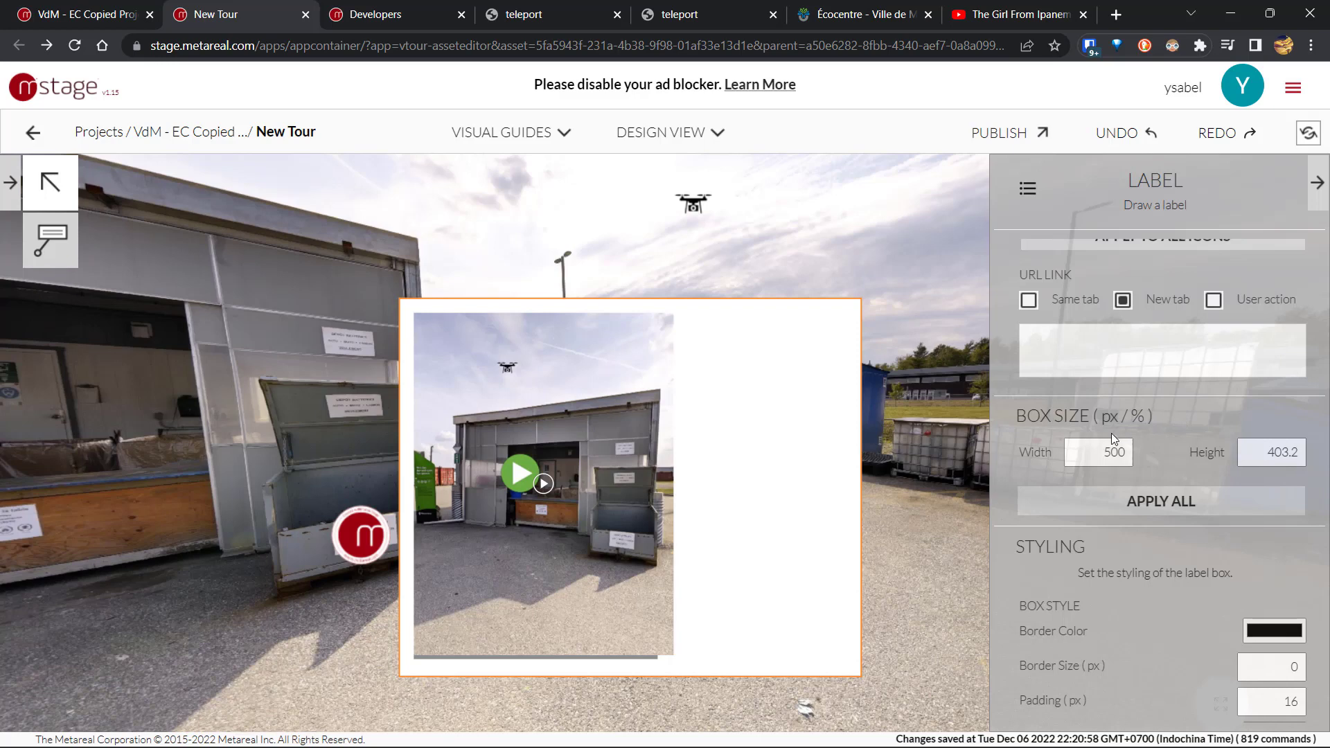
double_click(1108, 453)
type("33")
type("%")
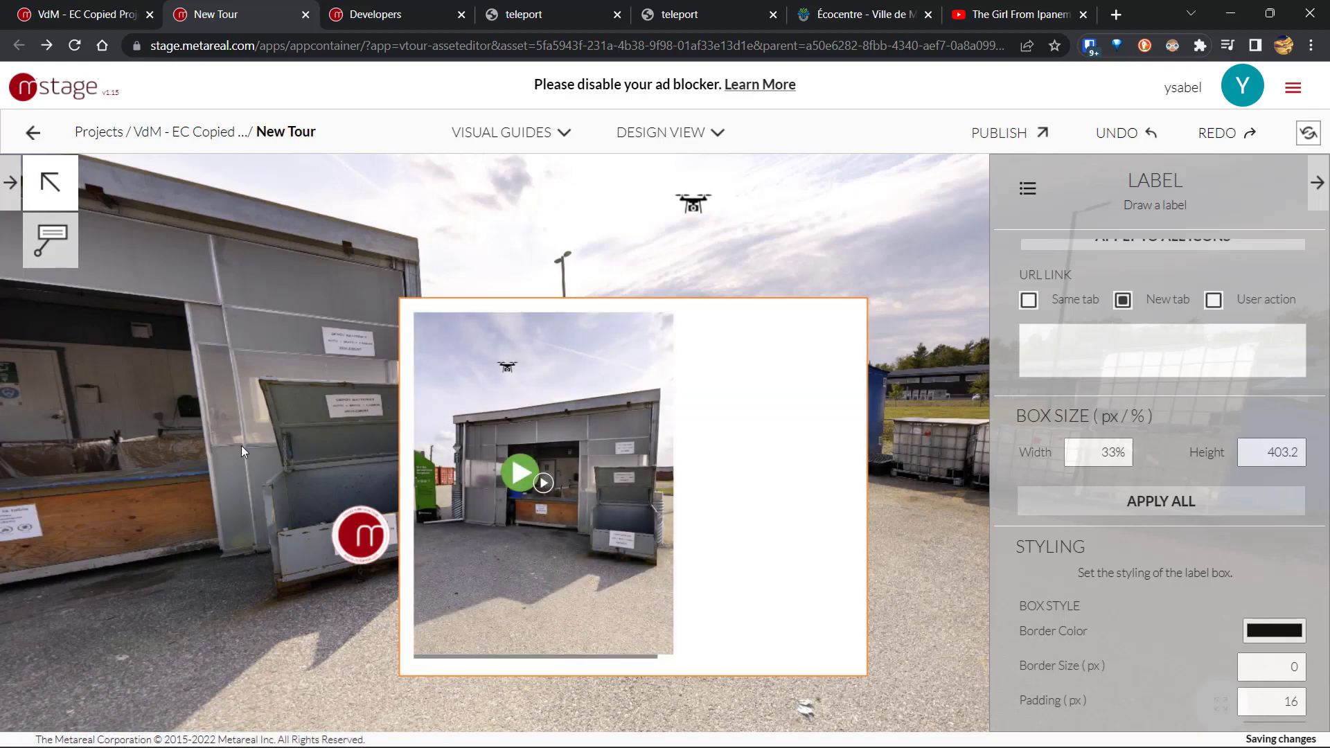
left_click_drag(280, 413, 331, 393)
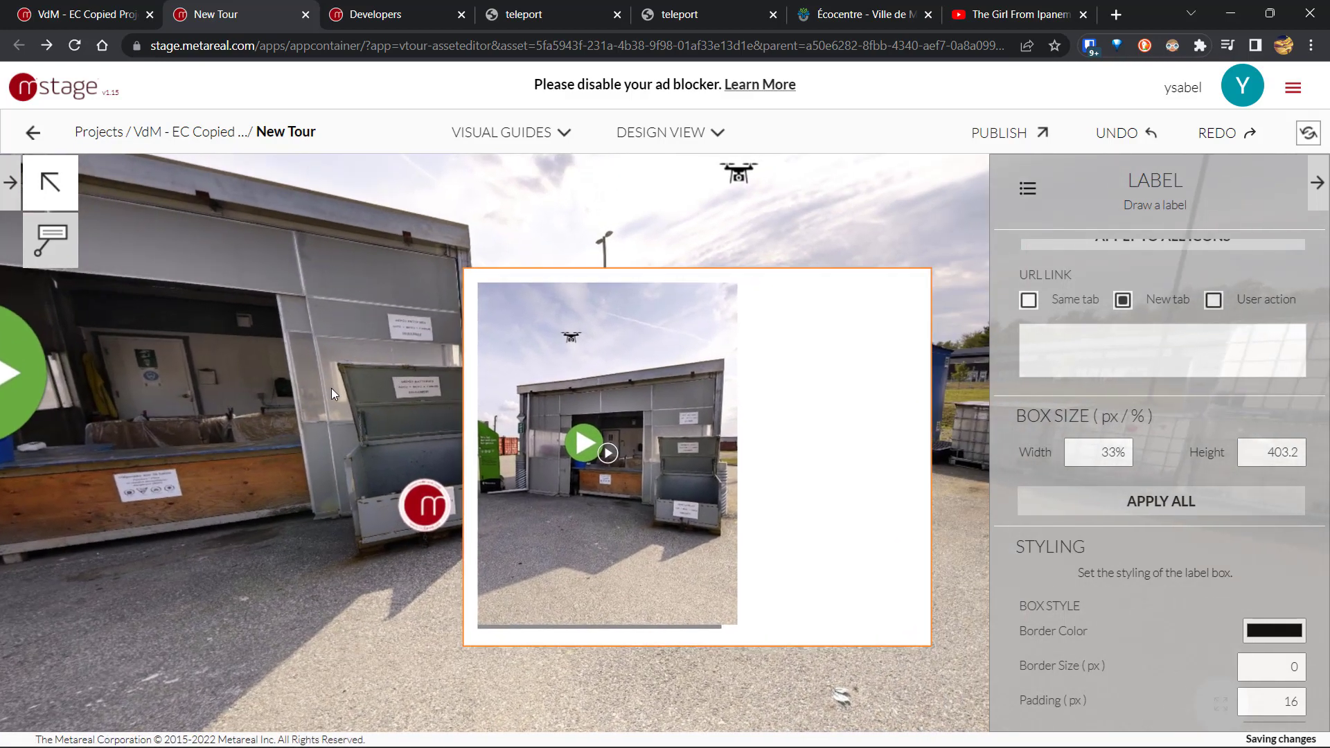
- Set the label box height to 100%
left_click(1253, 451)
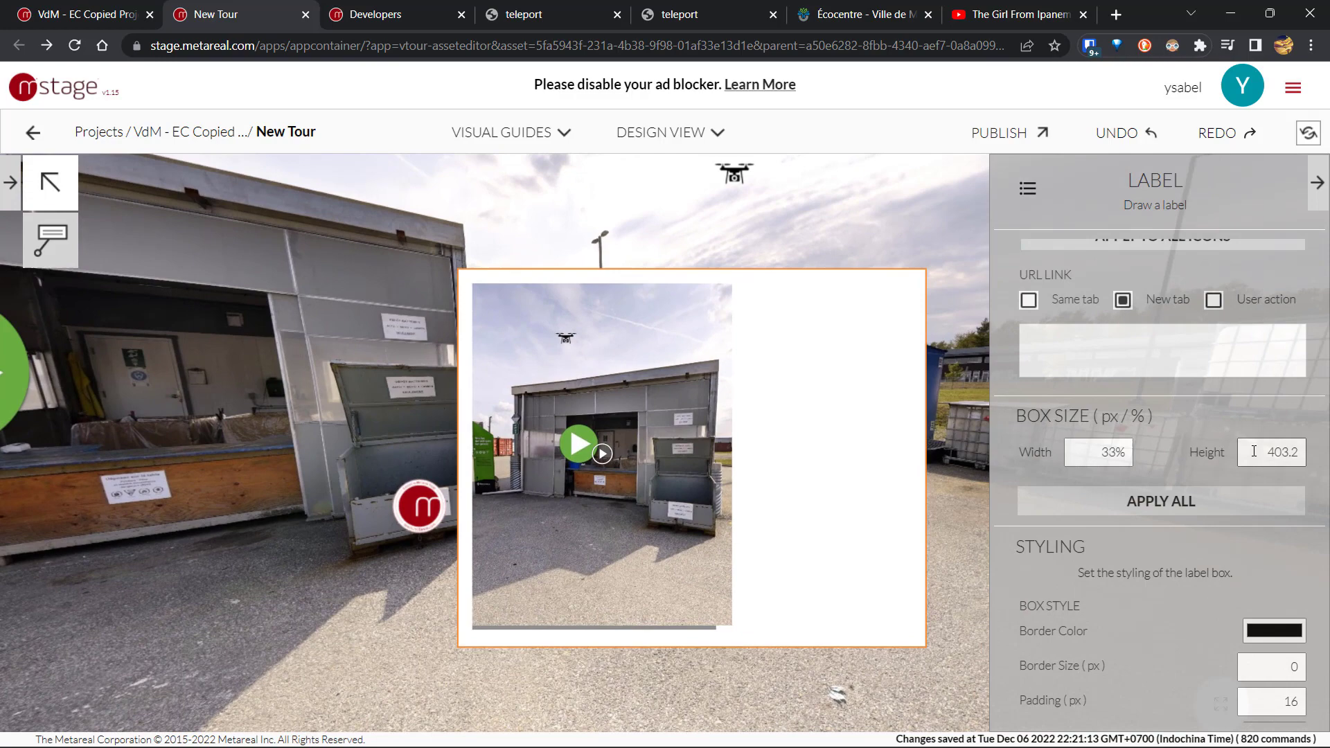
double_click(1253, 451)
type("100")
type("%")
key("Return")
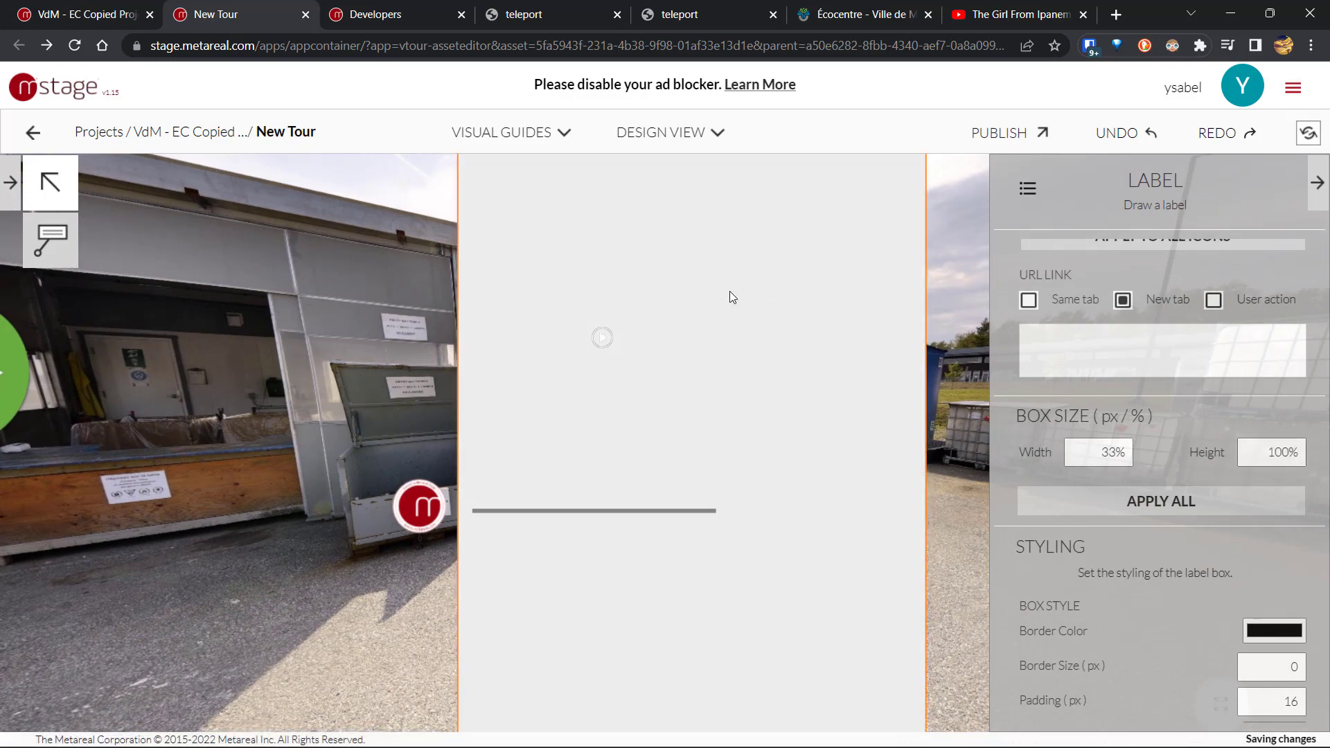
mouse_move(378, 275)
left_mouse_down()
mouse_move(360, 330)
mouse_move(363, 412)
mouse_move(379, 305)
left_mouse_up()
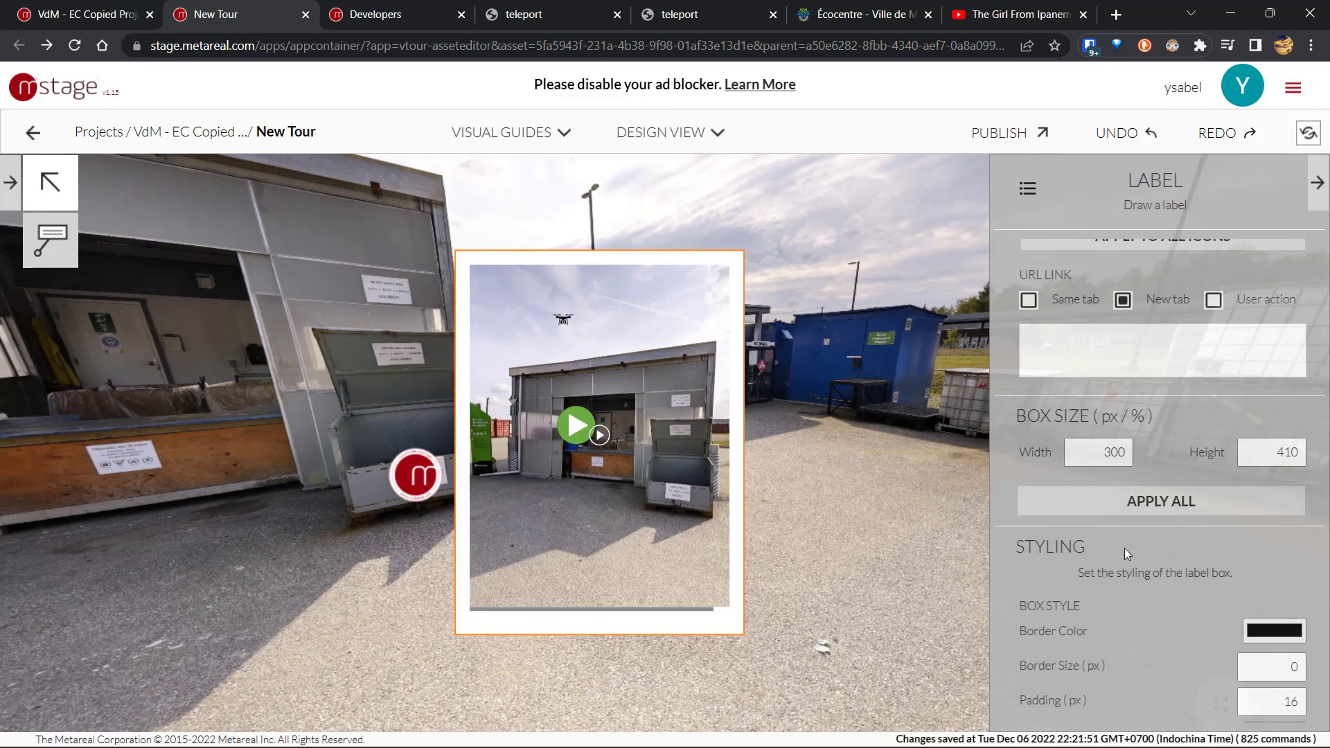
- Scroll the label panel down to the STYLING section
scroll(1124, 547, "down", 3)
scroll(1124, 547, "down", 1)
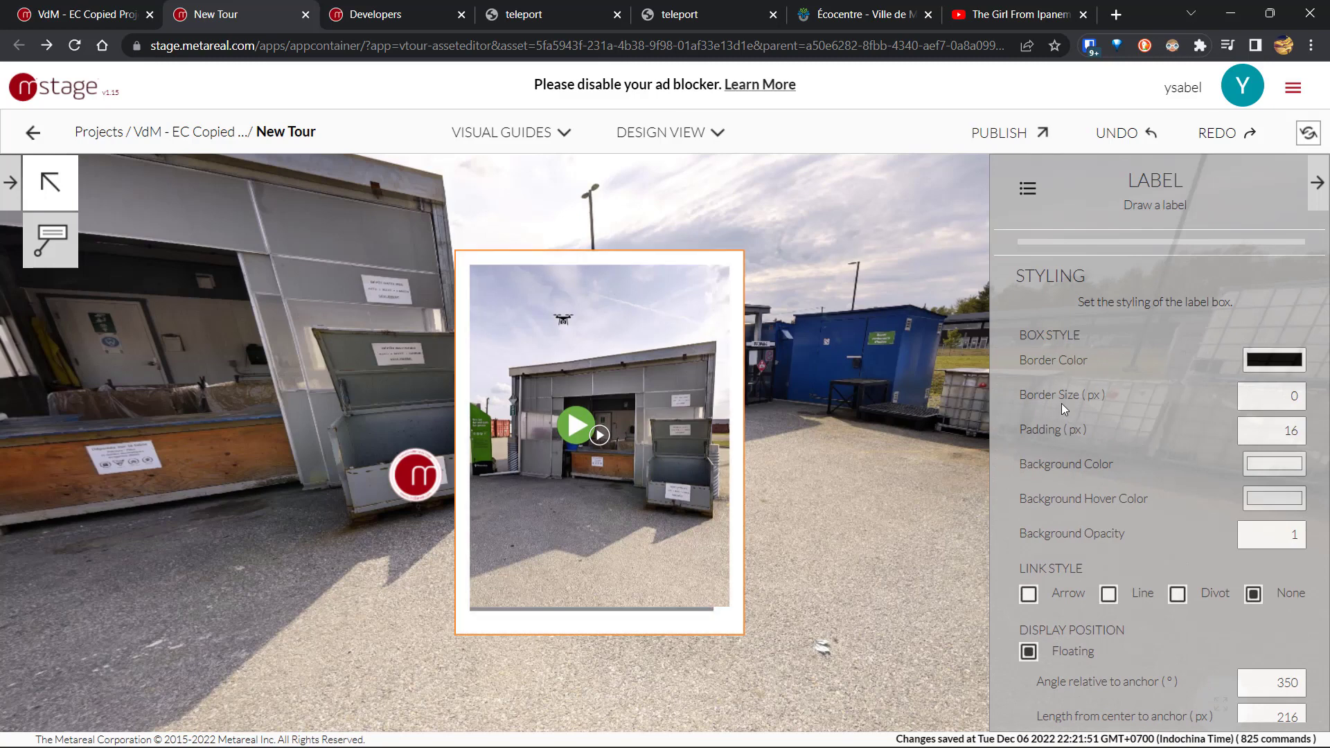
- Give the label a red border of size 3 and padding 25
left_click(1249, 369)
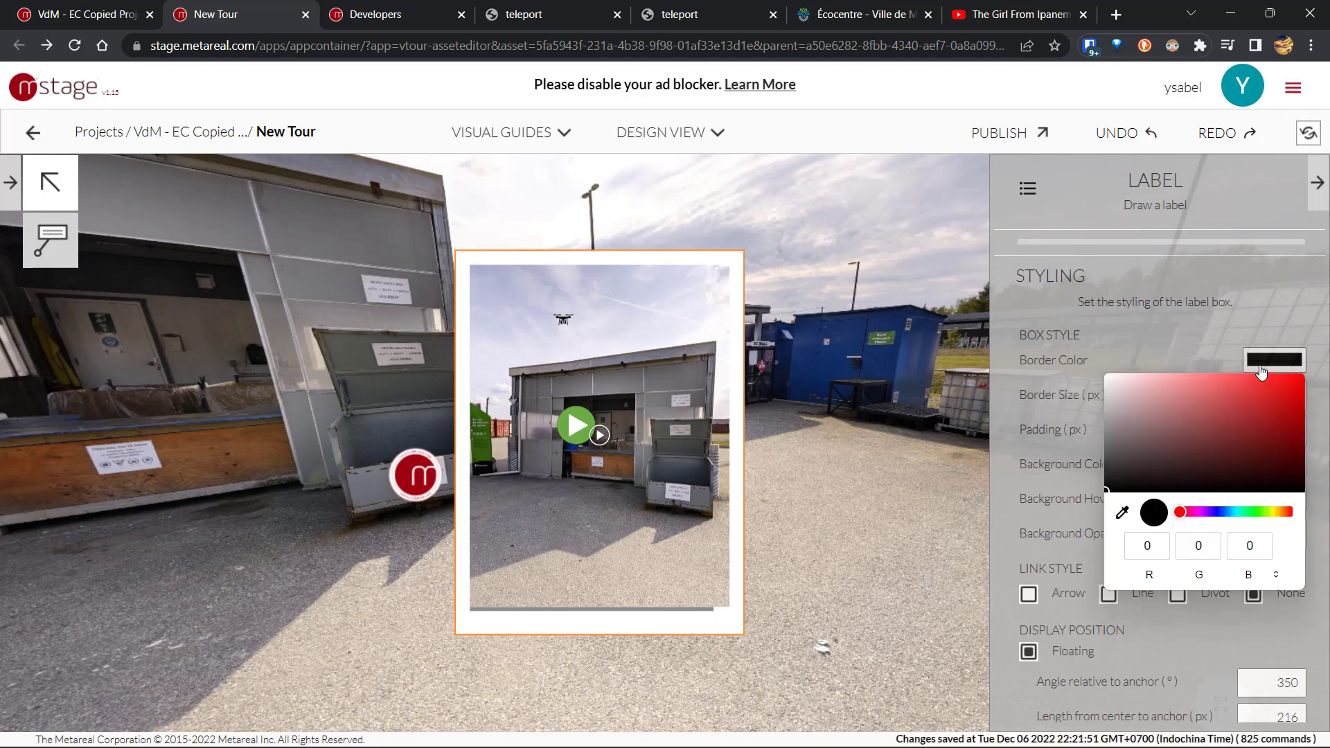
left_click(1246, 402)
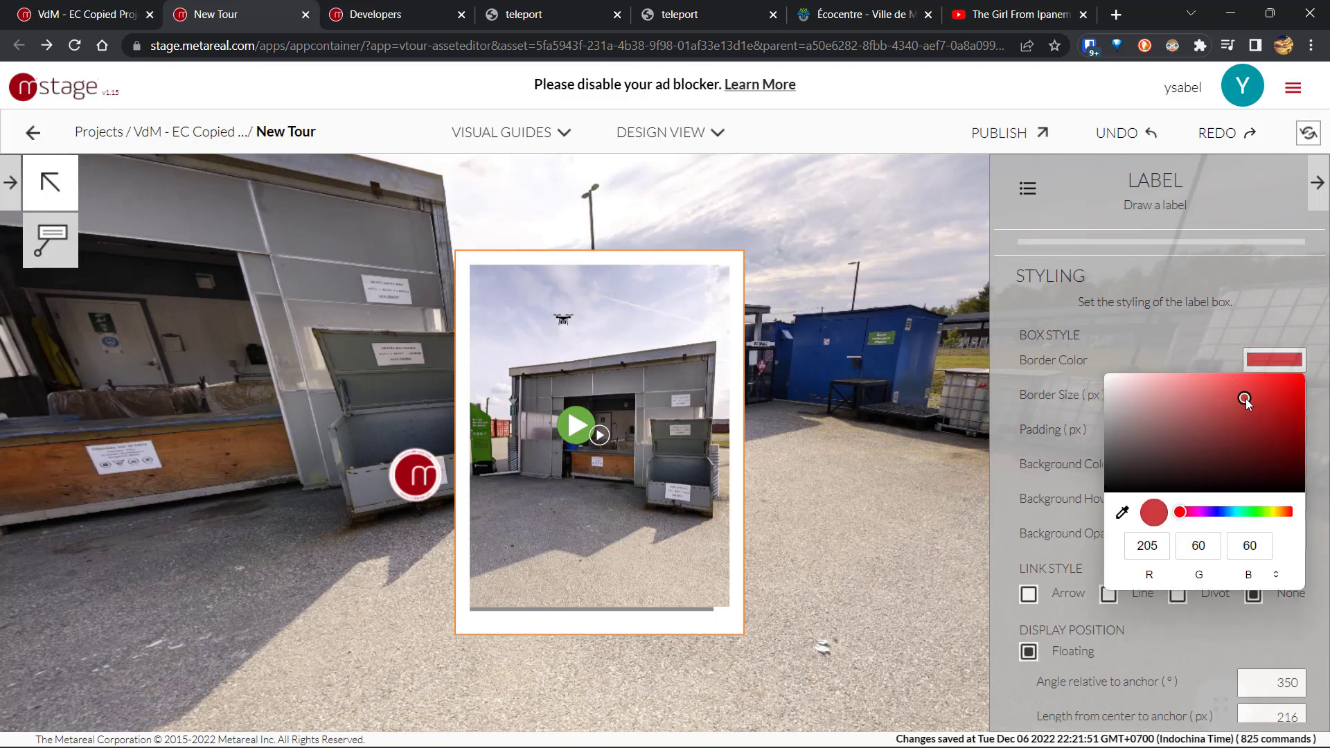
left_click(1191, 346)
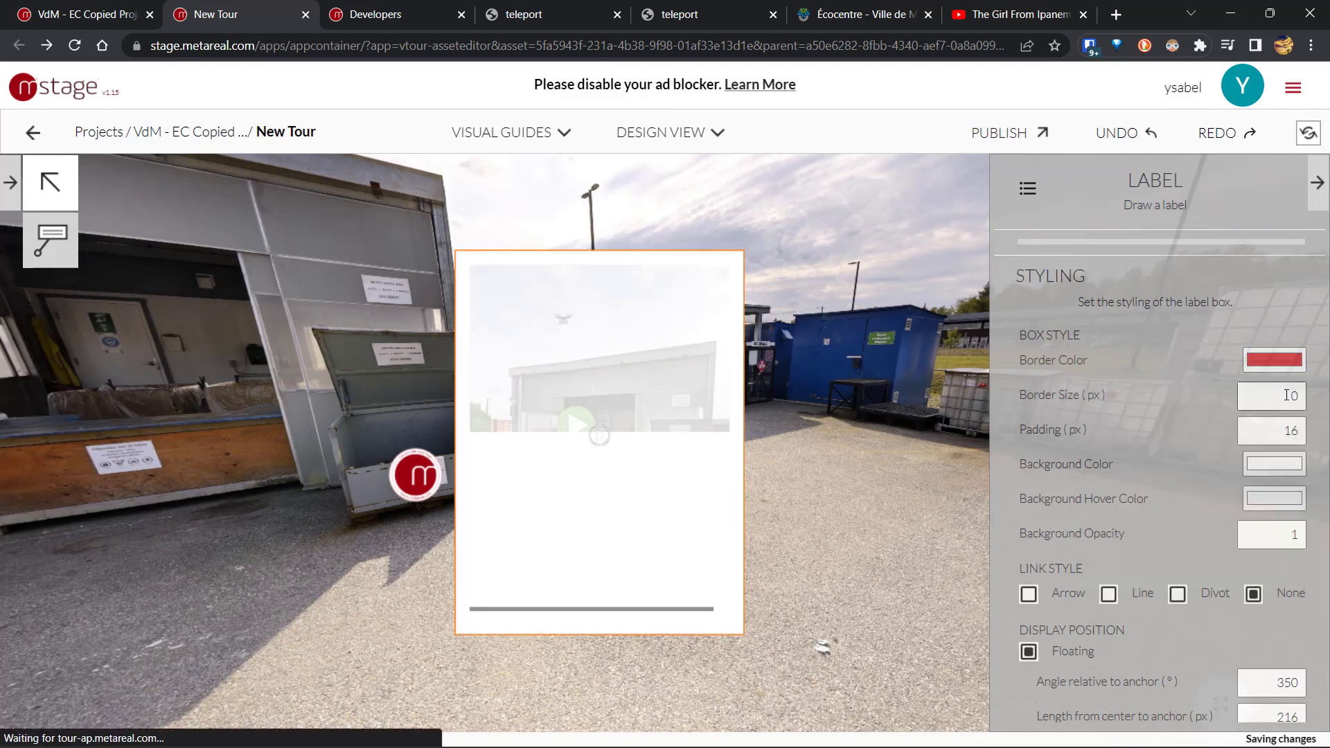
left_click_drag(1286, 392, 1327, 410)
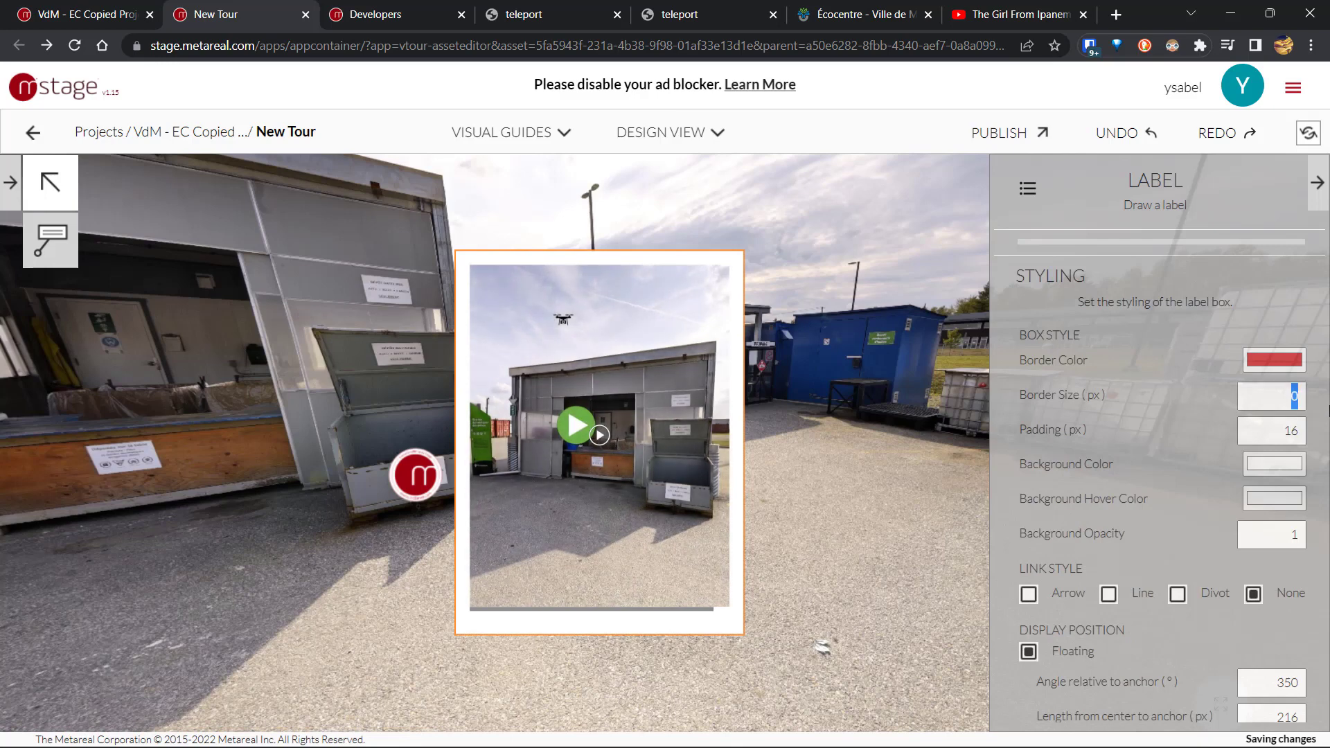
type("3")
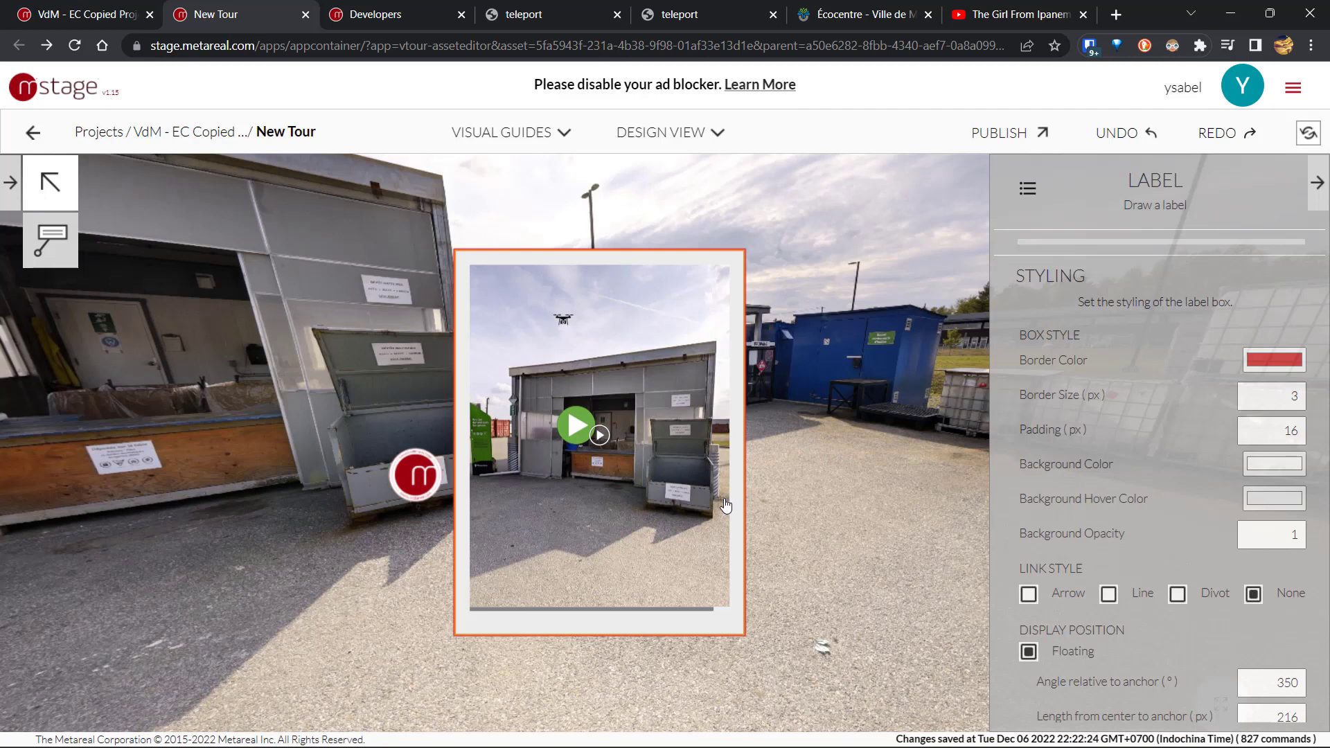
left_click_drag(1270, 434, 1328, 433)
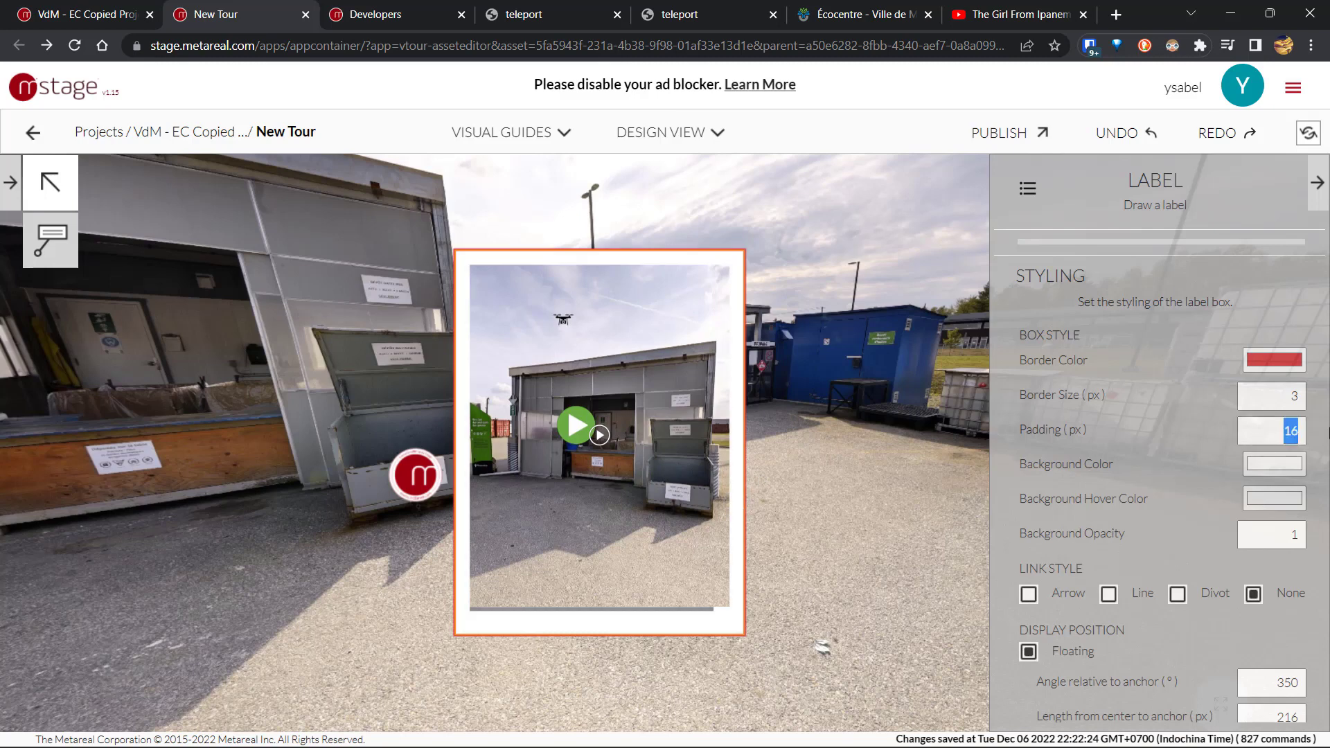
type("25")
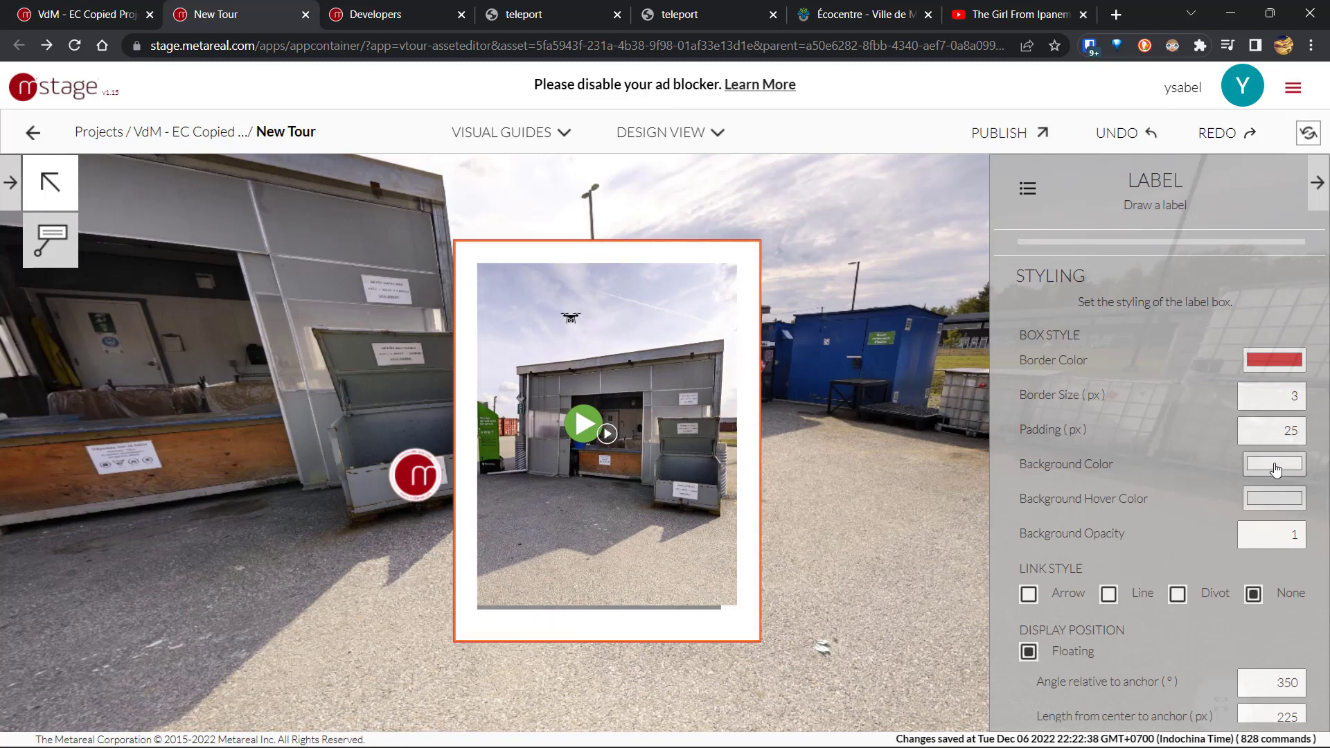
- Set the label box background colour to cream (251,239,224)
left_click(1274, 464)
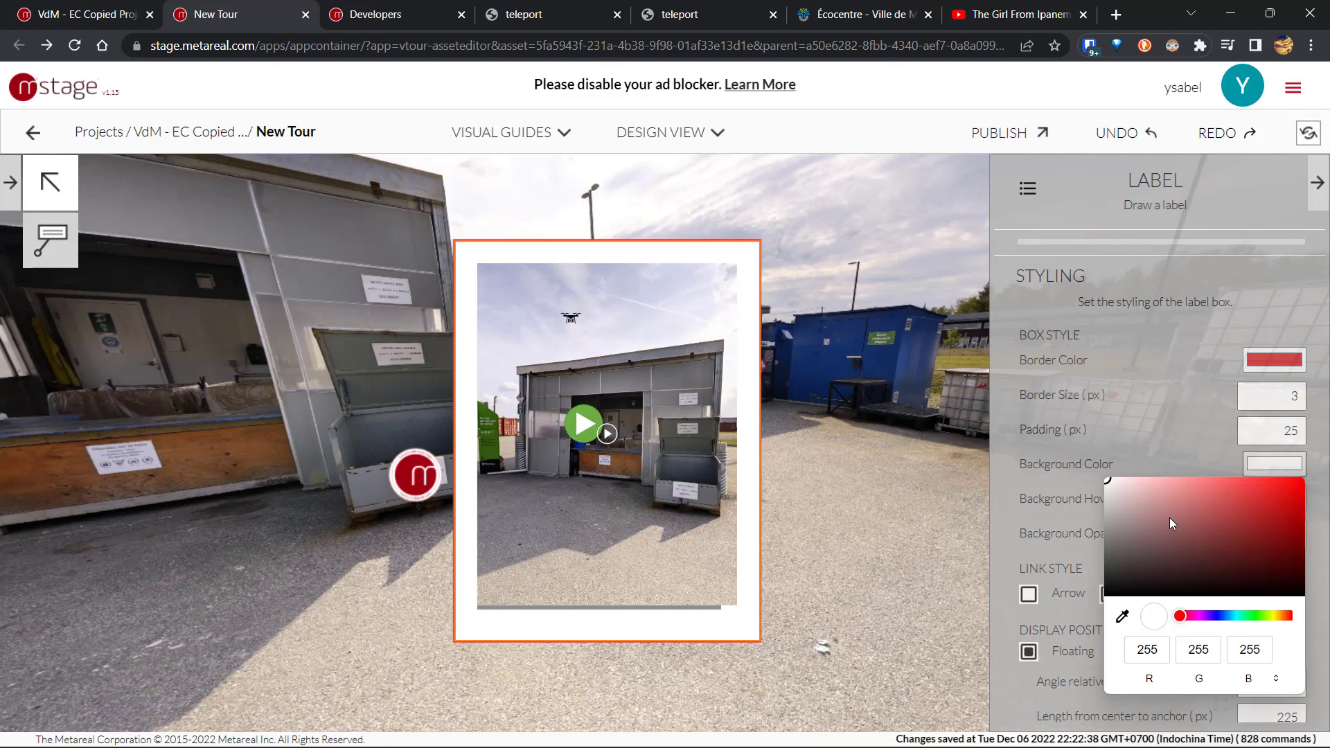
left_click_drag(1169, 518, 1122, 532)
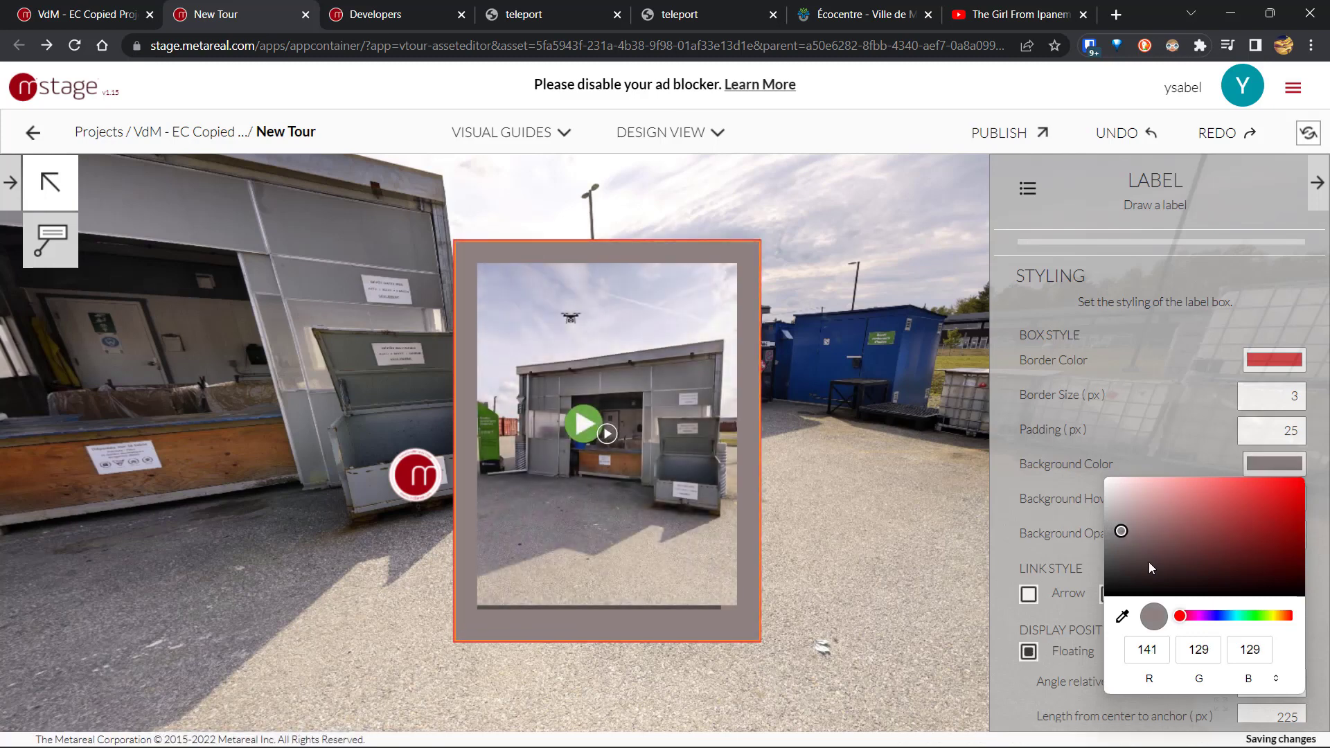
left_click_drag(1285, 615, 1281, 615)
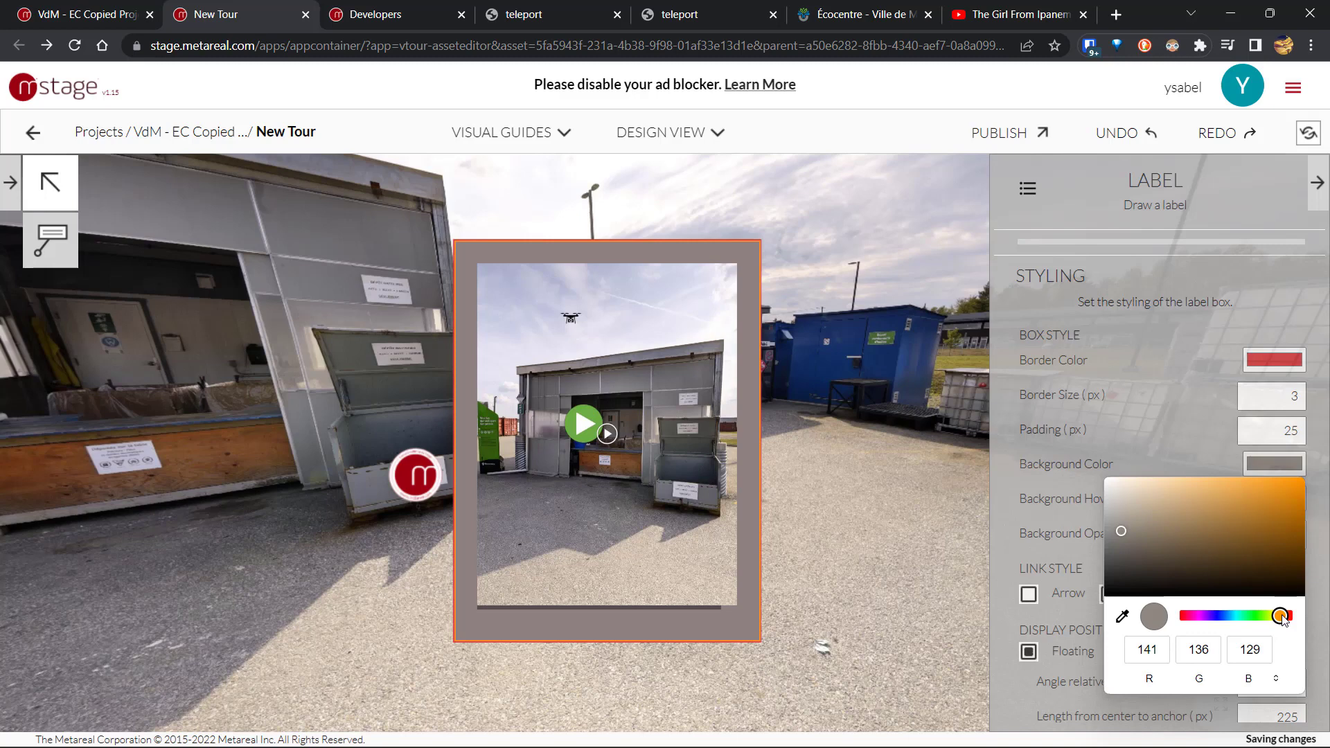
left_click(1113, 522)
left_click_drag(1112, 522, 1126, 483)
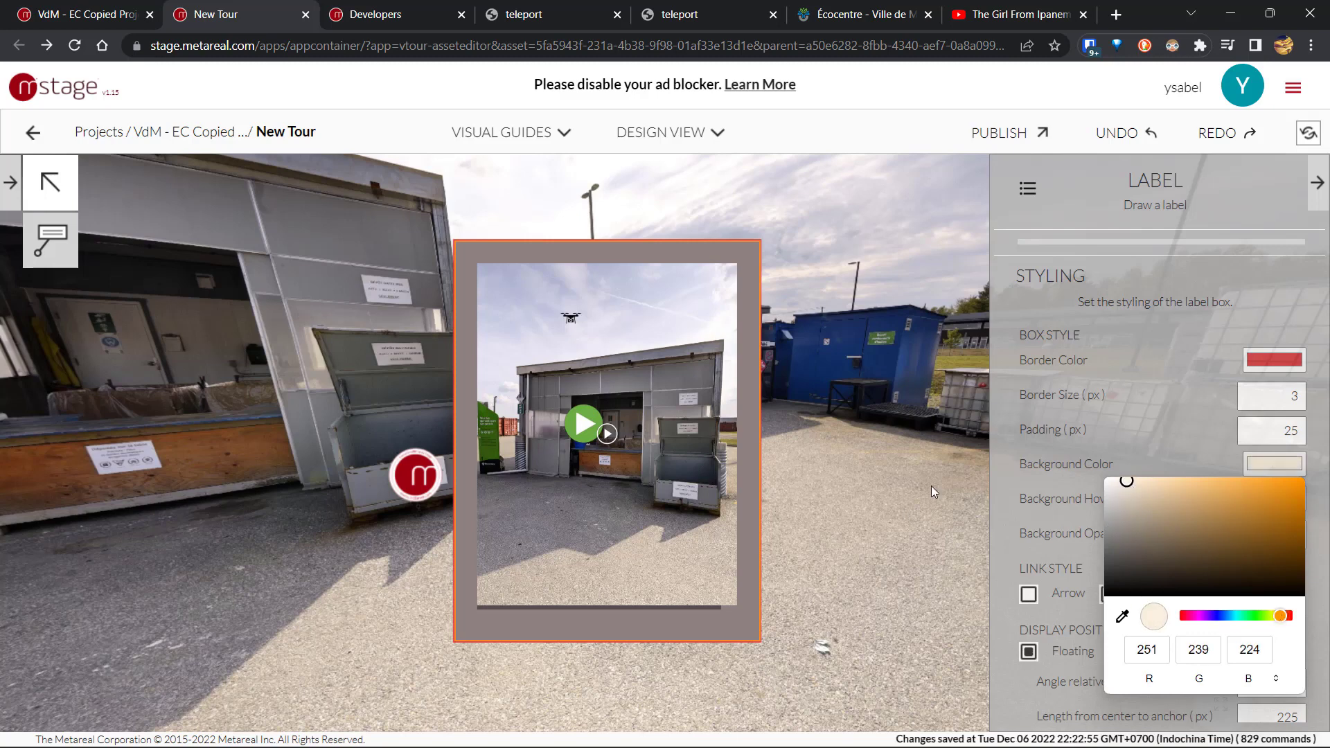
left_click(1048, 450)
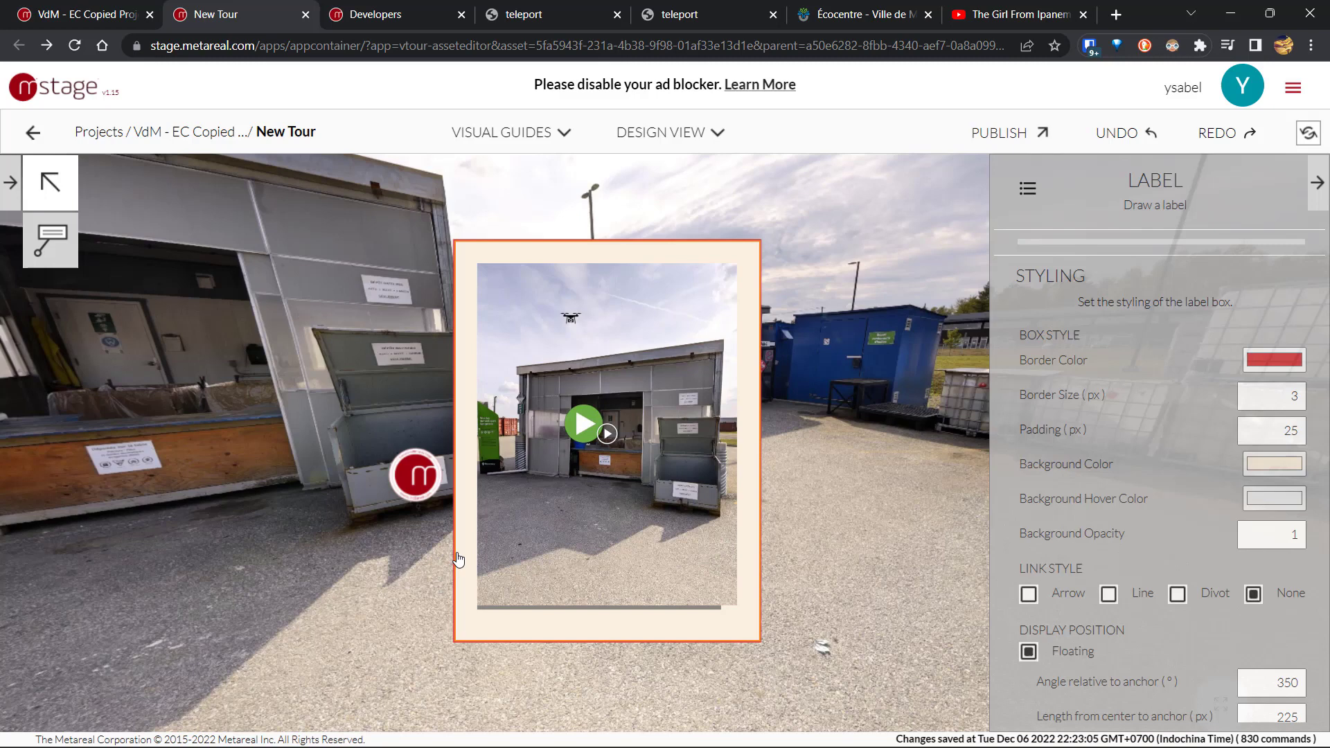
- Set the background hover colour to pure white (255,255,255)
left_click(1282, 499)
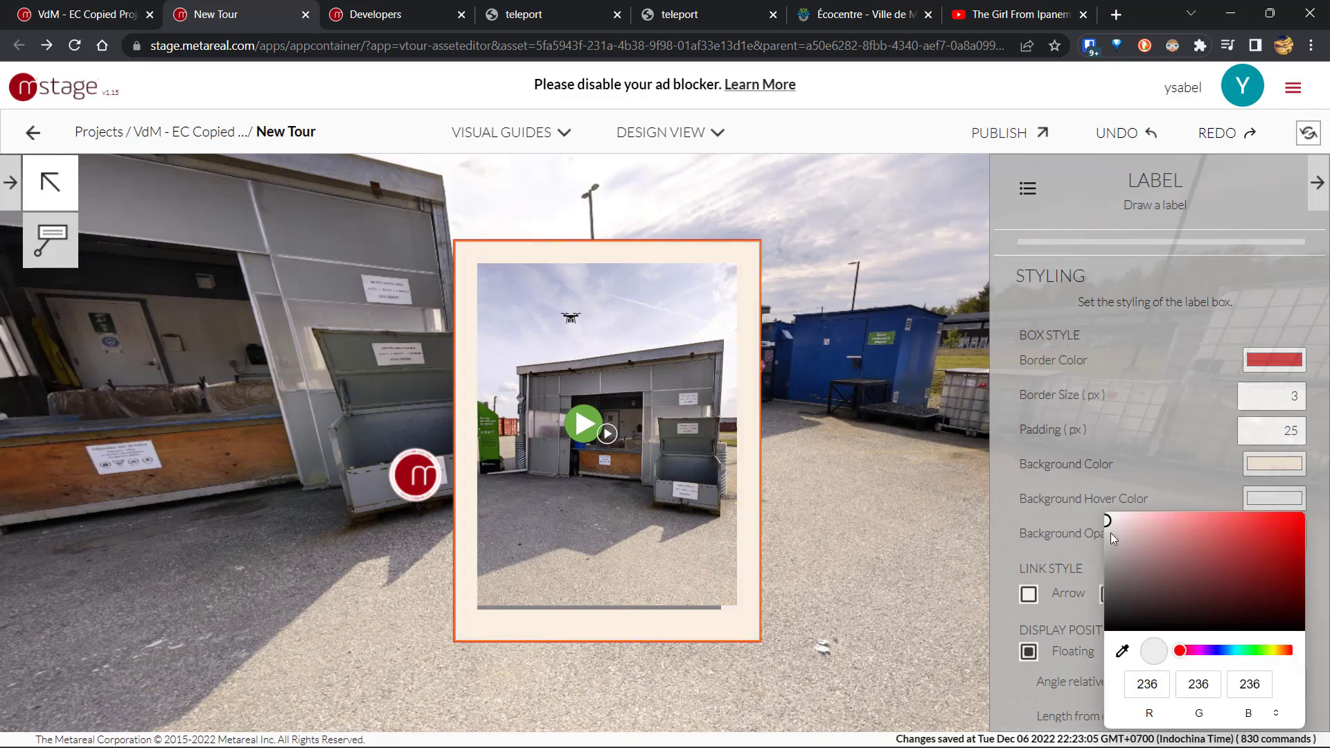
left_click_drag(1111, 533, 1101, 504)
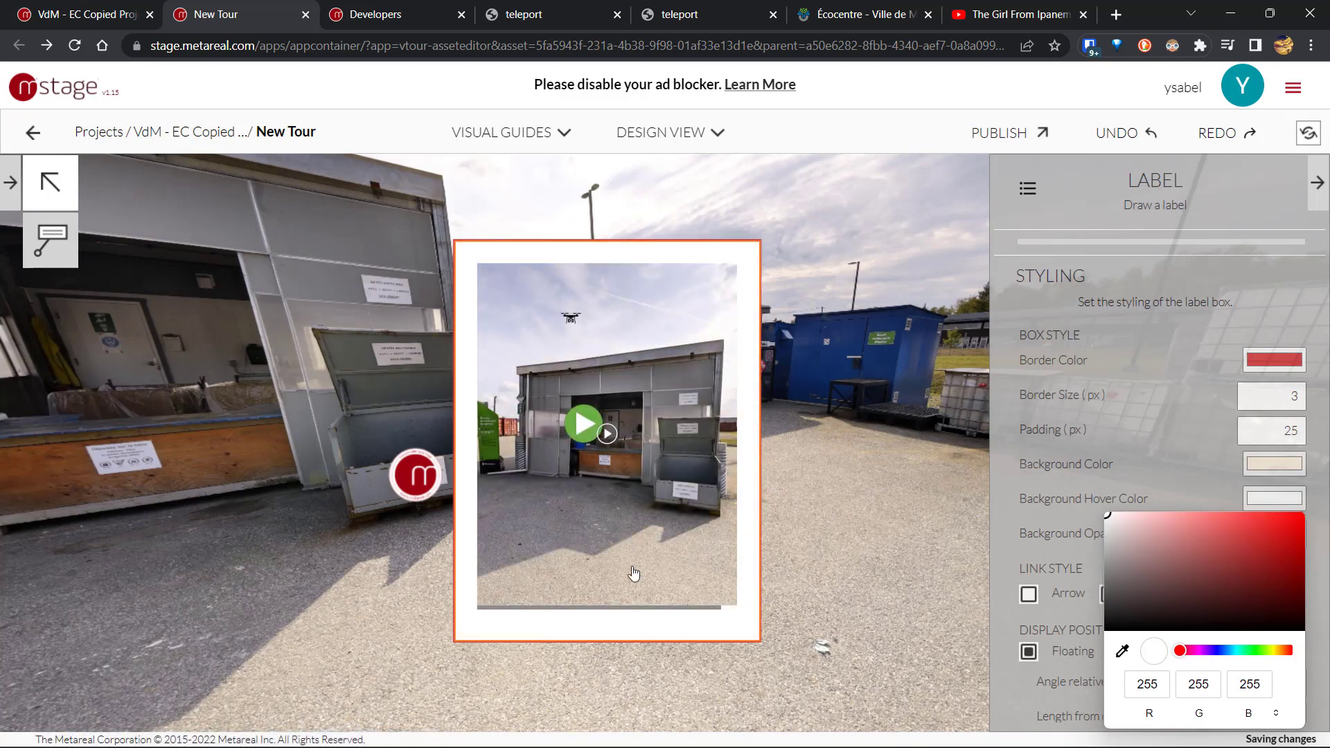
left_click(1173, 475)
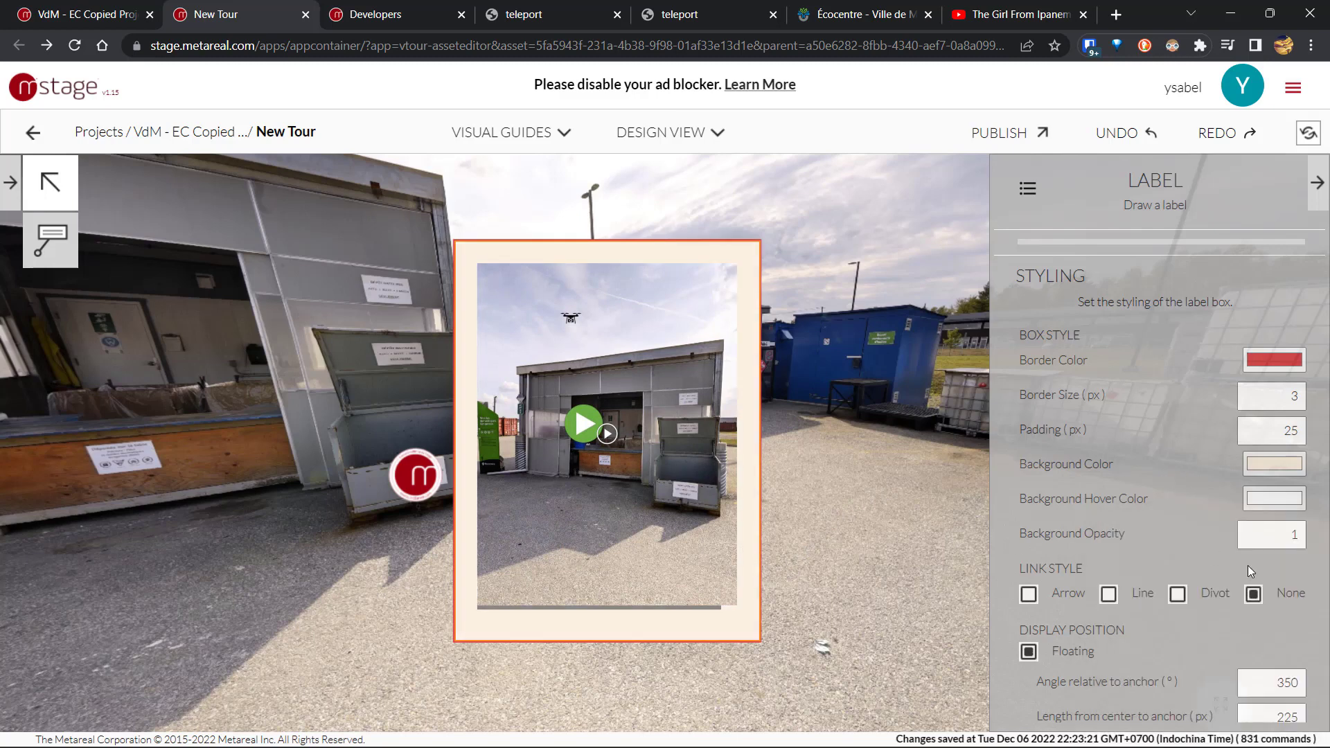
- Change the label's Background Opacity from 1 to 0.5, retrying the entry until it applies
left_click(1270, 543)
left_click_drag(1269, 541, 1328, 548)
type("0.5")
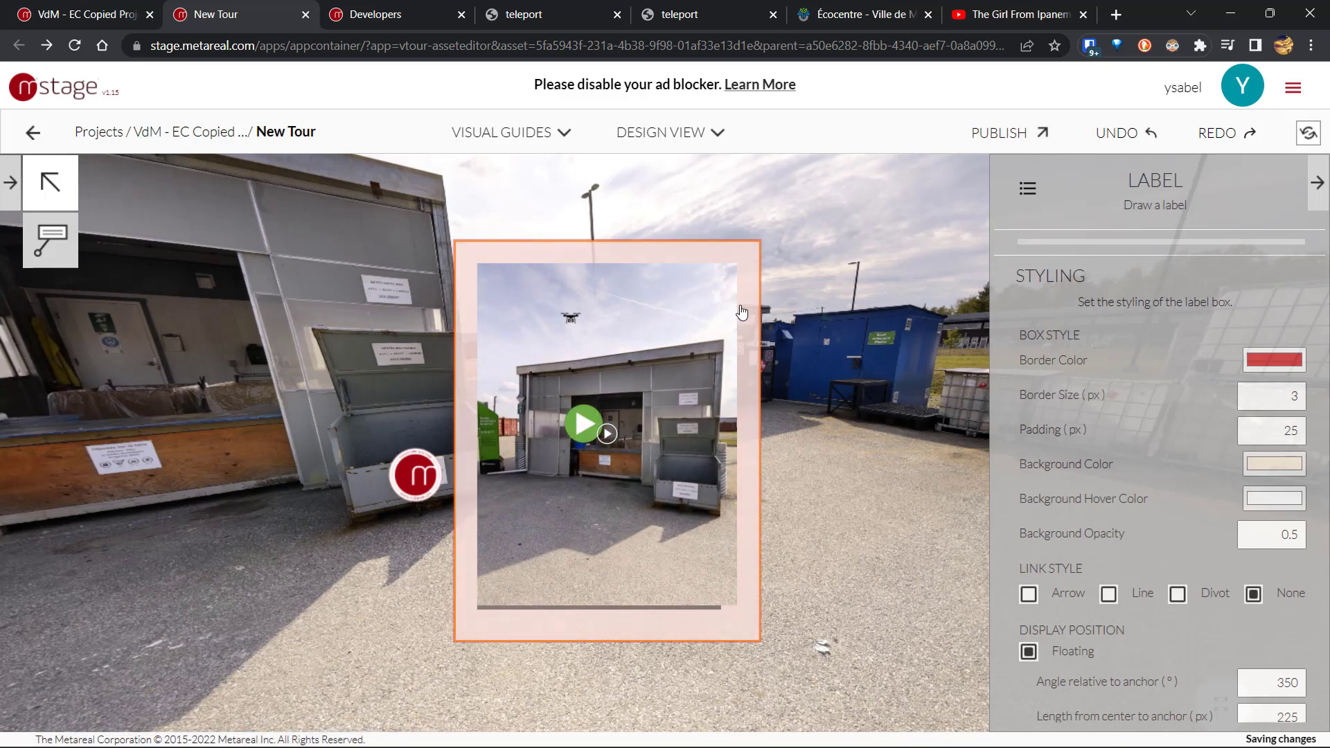
left_click_drag(1243, 535, 1328, 544)
type("0")
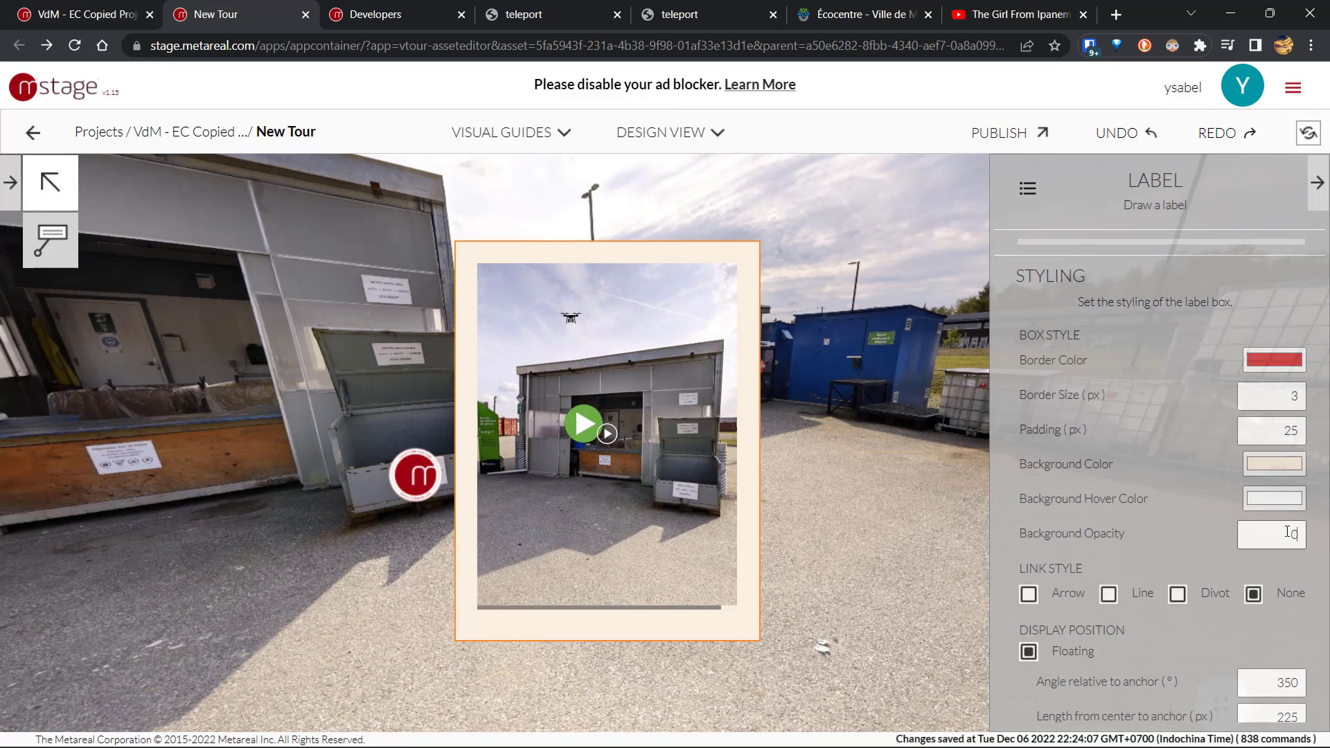
type(".0")
type("0001")
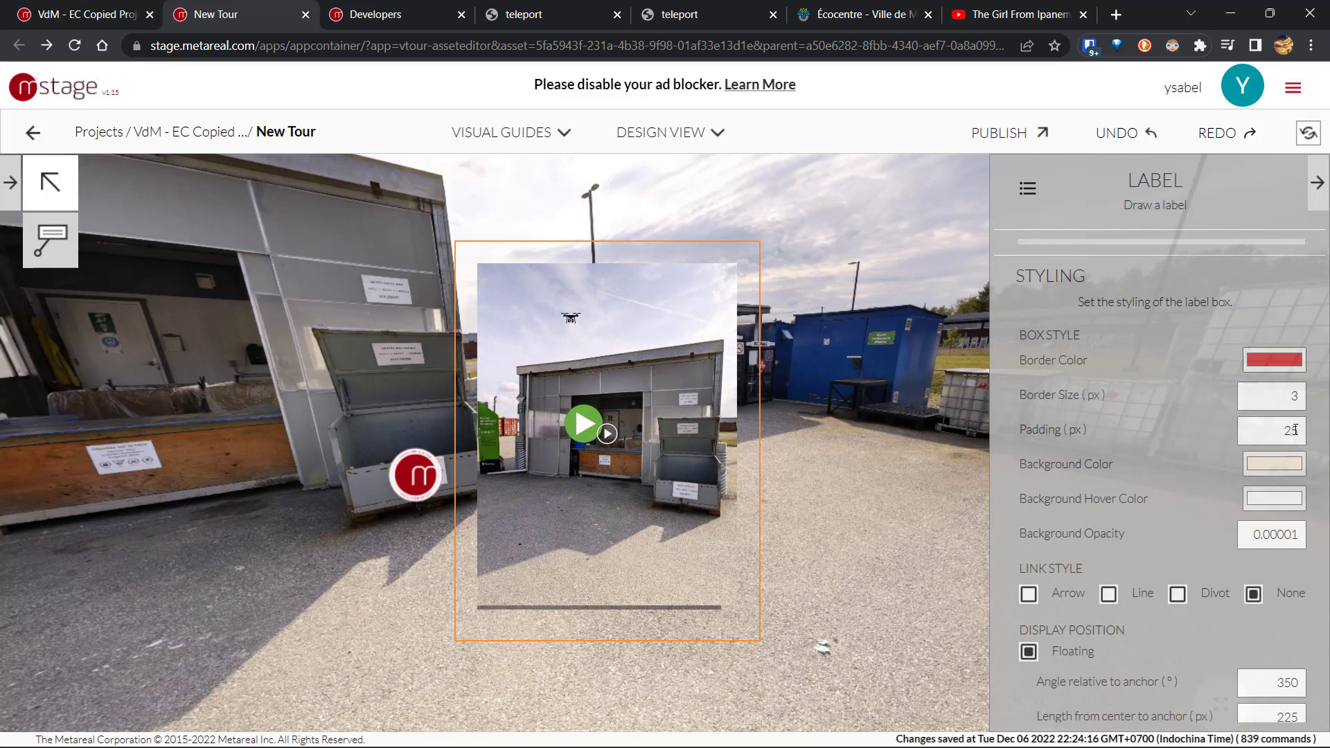
double_click(1280, 539)
type("50")
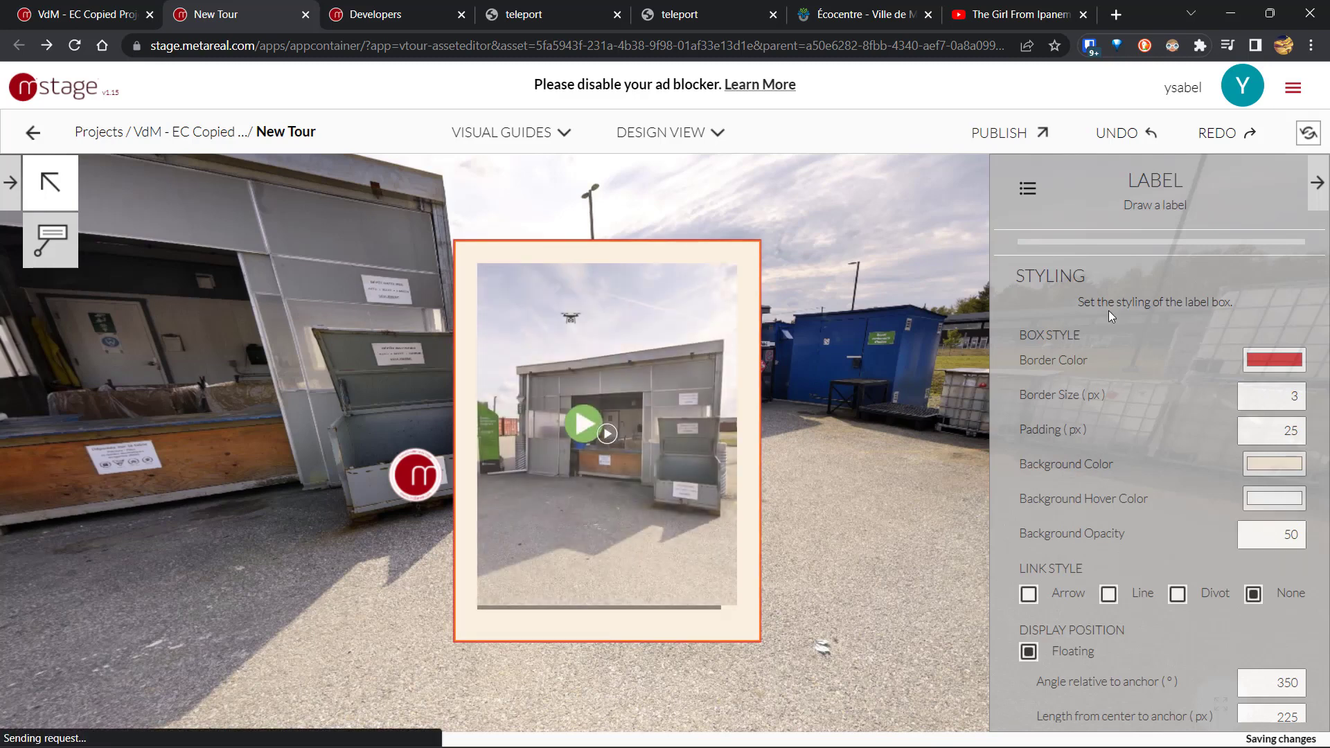
left_click(1269, 539)
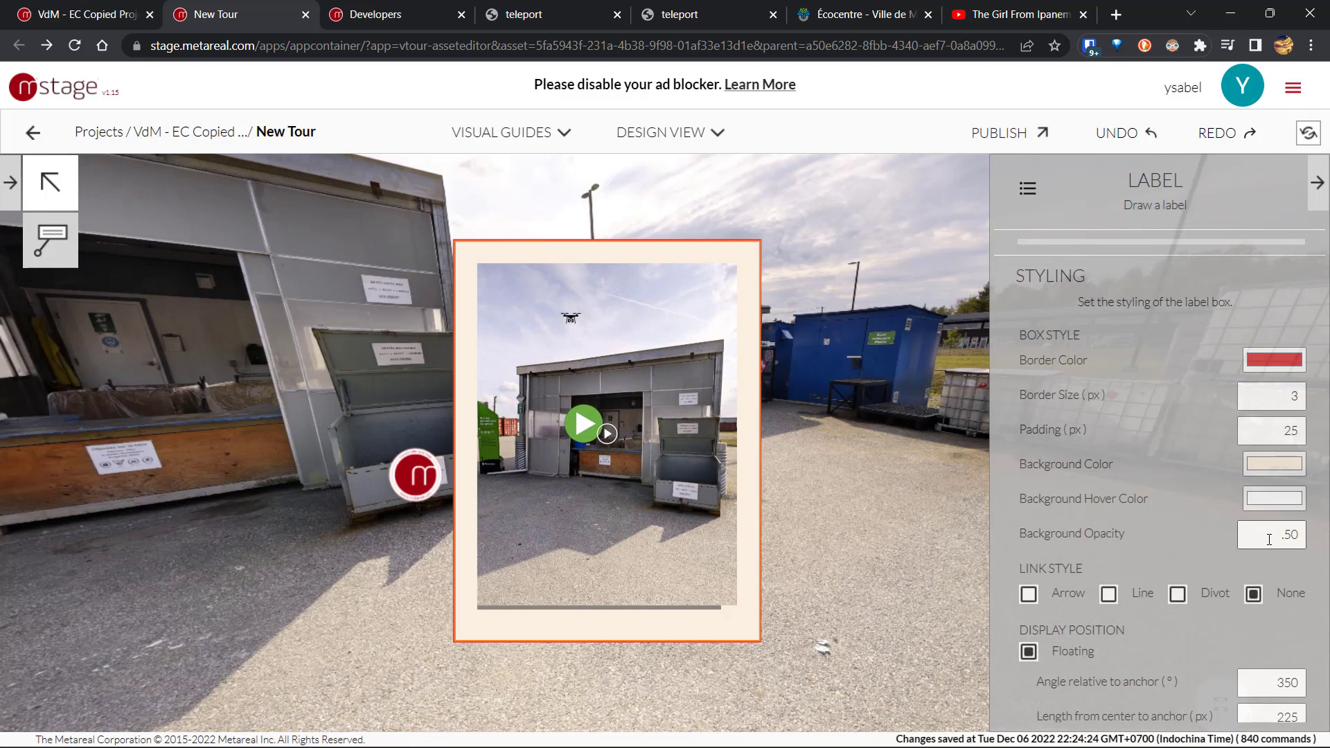
left_click(1127, 543)
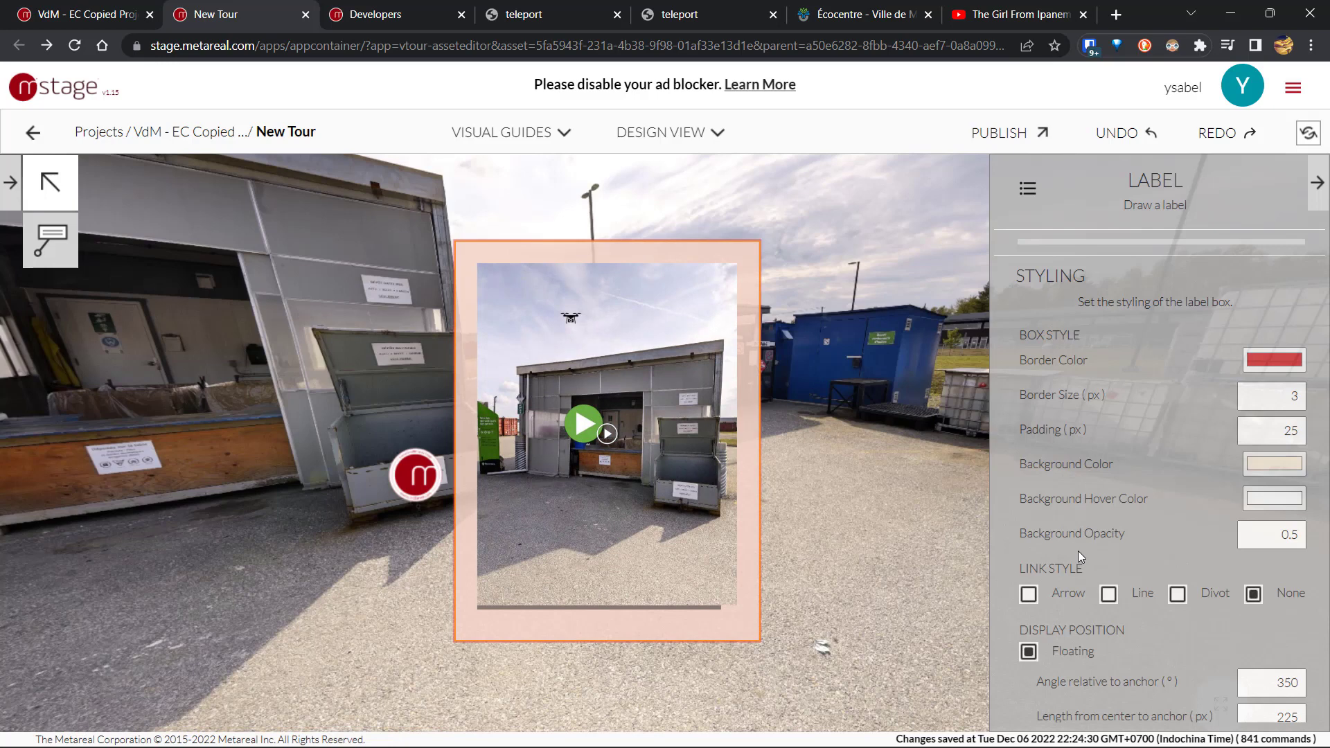
scroll(1078, 551, "down", 2)
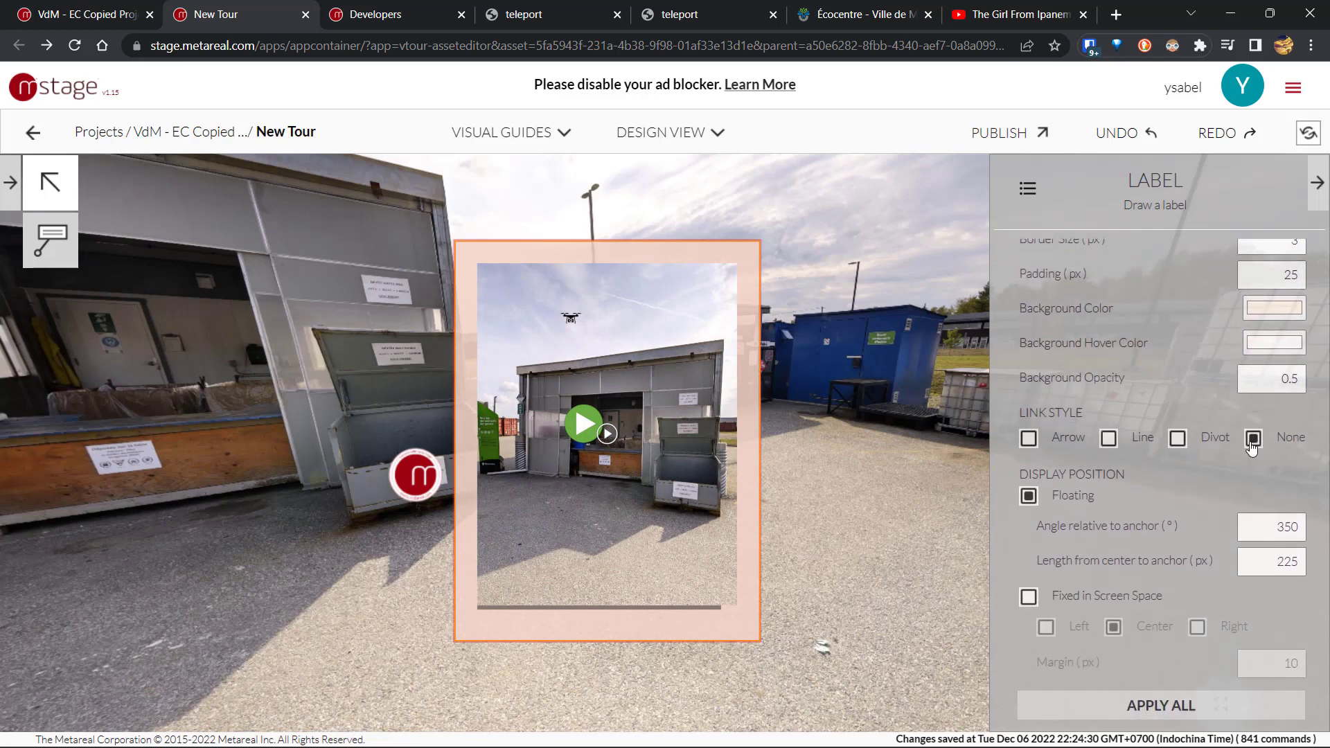
left_click(1034, 439)
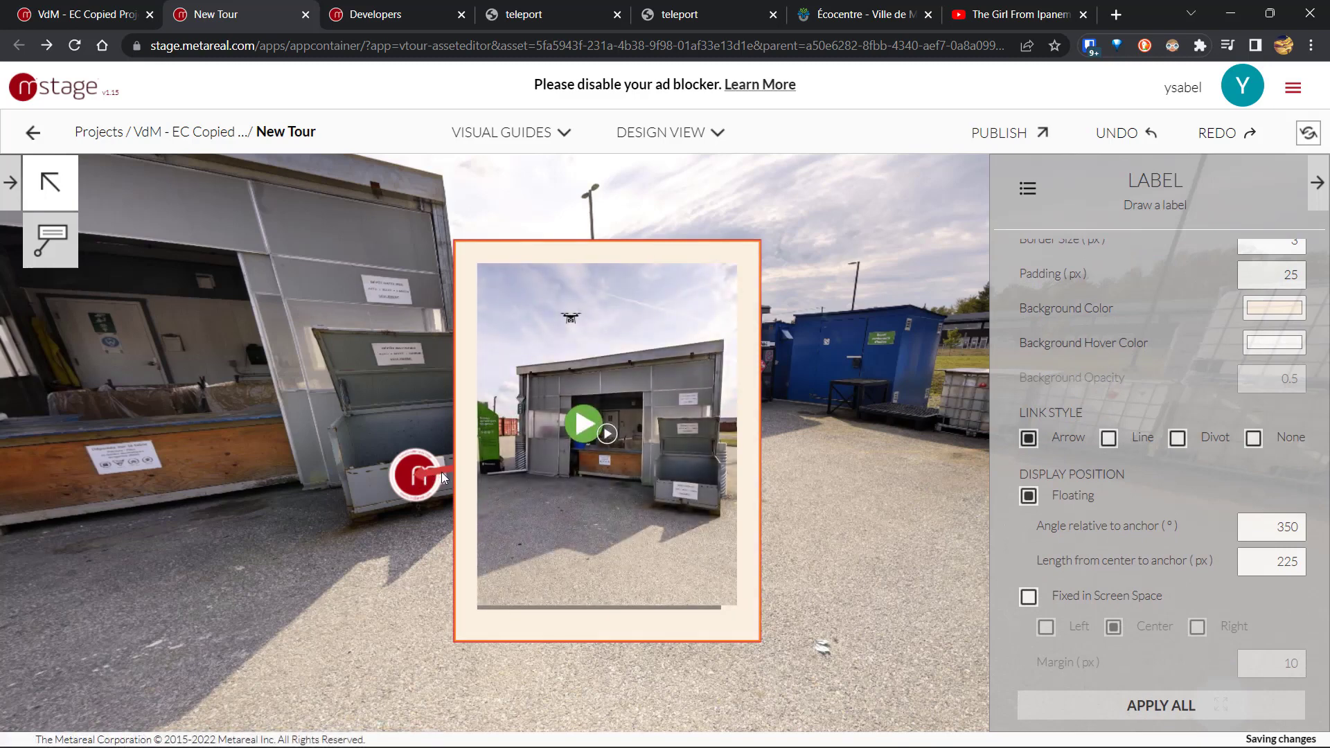
left_click(1109, 438)
left_click(1177, 438)
left_click(1028, 438)
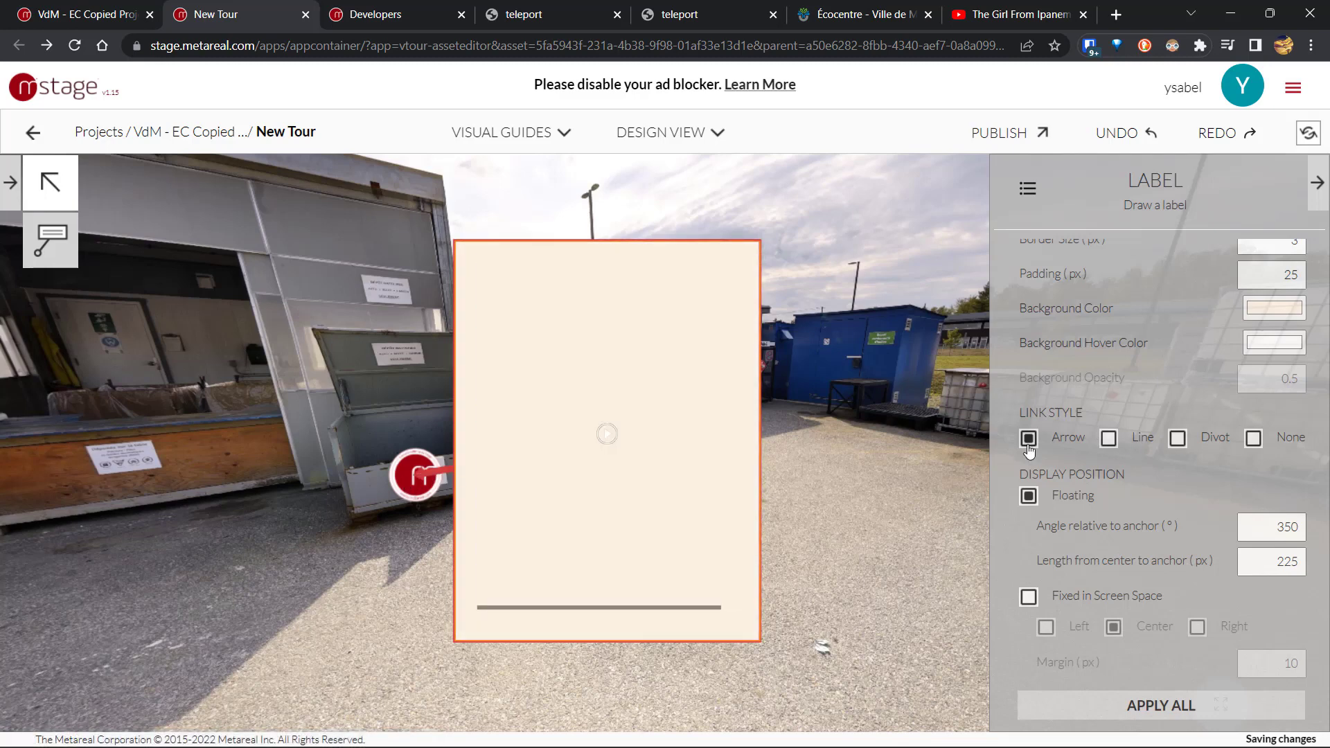
left_click(1108, 439)
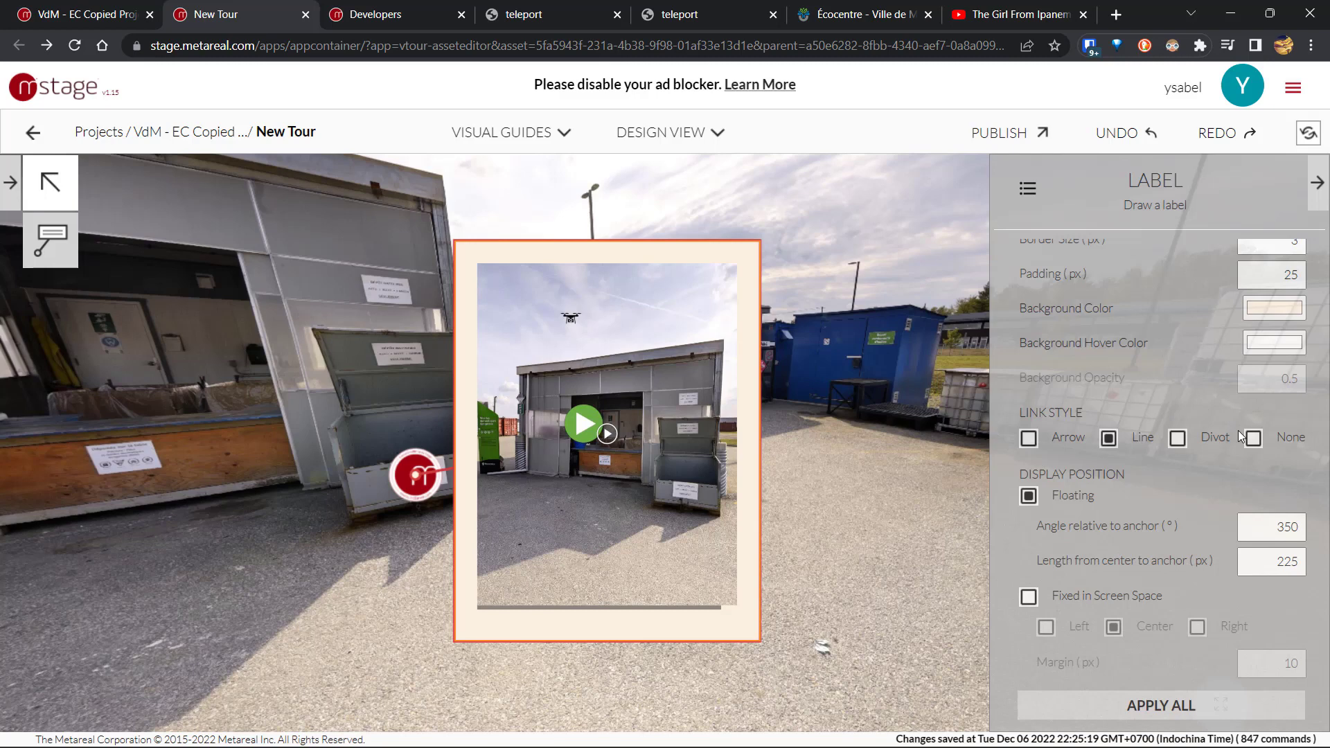
left_click(1255, 439)
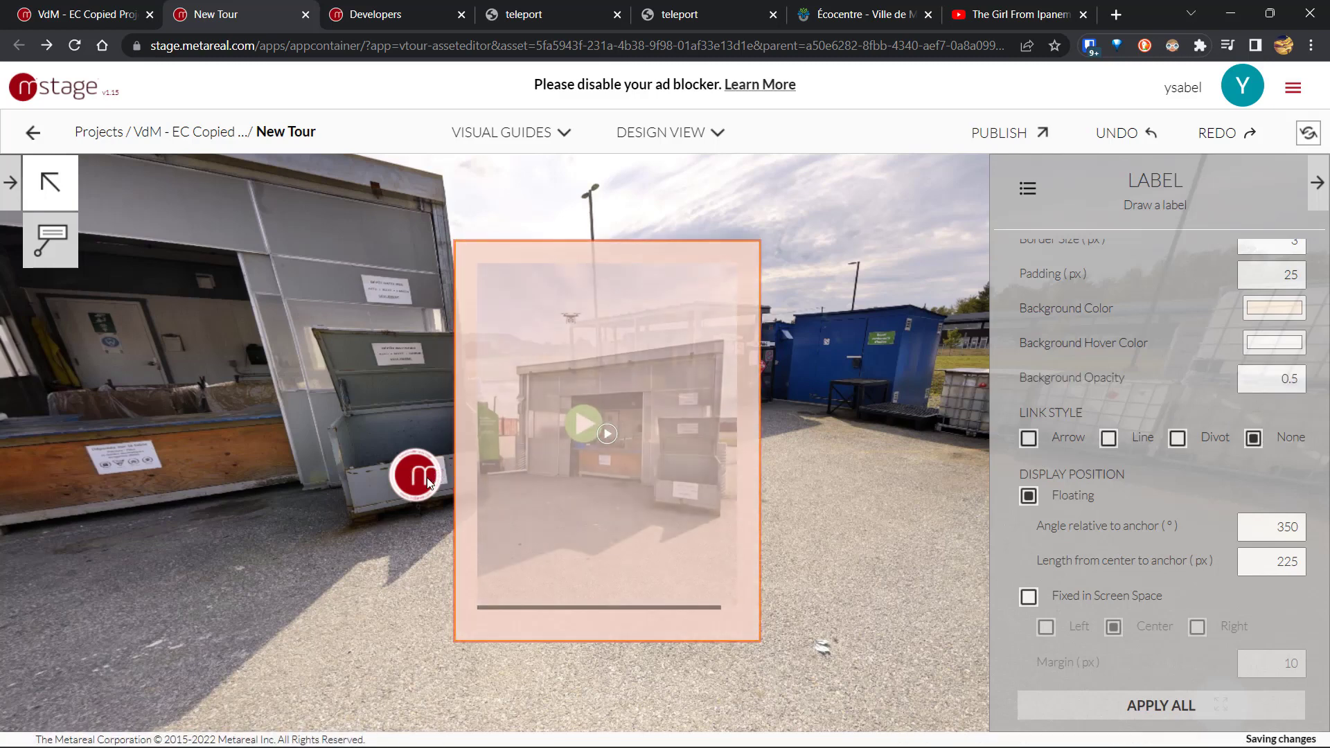
- Fix the label in screen space and rotate the panorama to confirm it stays put
scroll(1075, 476, "down", 2)
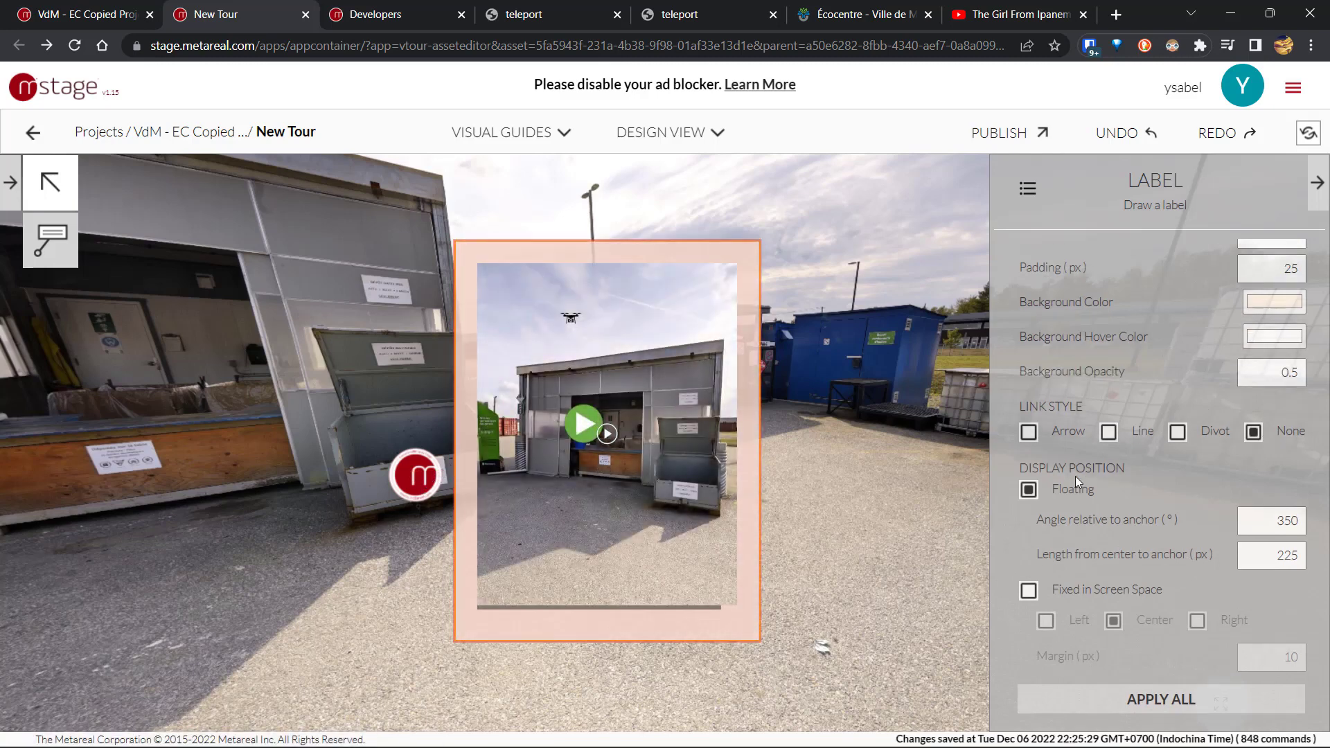
scroll(1074, 476, "down", 1)
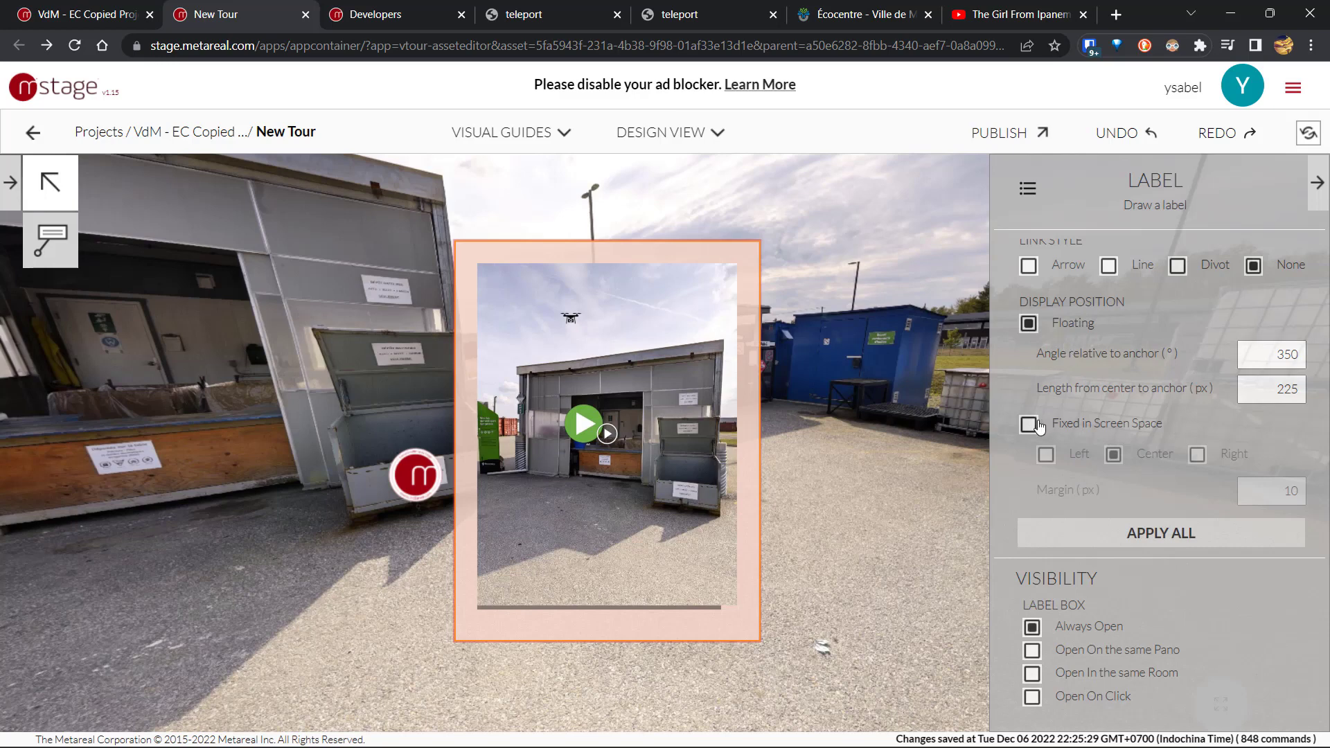
left_click(1037, 424)
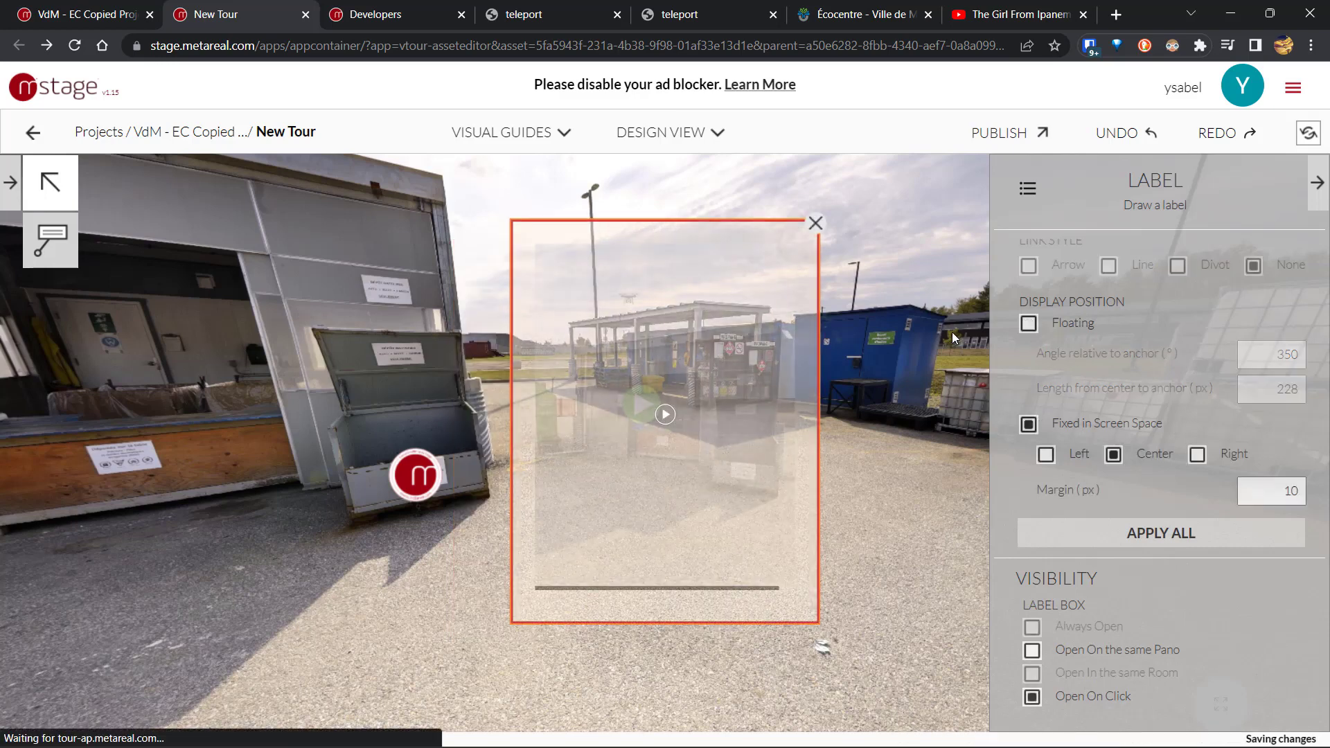
left_click(1028, 323)
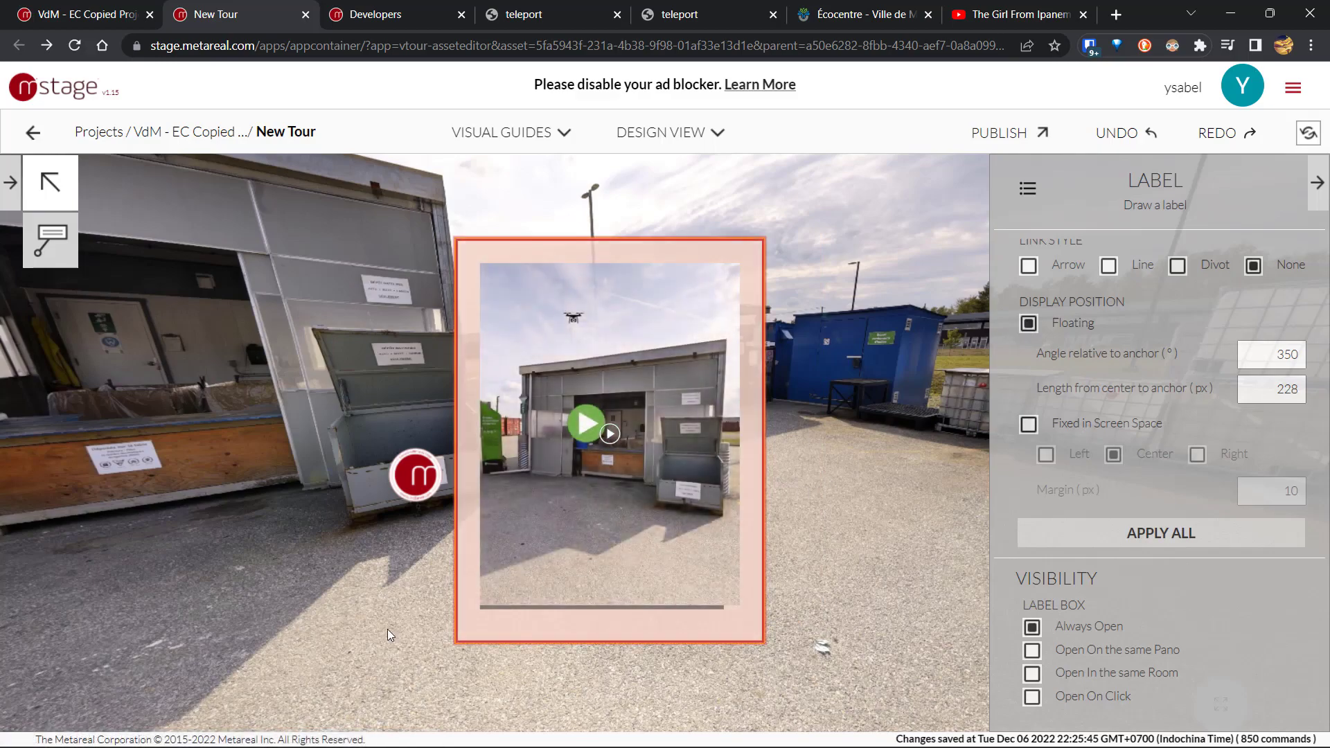
mouse_move(204, 601)
left_mouse_down()
mouse_move(434, 468)
mouse_move(522, 605)
mouse_move(303, 680)
mouse_move(234, 596)
mouse_move(356, 457)
mouse_move(506, 484)
mouse_move(297, 585)
left_mouse_up()
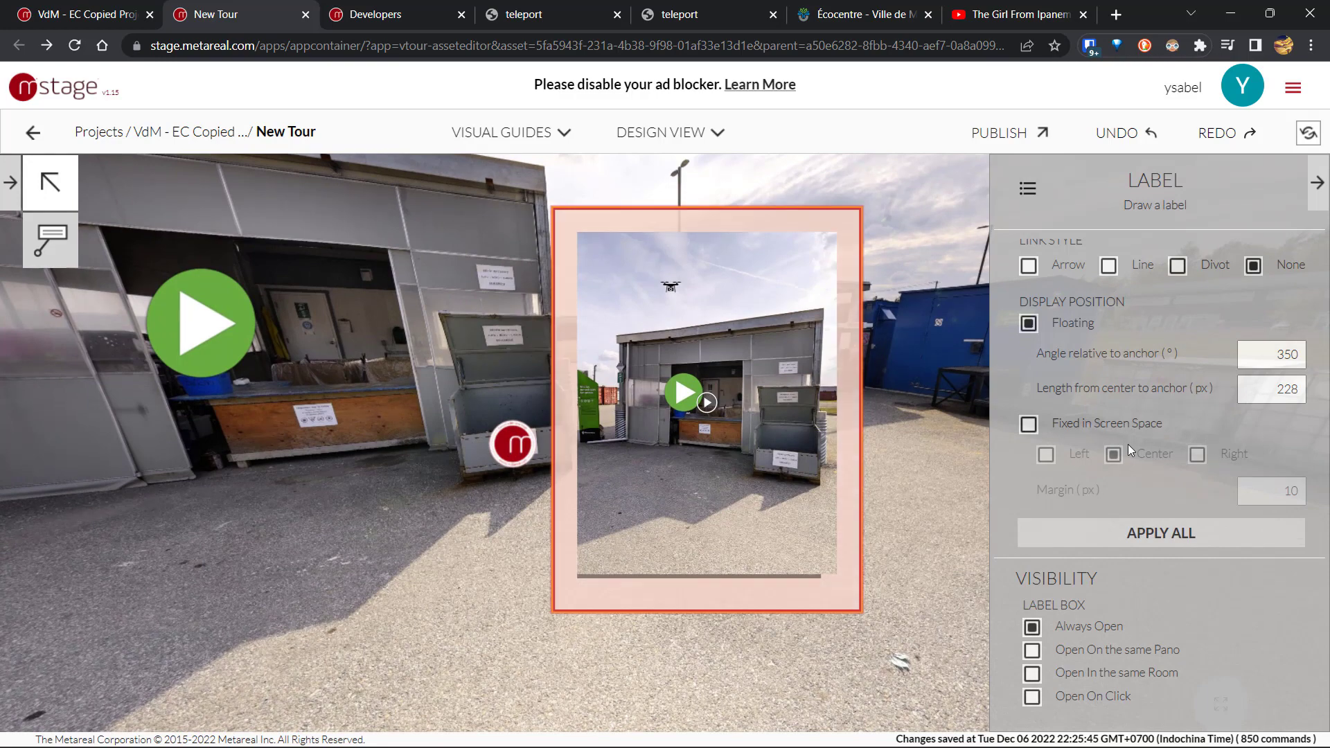
left_click(1027, 425)
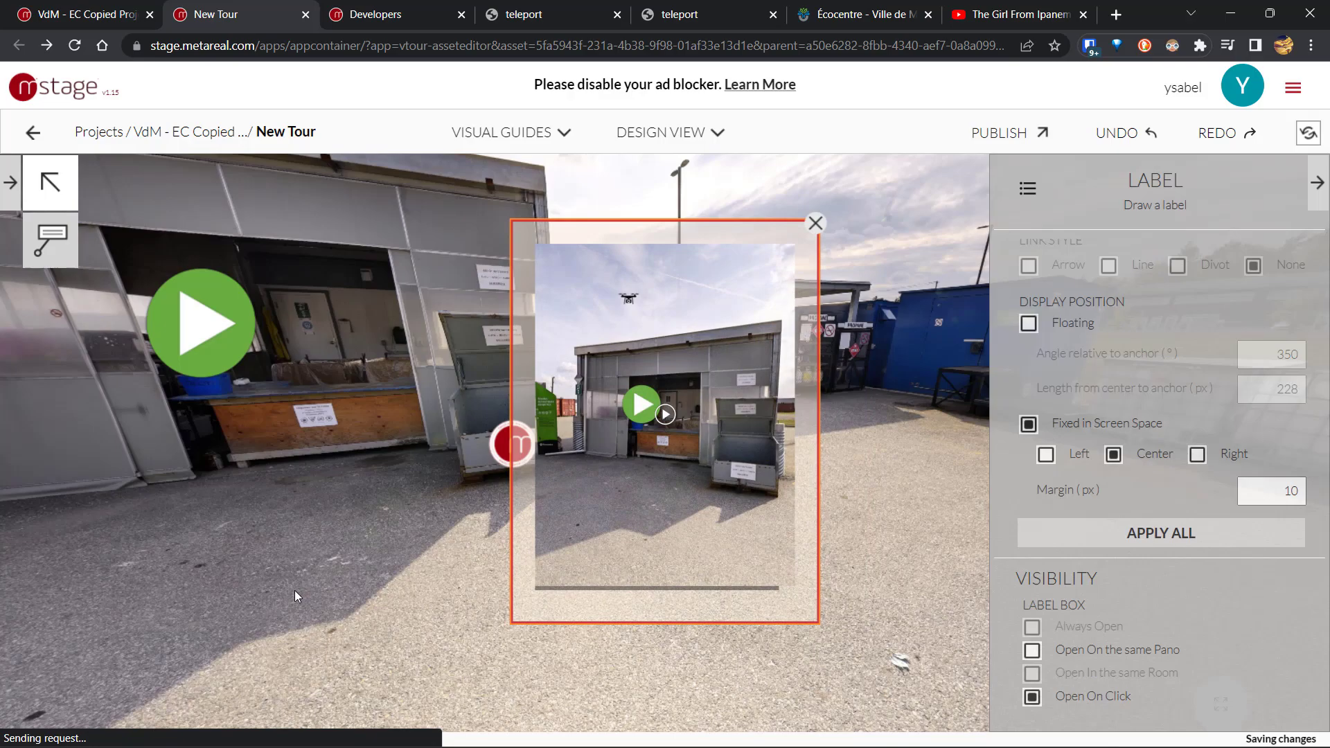
mouse_move(293, 590)
left_mouse_down()
mouse_move(478, 602)
mouse_move(535, 646)
left_mouse_up()
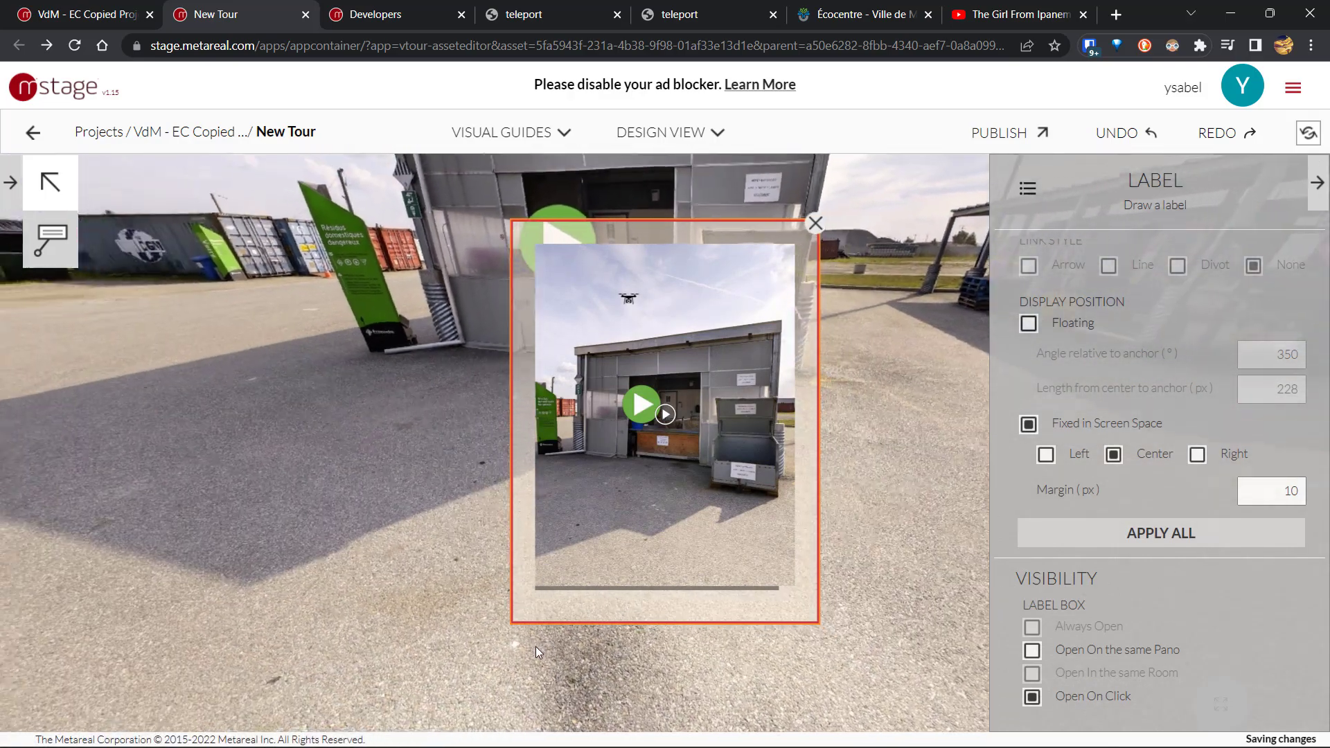
left_click_drag(824, 684, 439, 687)
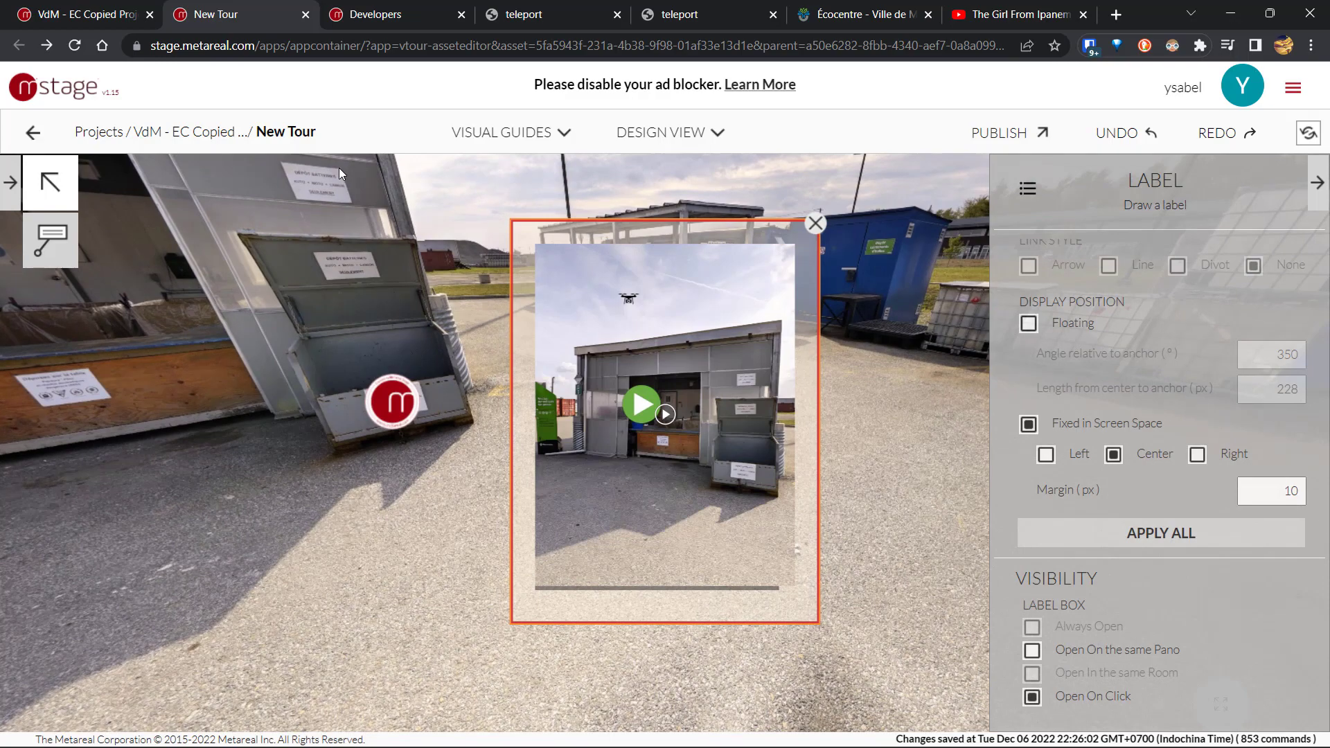
mouse_move(306, 550)
left_mouse_down()
mouse_move(380, 603)
mouse_move(302, 643)
mouse_move(318, 567)
left_mouse_up()
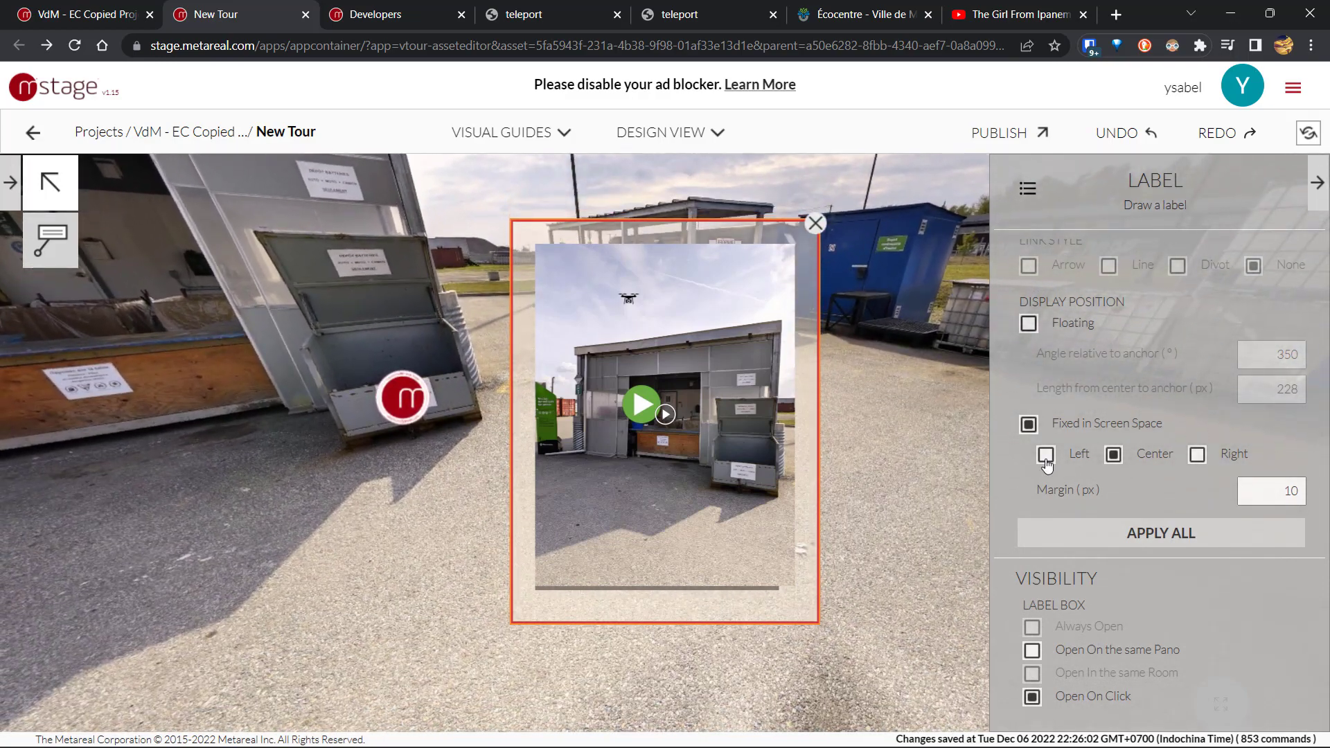
- Try pinning the label left, right and centre, then set it back to Floating
left_click(1045, 457)
left_click(1197, 457)
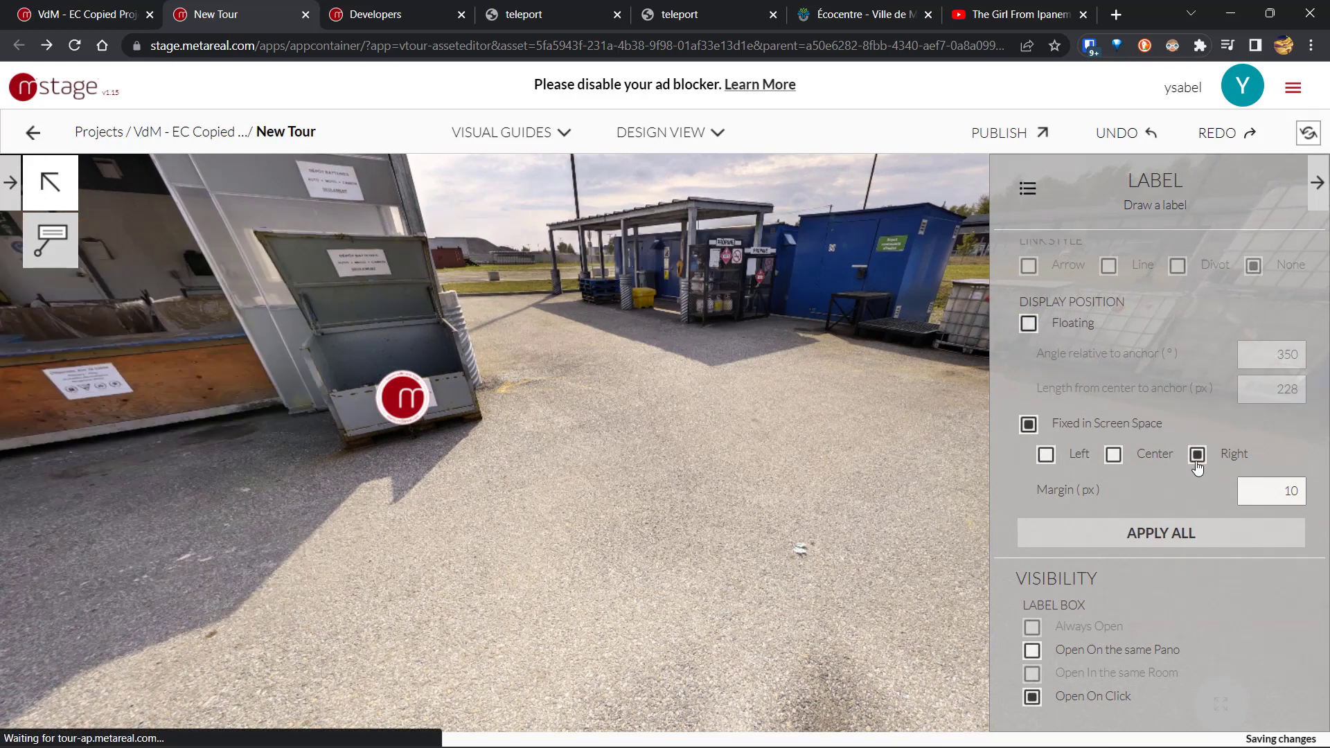
left_click(1113, 455)
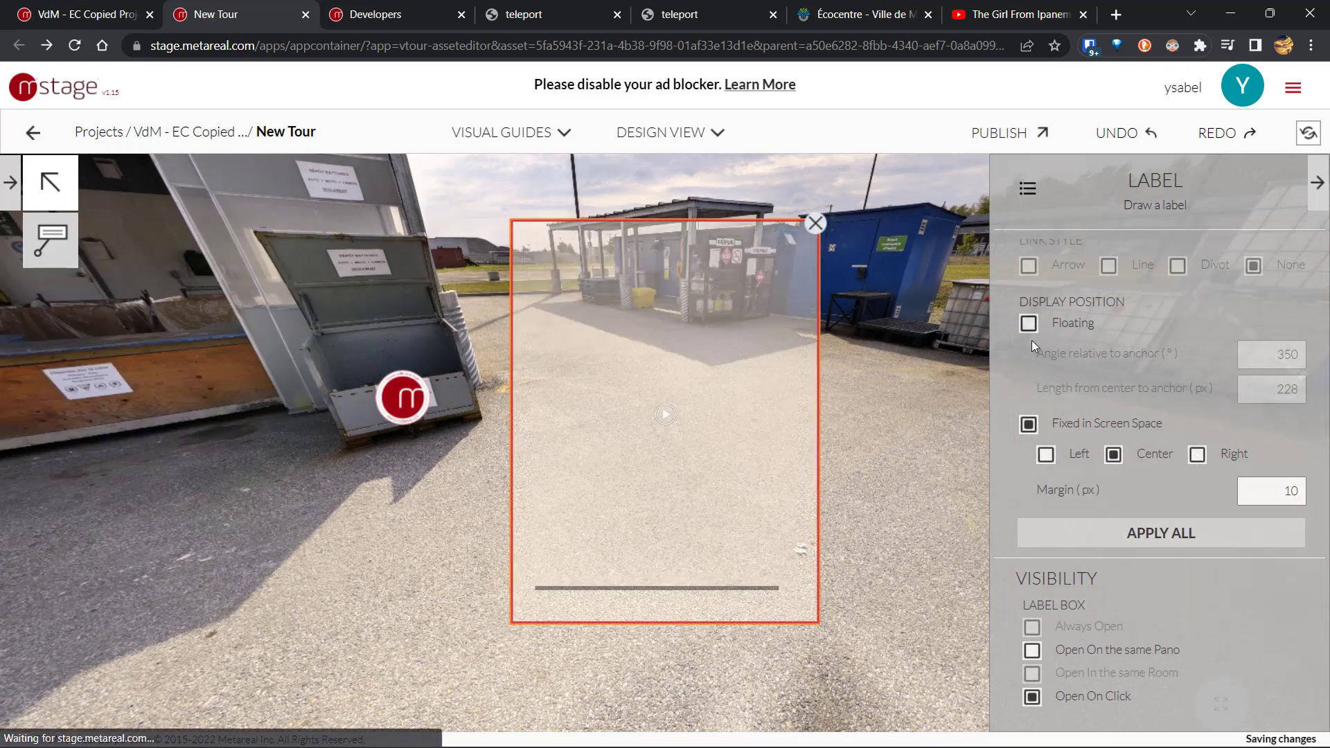
left_click(1031, 327)
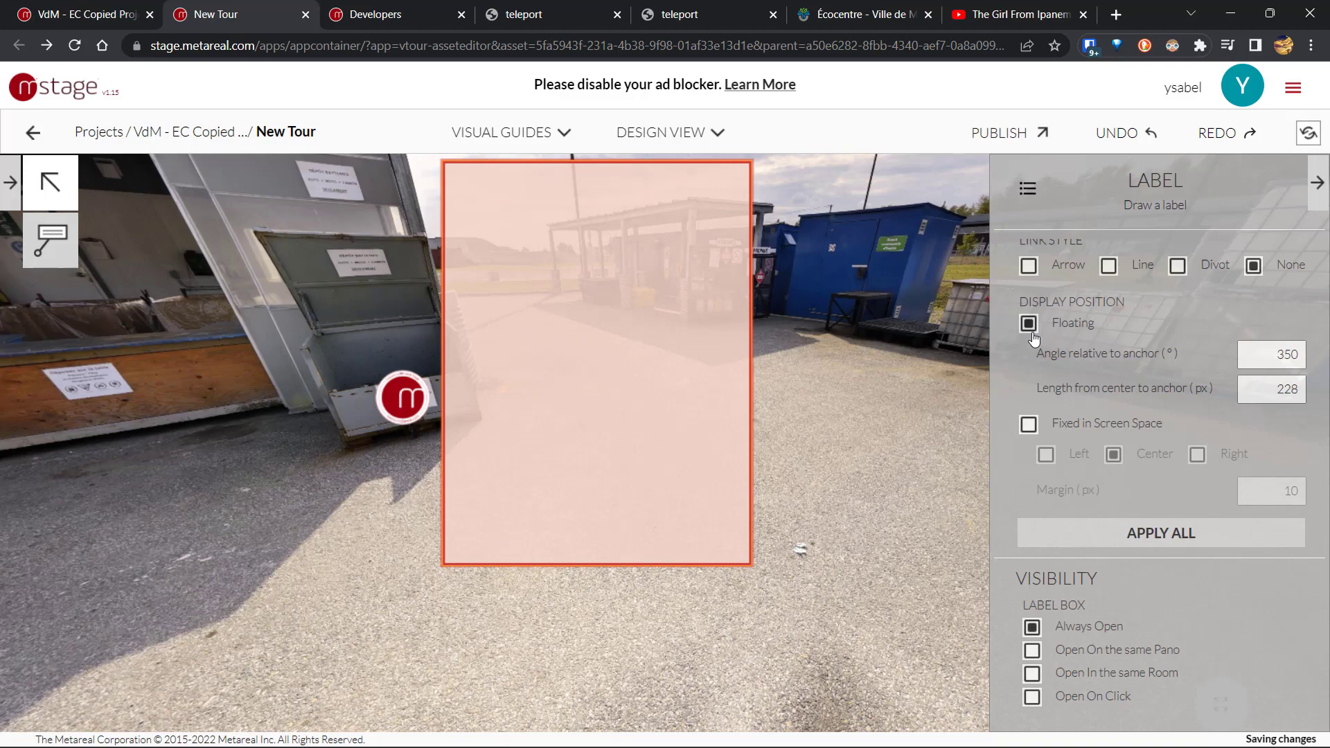
- Set the label's angle relative to its anchor to 0, briefly trying 90
left_click_drag(313, 321, 376, 357)
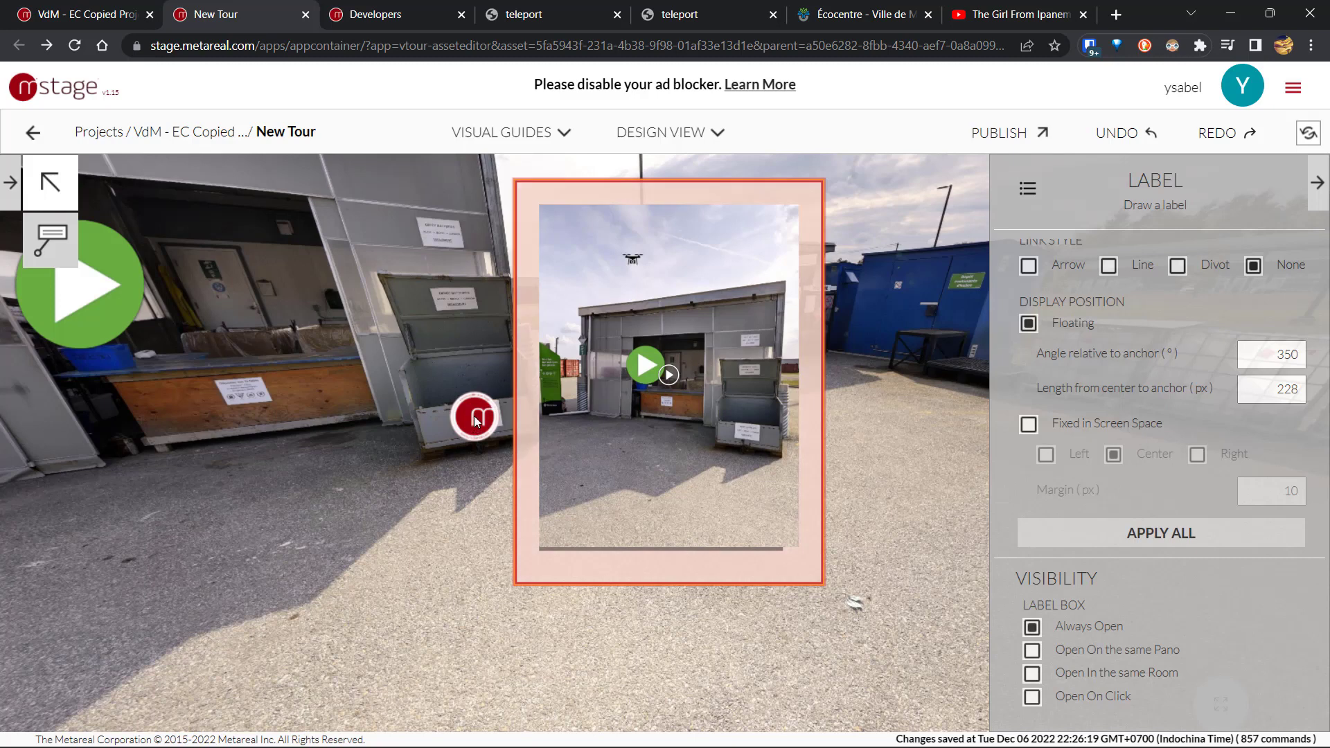
left_click_drag(1255, 357, 1320, 356)
type("0")
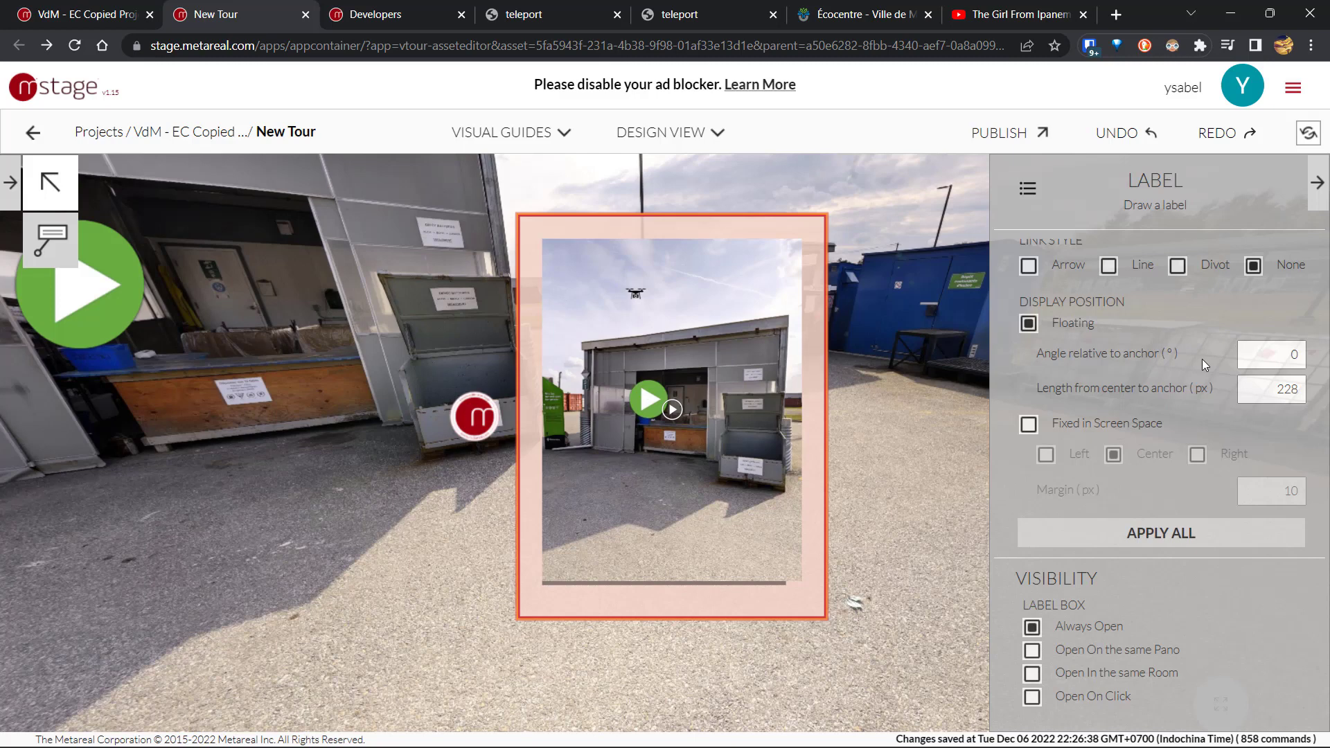
double_click(1294, 354)
type("90")
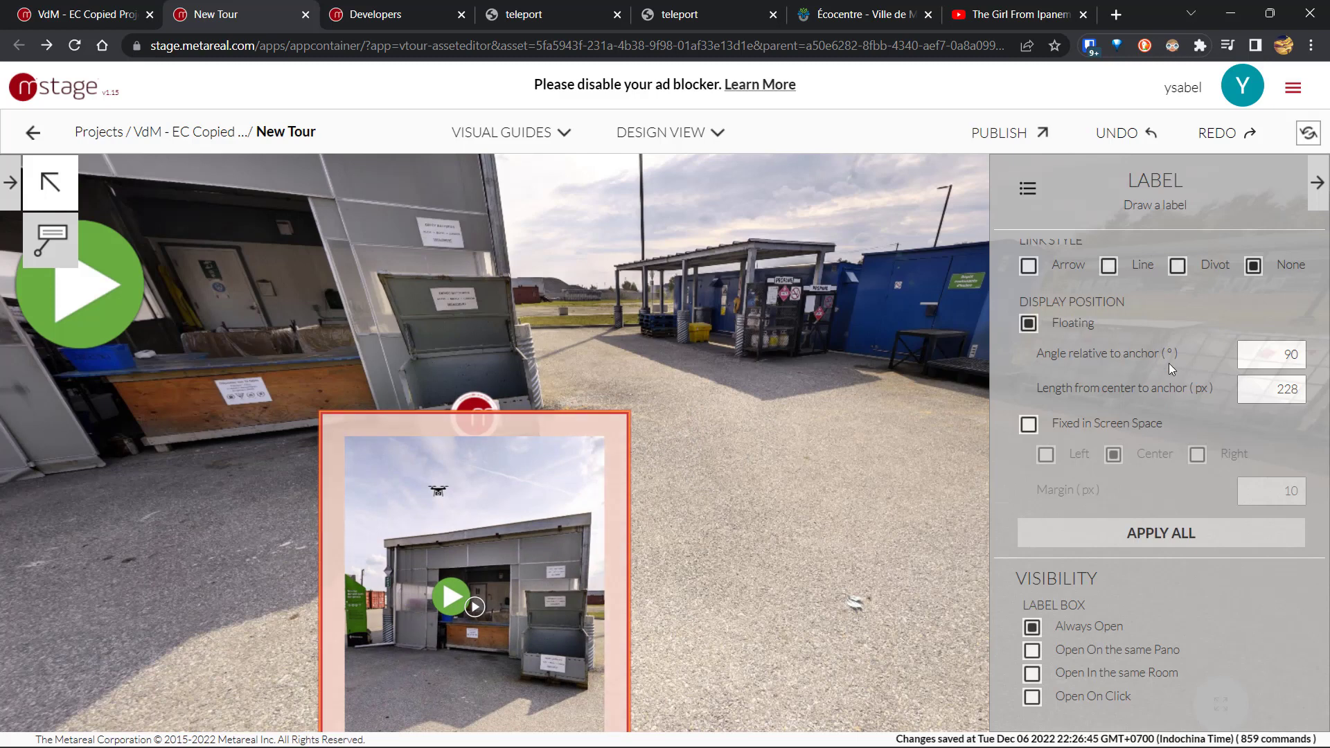
left_click(1261, 366)
left_click_drag(1287, 357, 1307, 353)
type("0")
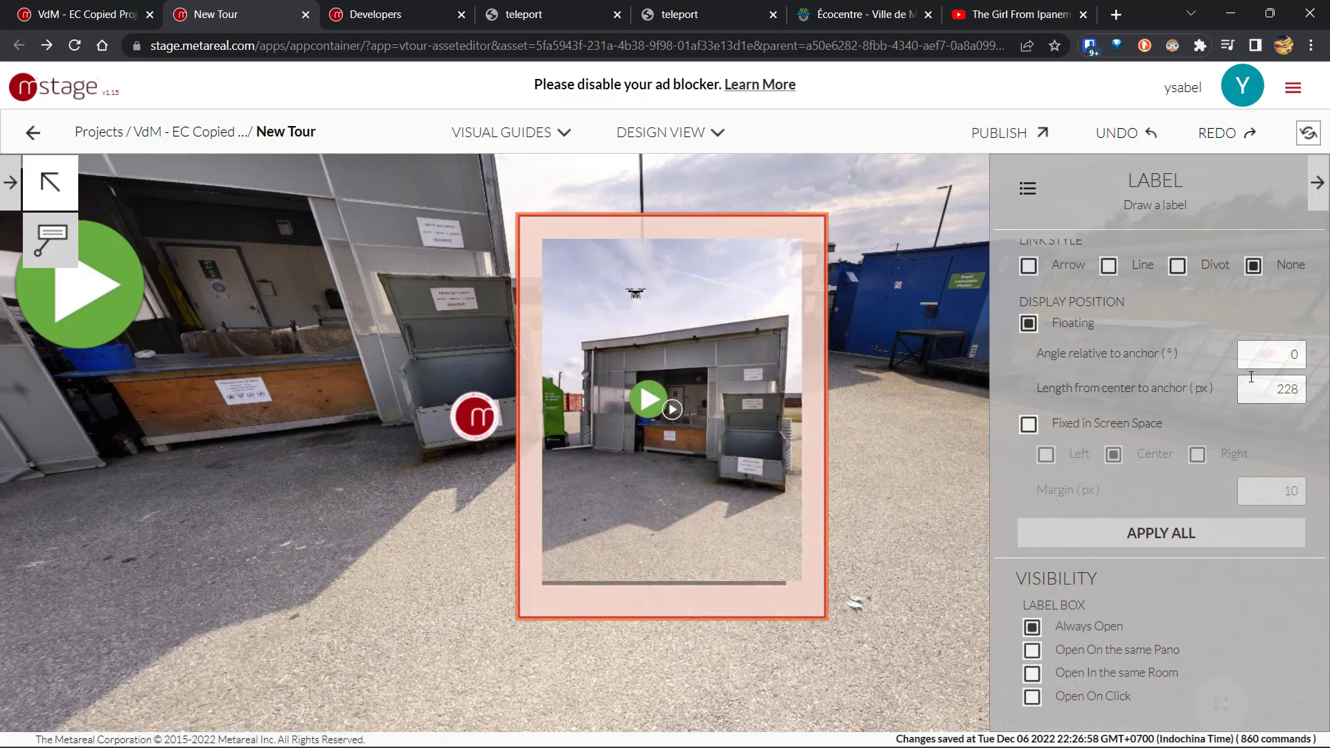
- Set the distance from the anchor to 300 and fix the label in screen space
left_click(1286, 386)
double_click(1287, 385)
type("300")
left_click(1011, 403)
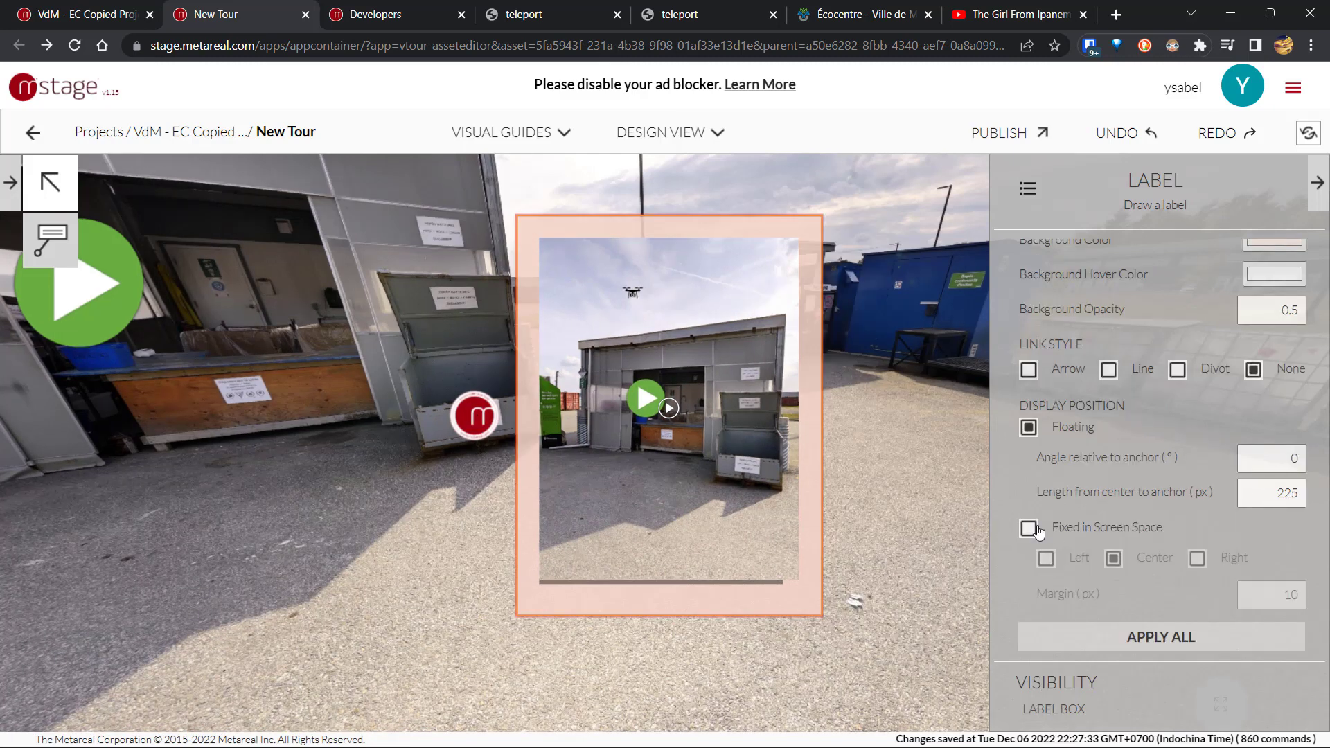
left_click(1029, 528)
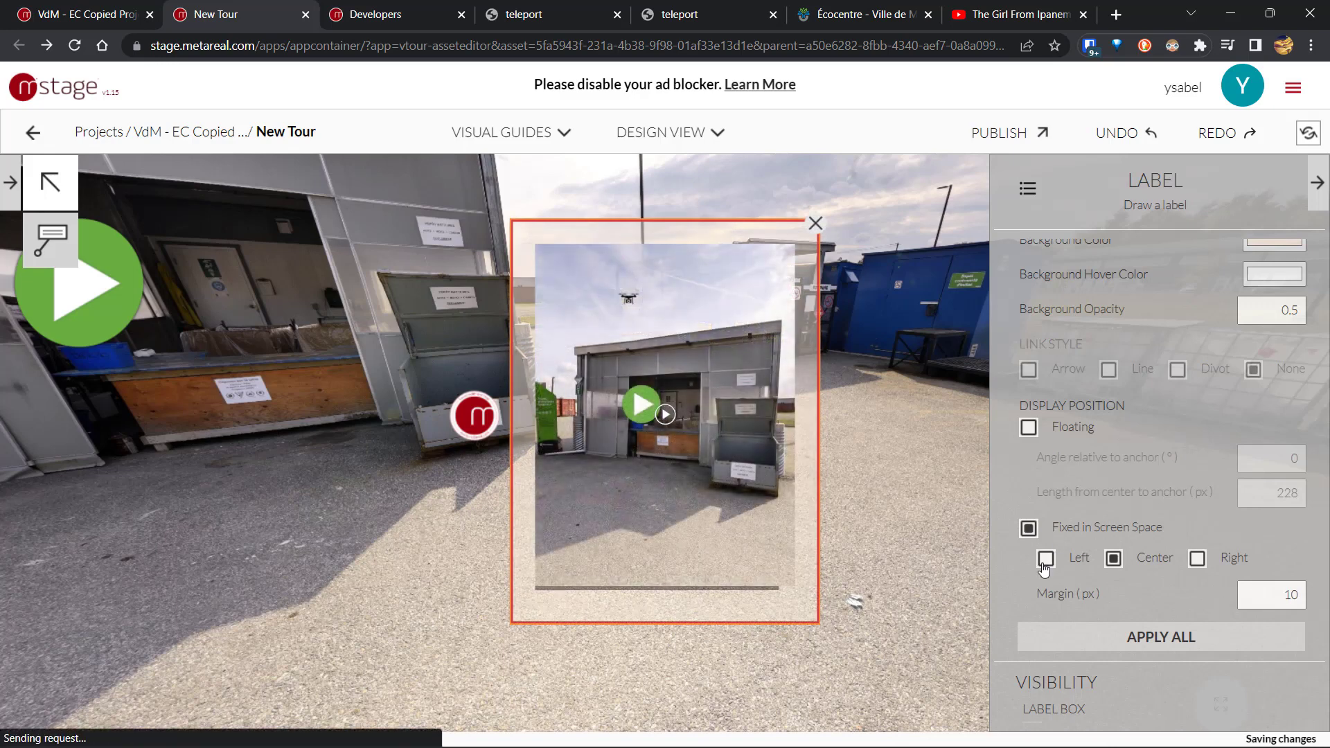
- Check Left under Fixed in Screen Space and set Margin to 100 px
left_click(1045, 558)
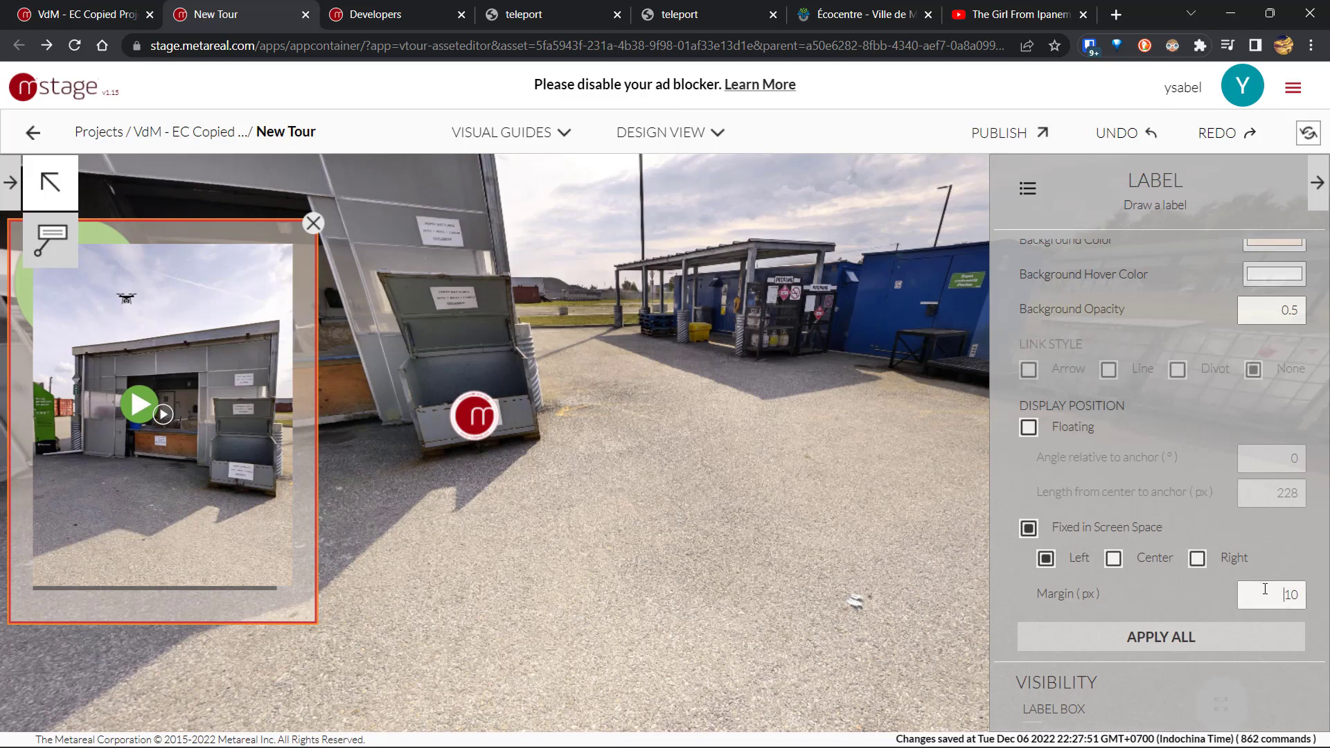
double_click(1265, 588)
type("100")
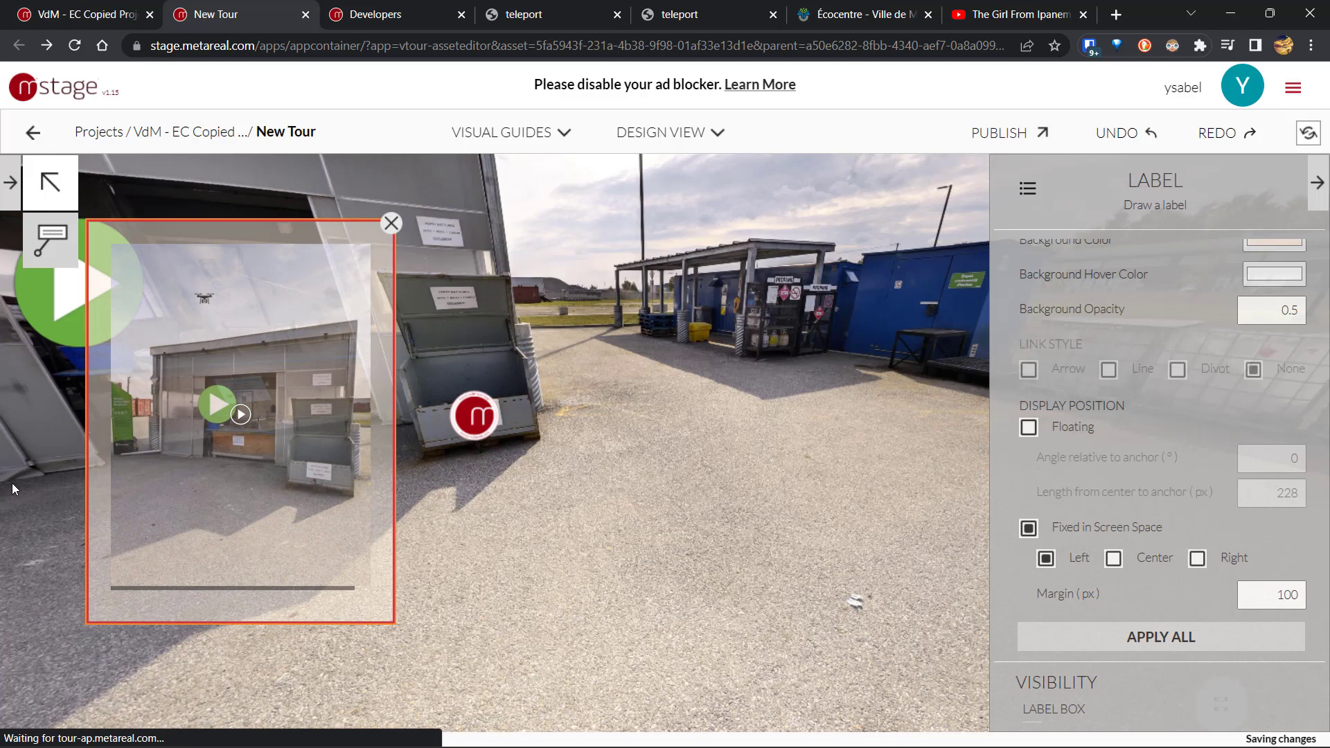
- Switch the label back to Floating and move to a nearby panorama viewpoint
left_click(1030, 429)
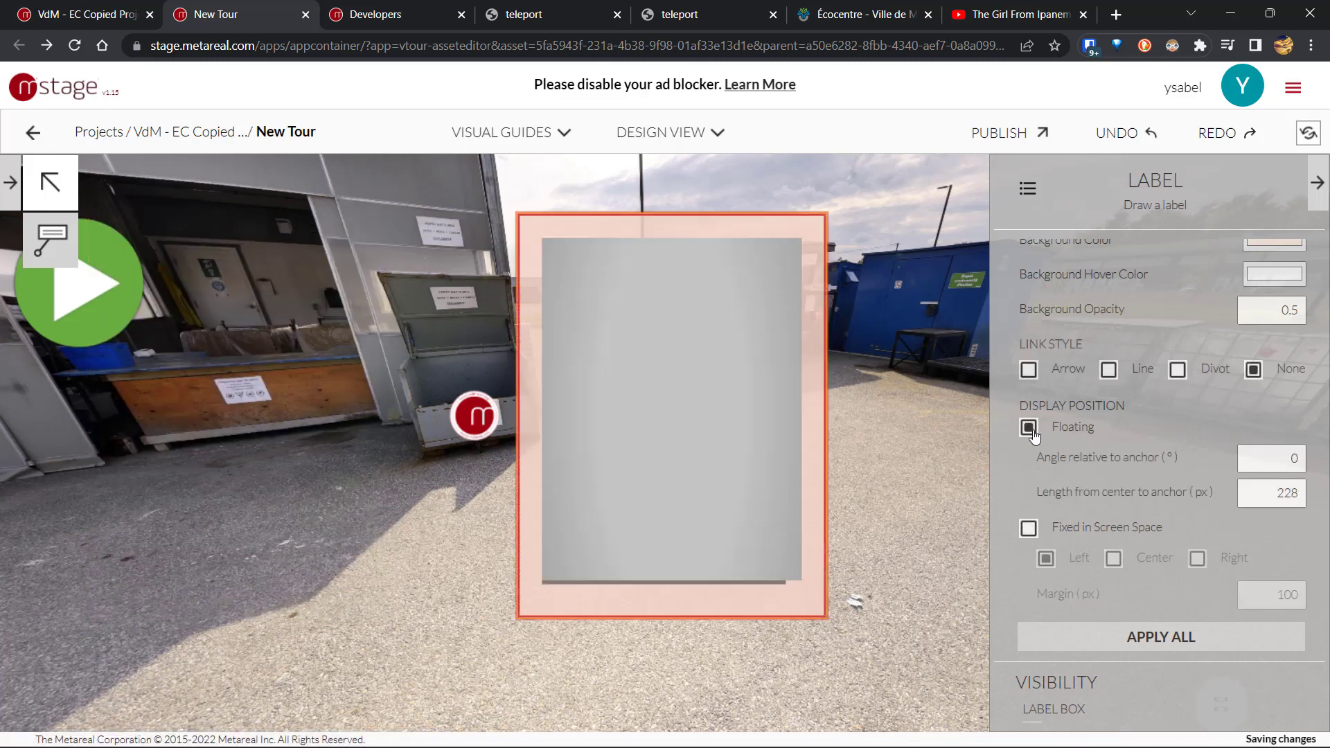
scroll(1071, 492, "down", 3)
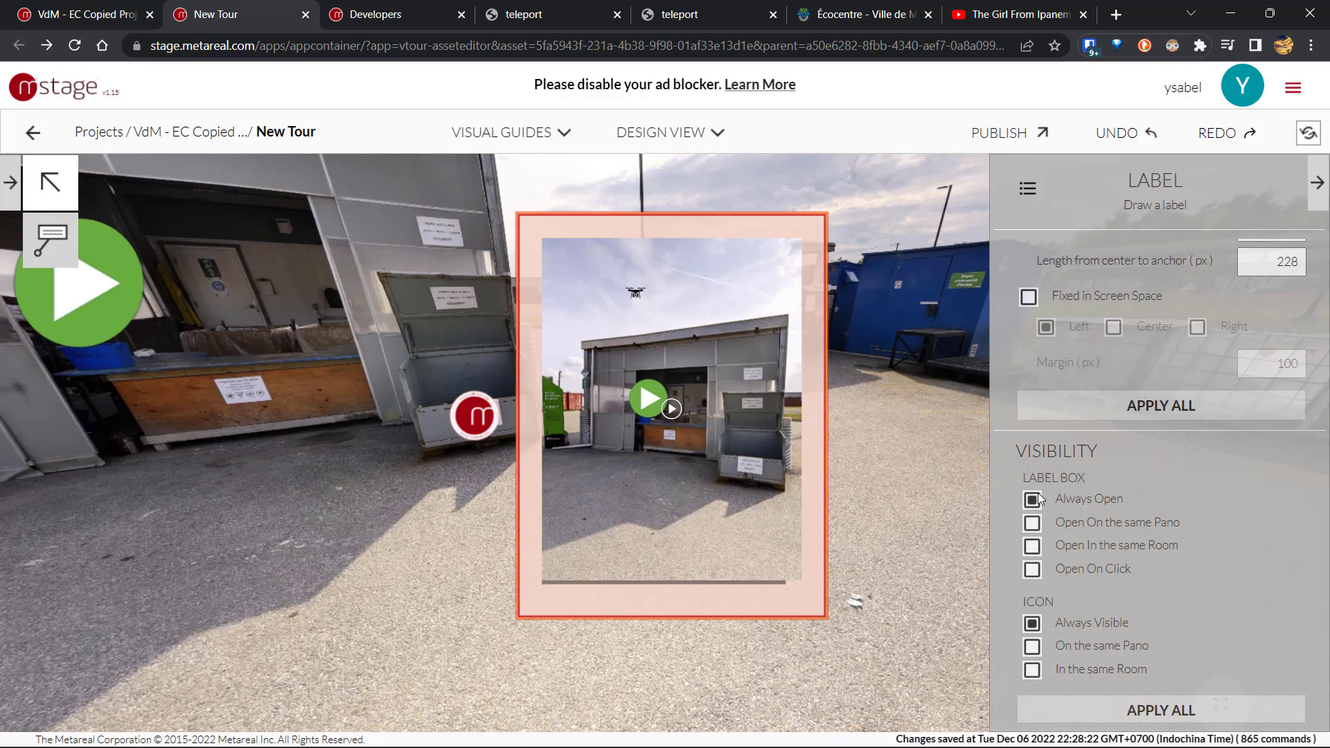
left_click_drag(172, 528, 339, 424)
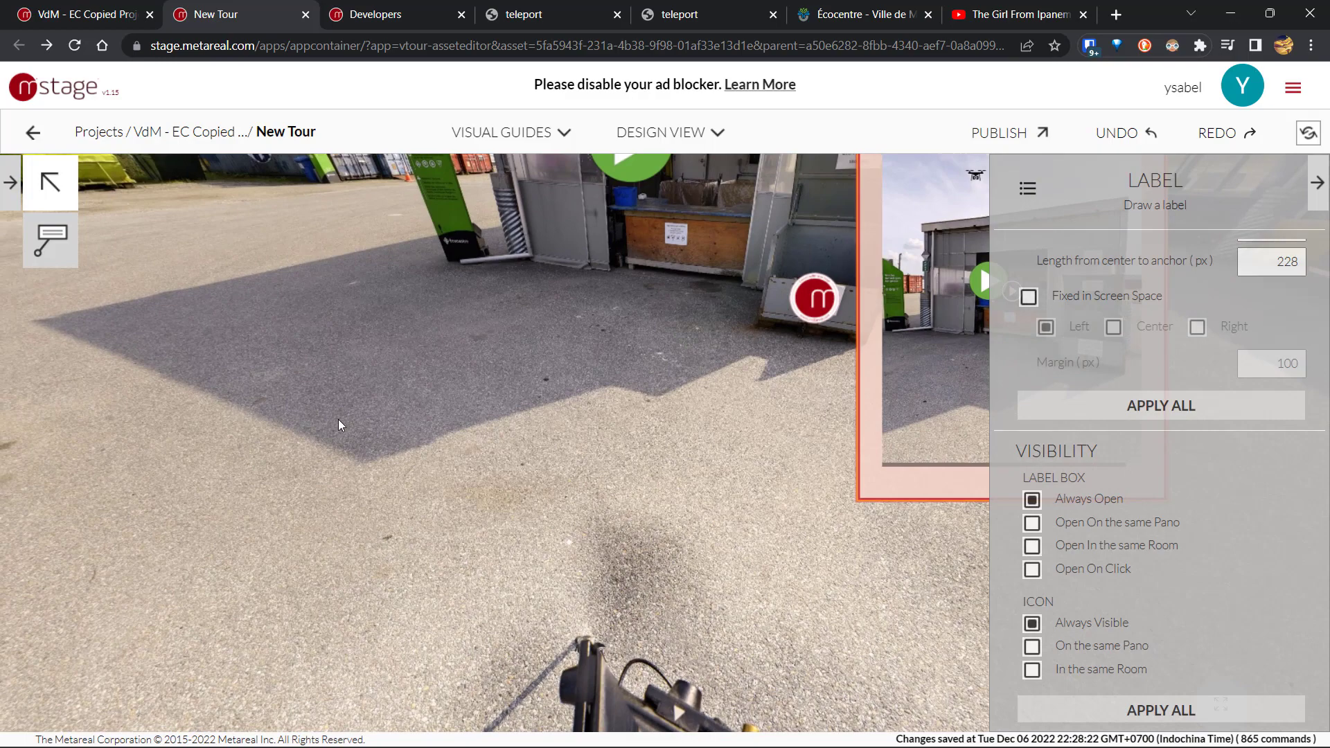
left_click(191, 400)
left_click(401, 247)
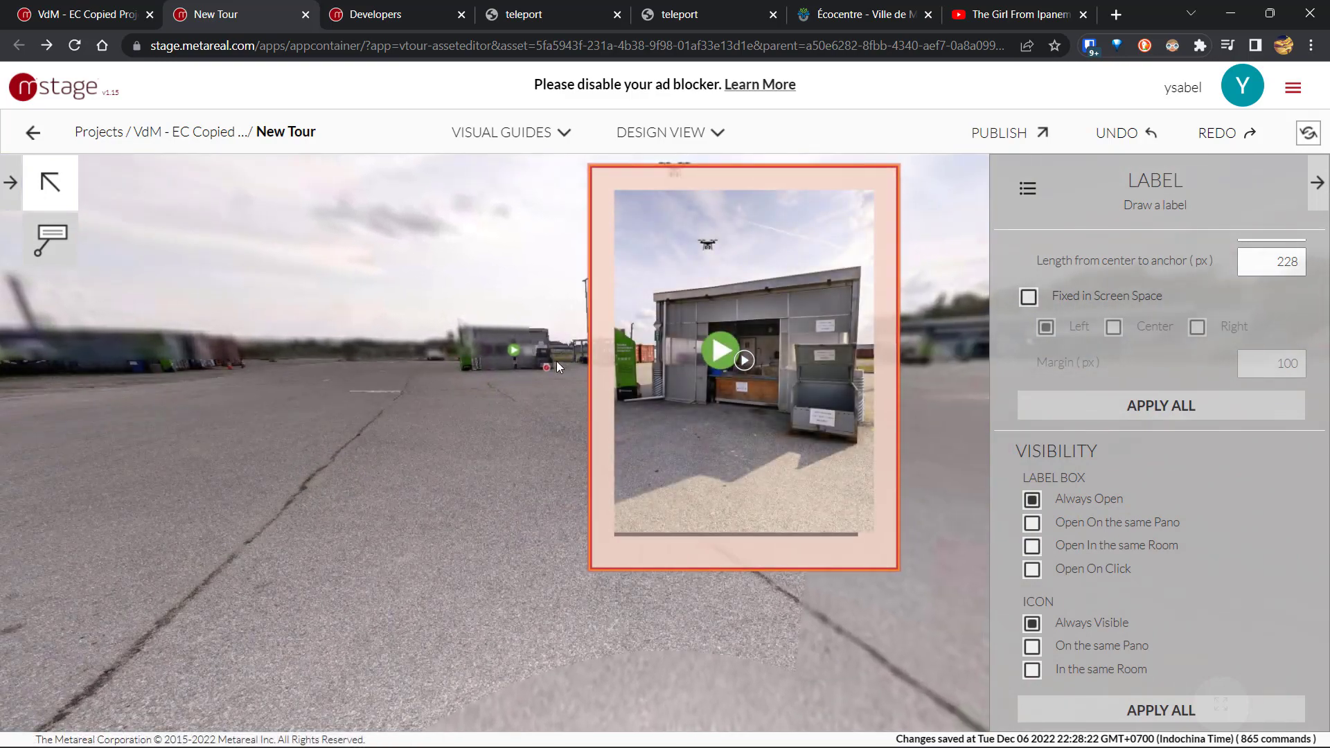
- Visit further viewpoints near the building to check where the label appears
left_click(181, 480)
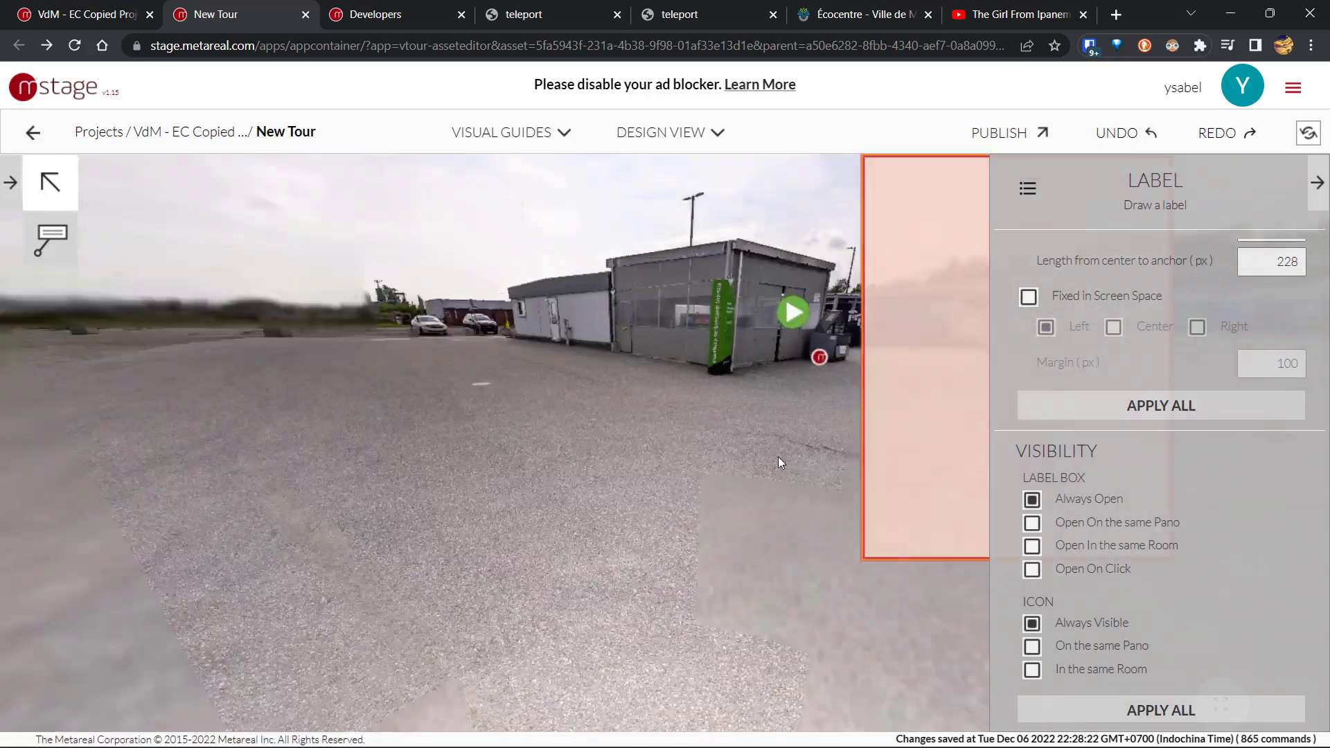
mouse_move(778, 455)
left_mouse_down()
mouse_move(392, 609)
mouse_move(690, 491)
left_mouse_up()
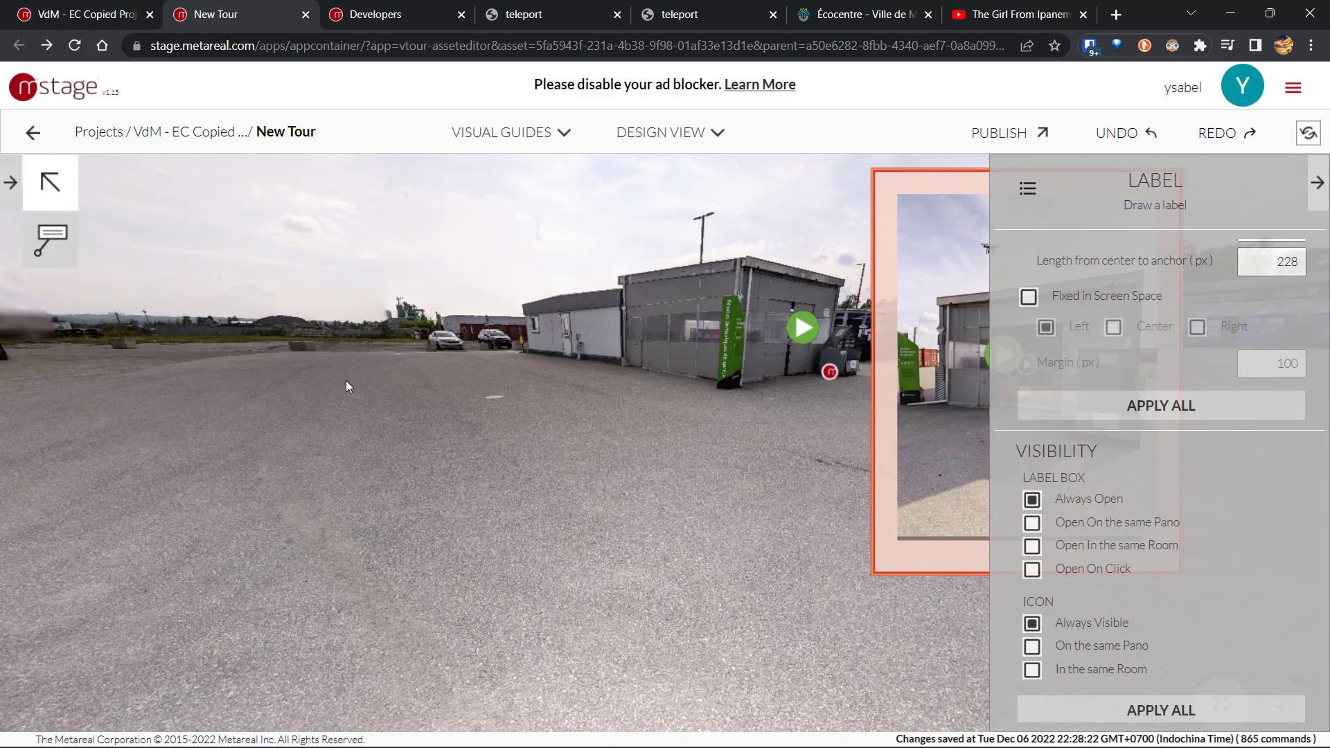
left_click(346, 381)
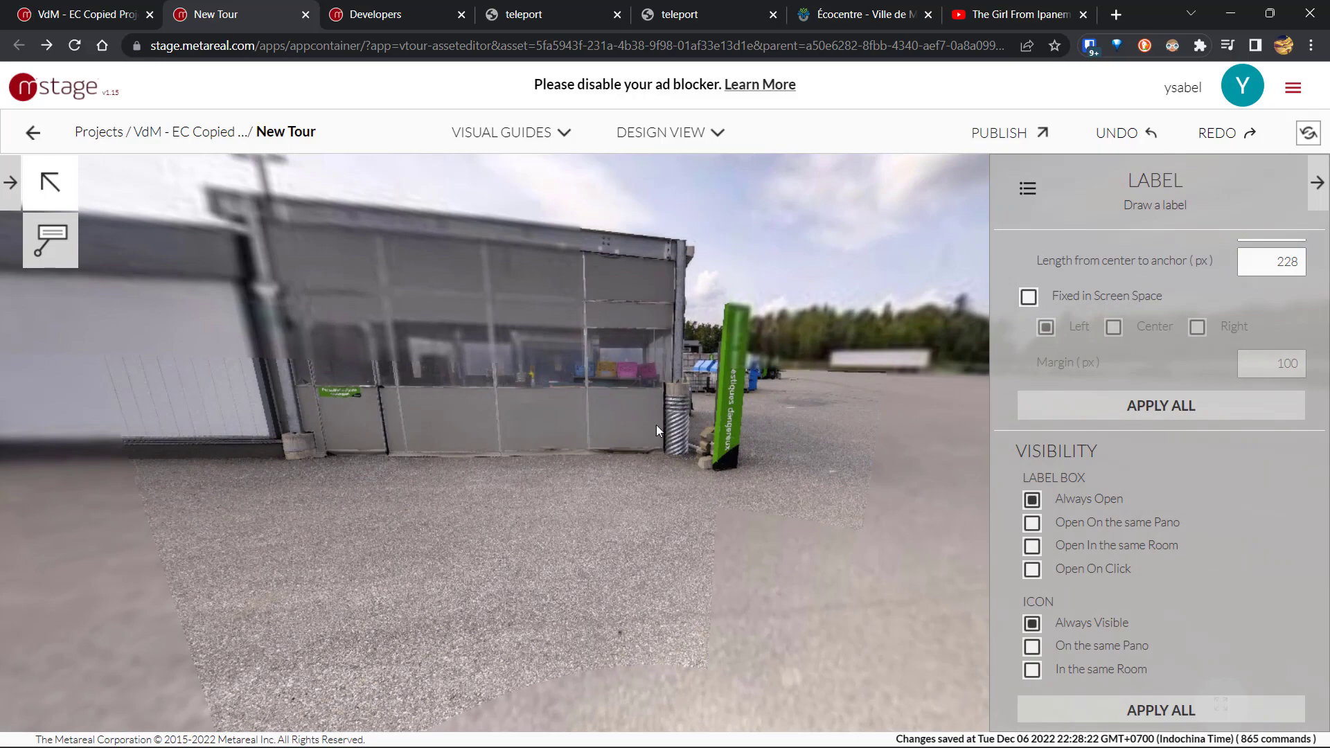
left_click(844, 379)
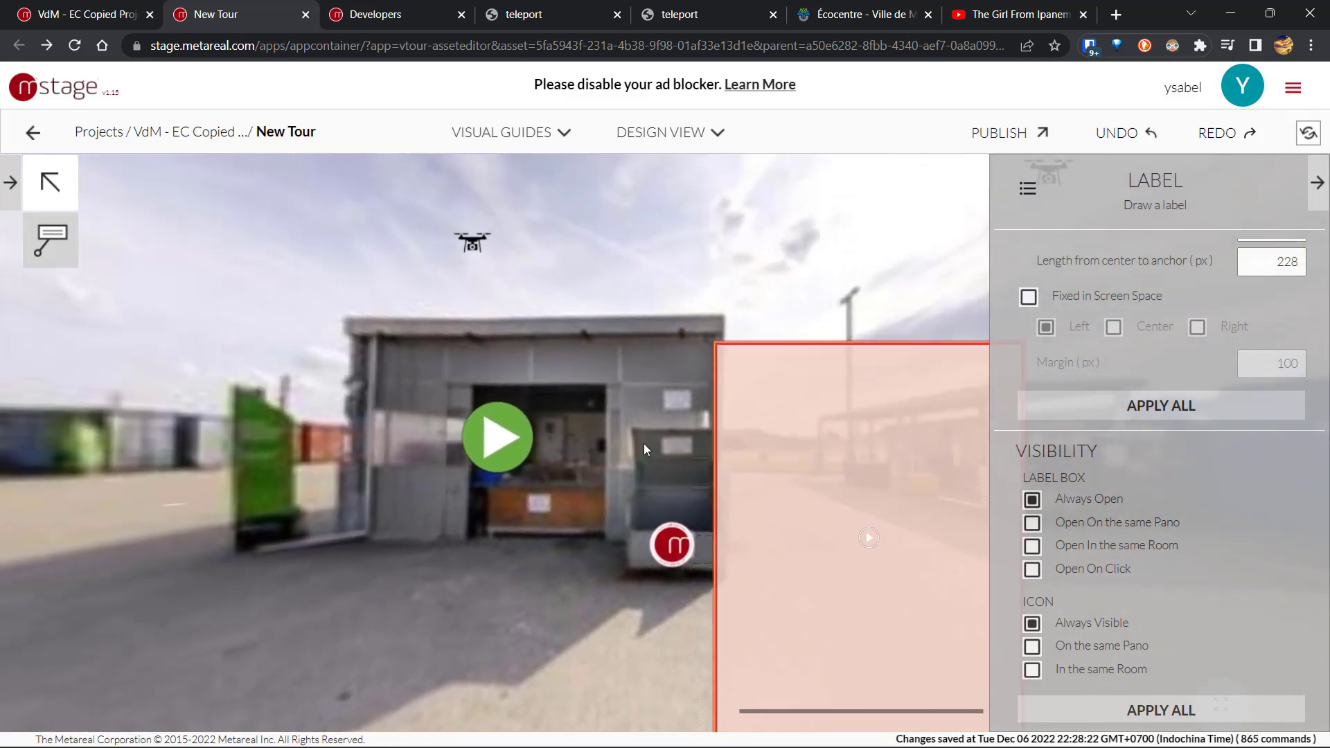
left_click_drag(644, 447, 522, 301)
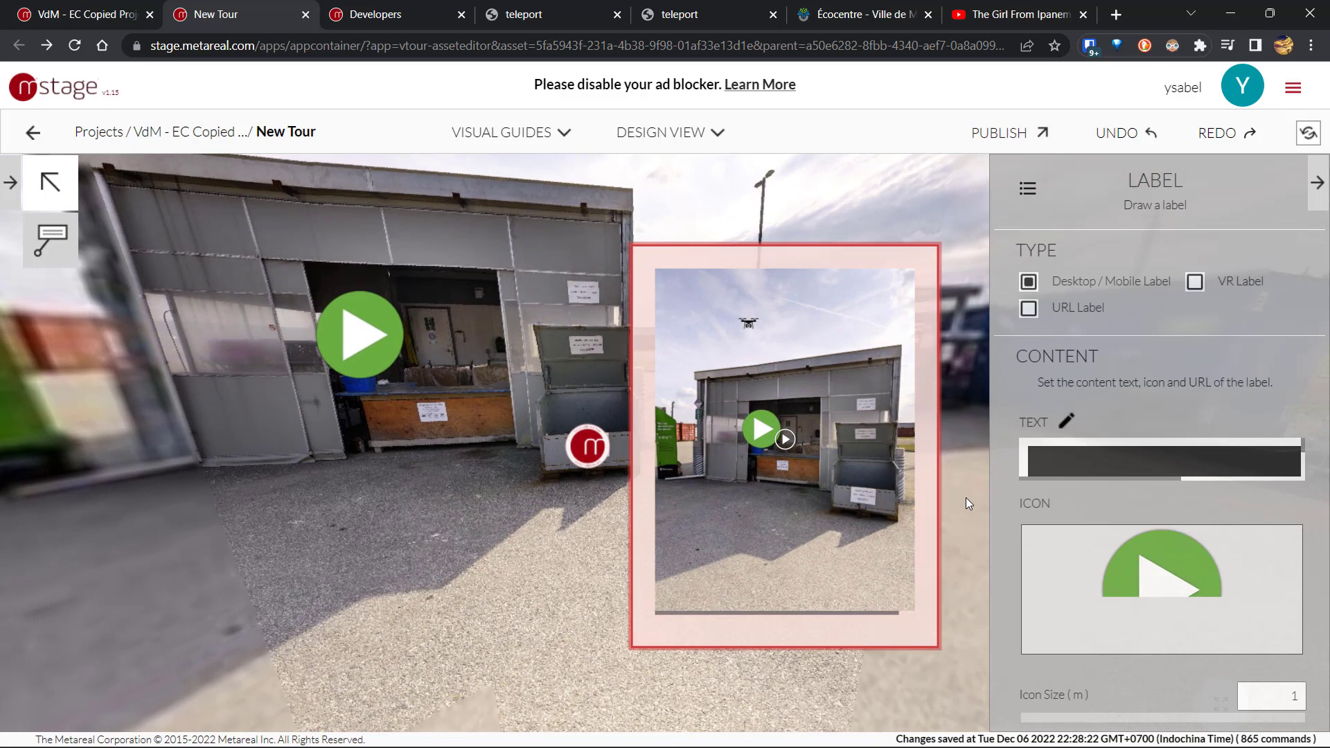
- Set the m-logo tour label's box to open only on click
left_click(586, 449)
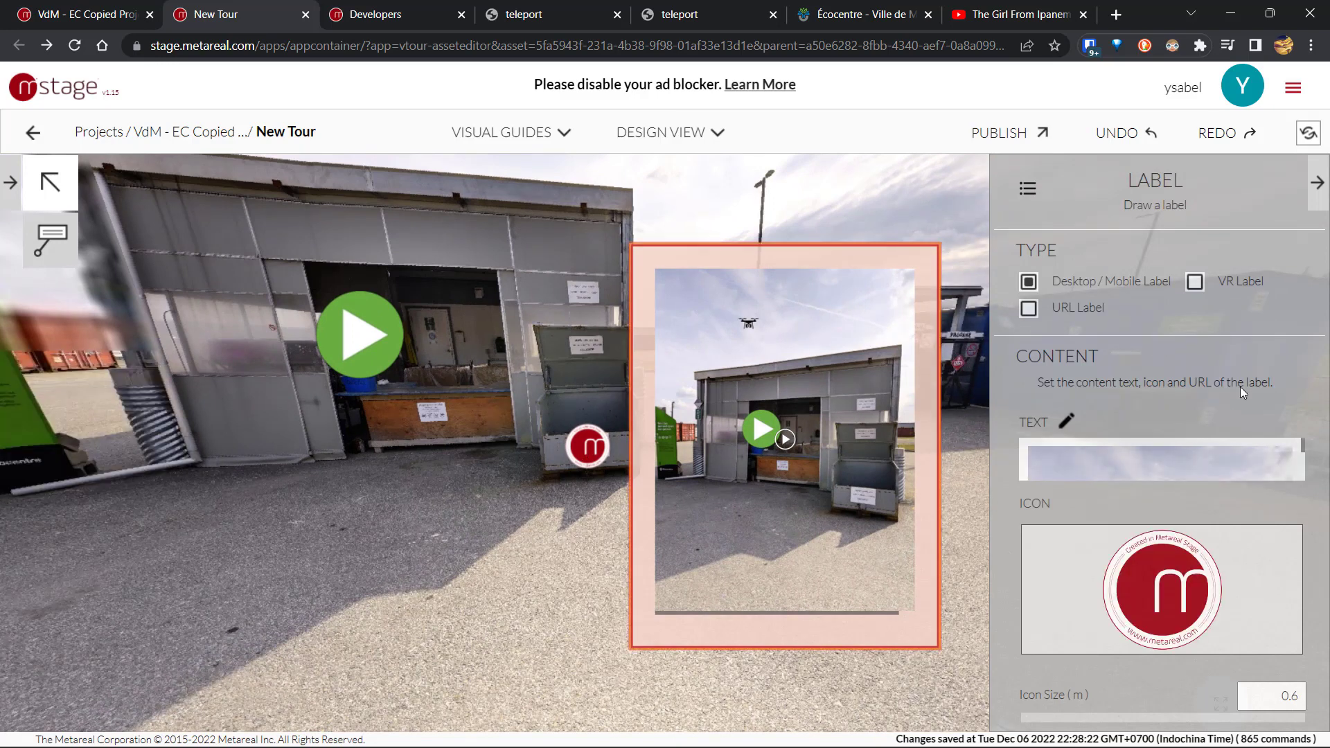
scroll(1239, 387, "down", 5)
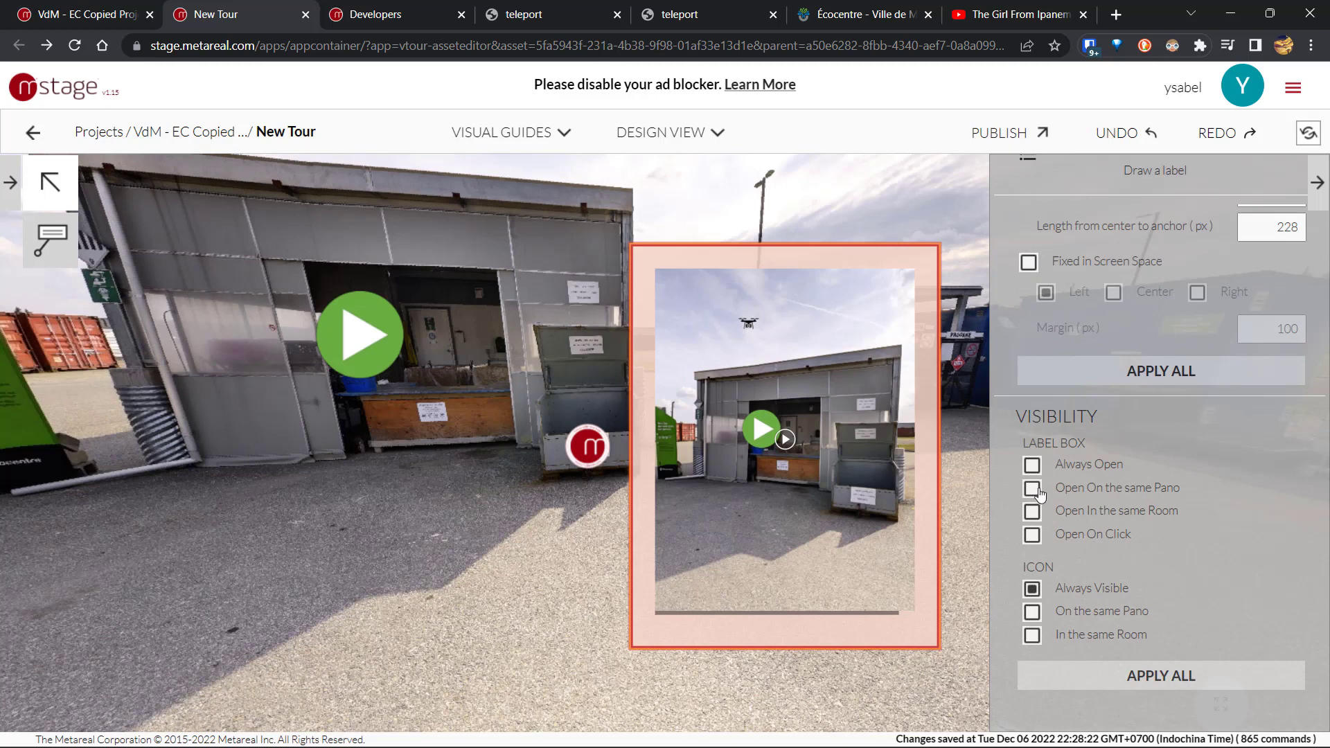
left_click(1031, 534)
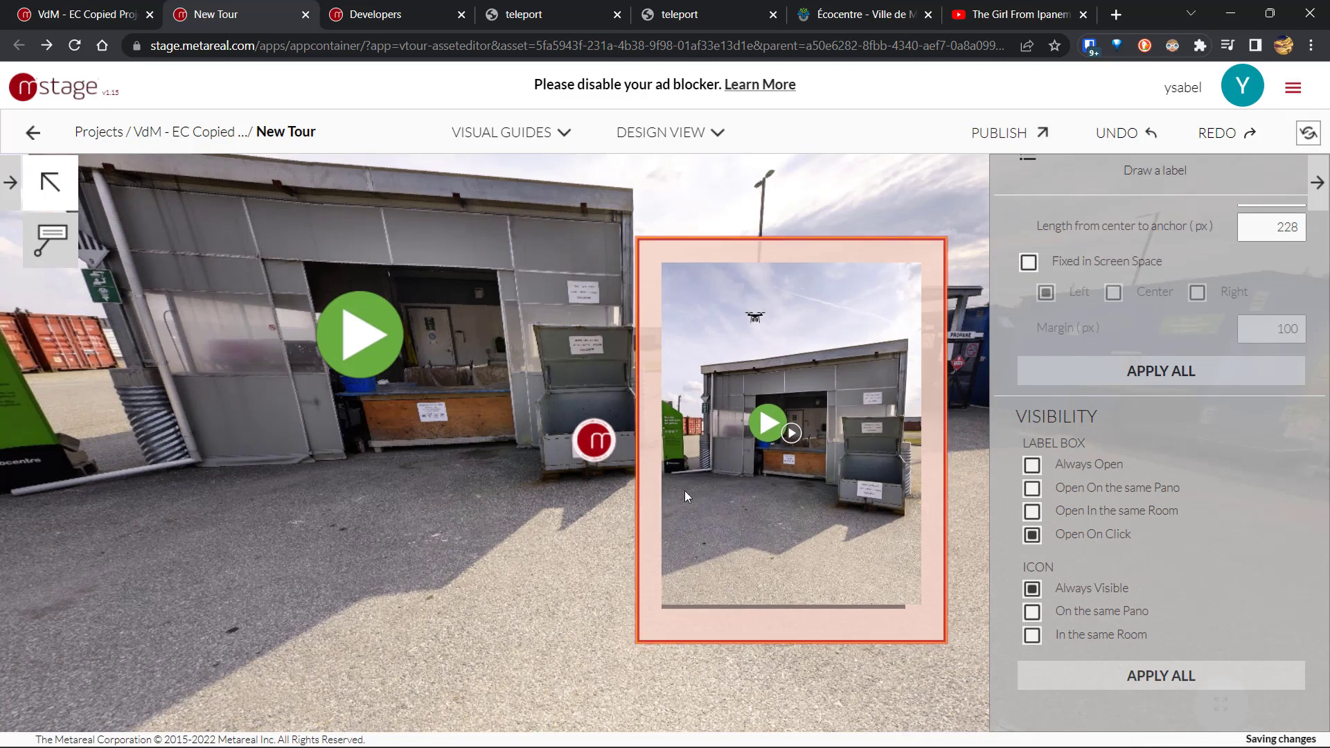
left_click_drag(246, 547, 634, 442)
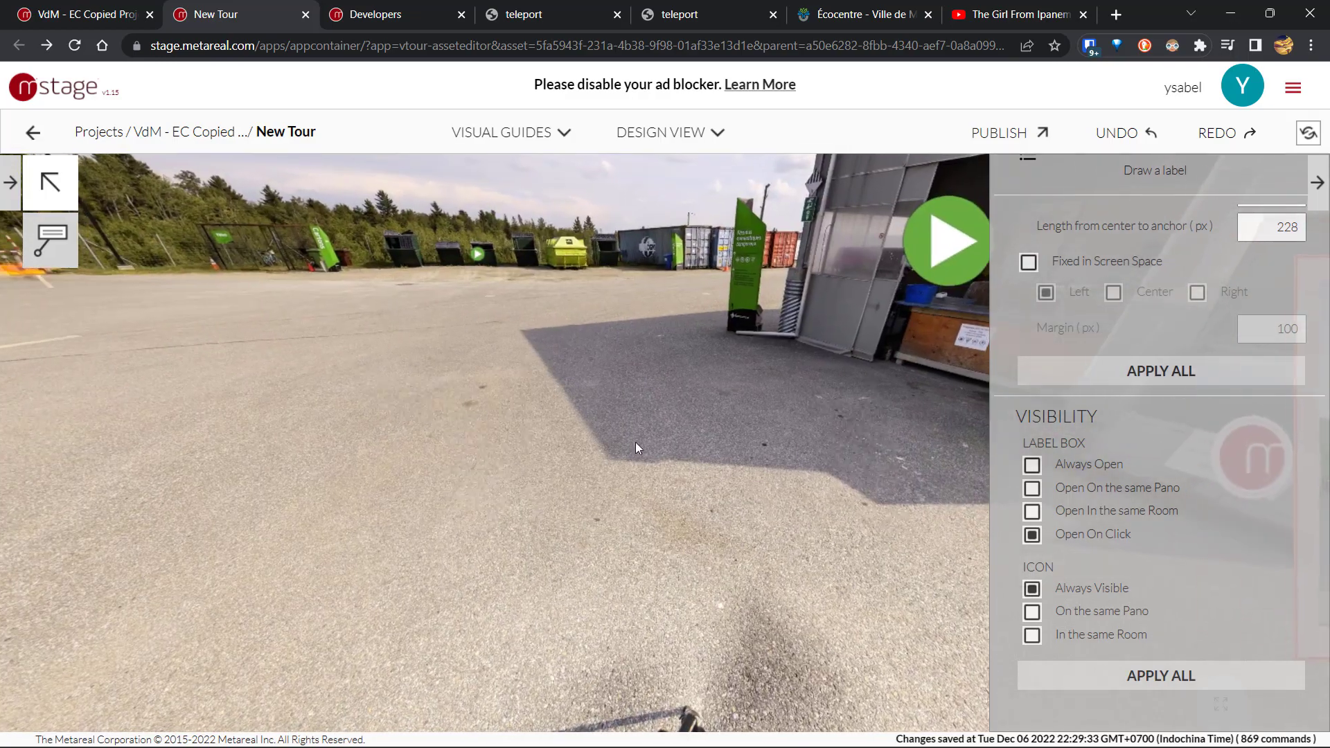
mouse_move(290, 360)
left_mouse_down()
mouse_move(572, 344)
mouse_move(485, 406)
mouse_move(604, 422)
mouse_move(788, 354)
mouse_move(912, 404)
mouse_move(372, 464)
mouse_move(982, 409)
left_mouse_up()
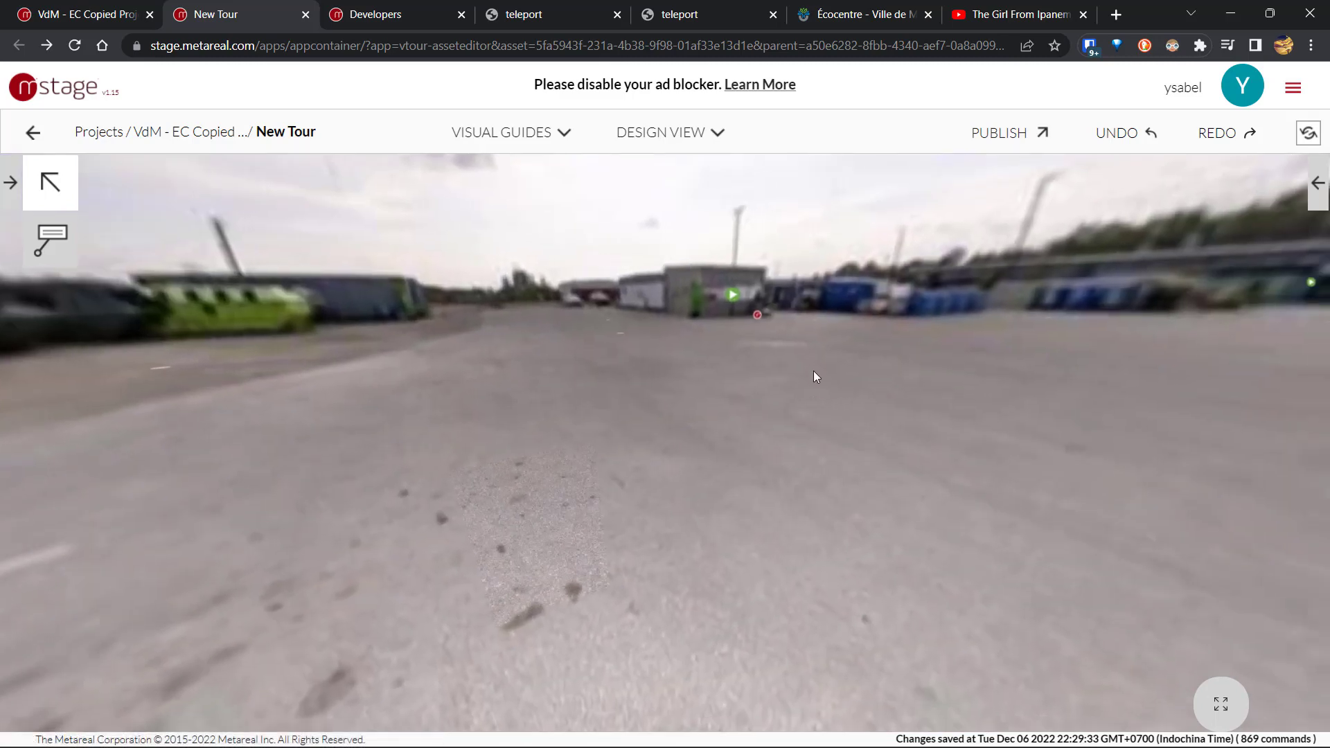
left_click(757, 313)
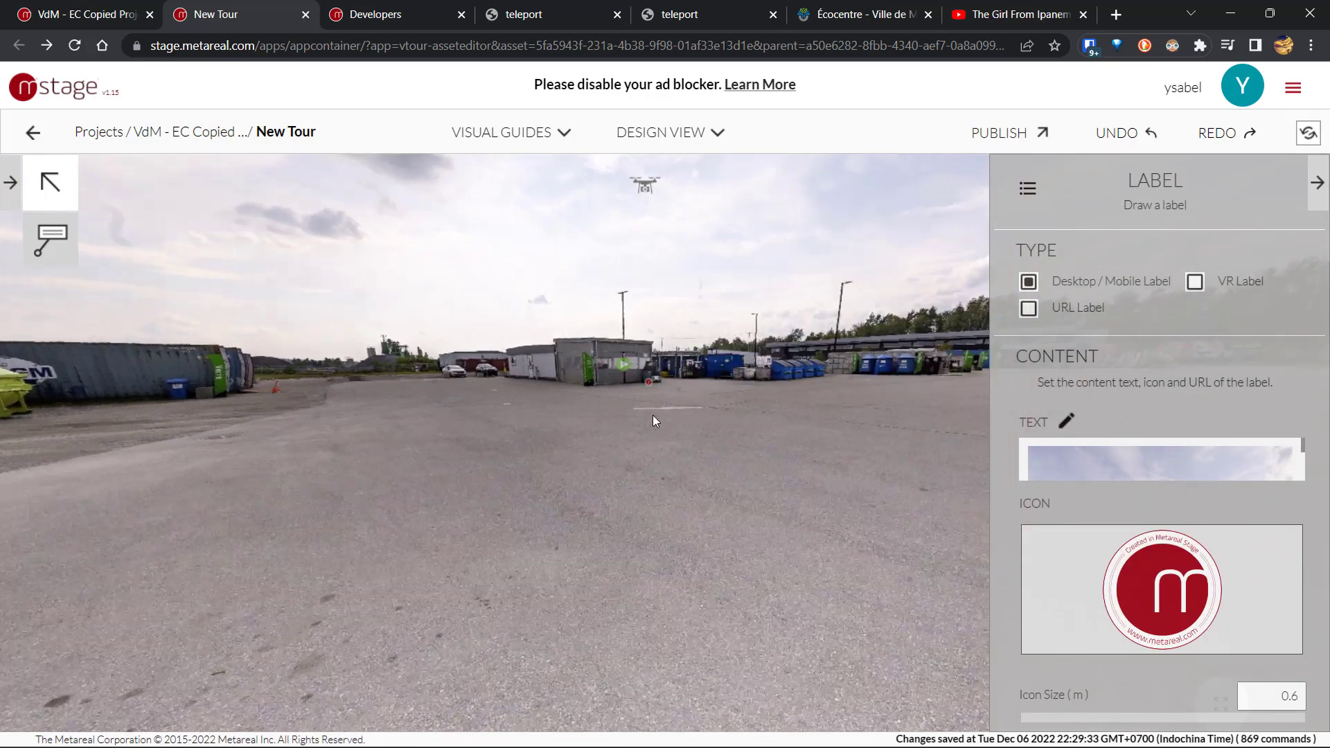
- At the grey building viewpoint, set the bin label to open in the same room
left_click(652, 419)
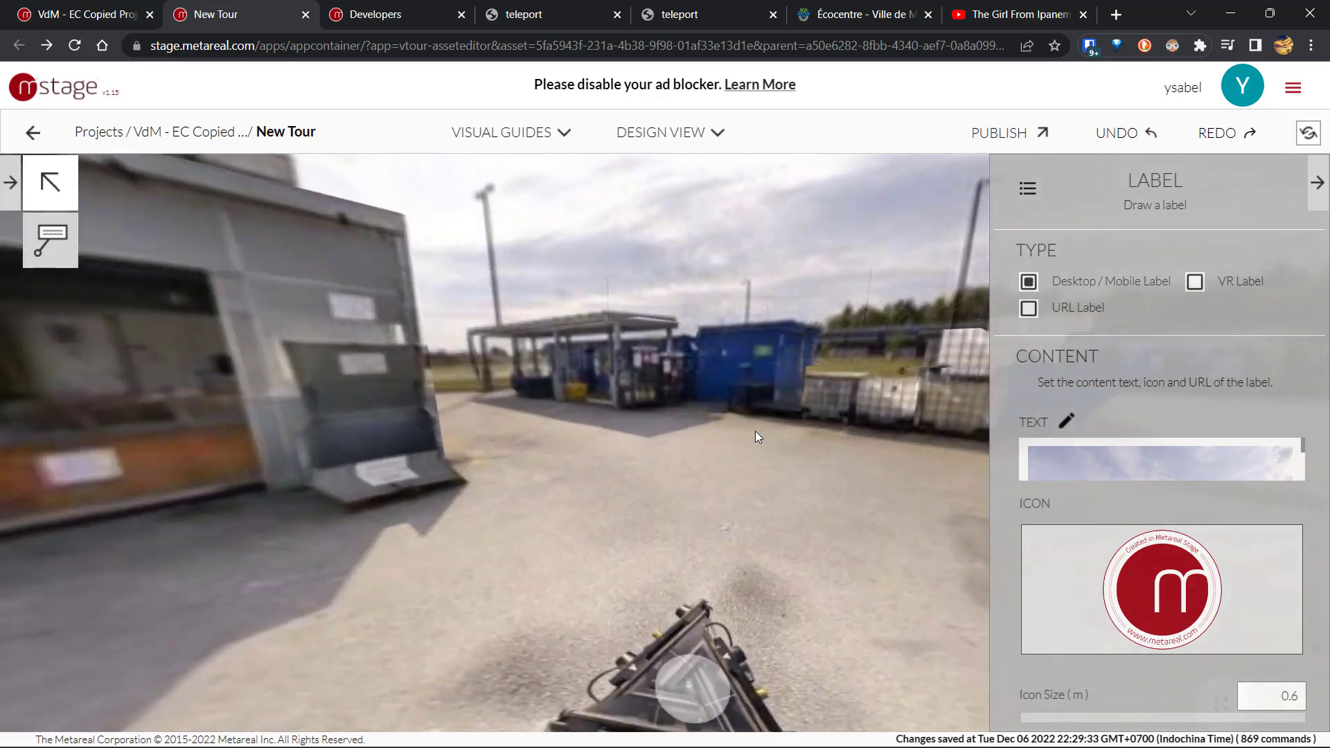
left_click(434, 464)
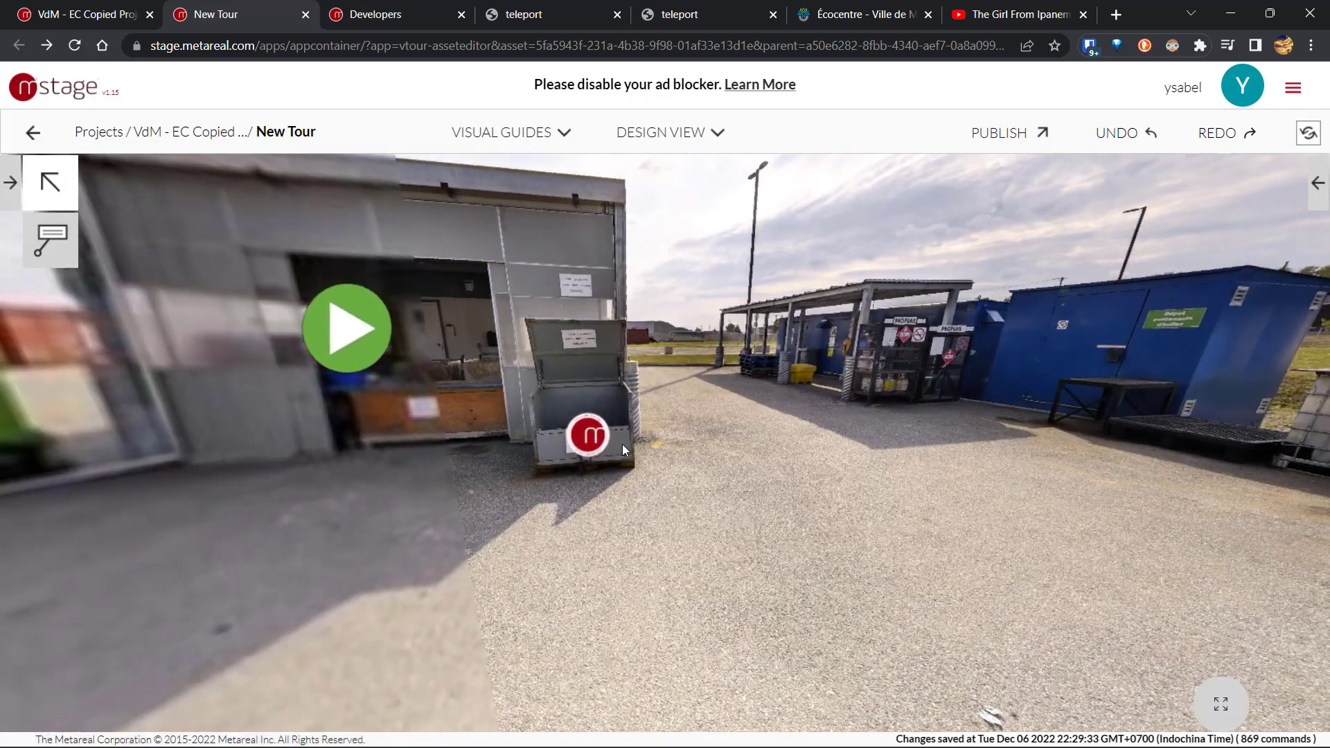
left_click(615, 435)
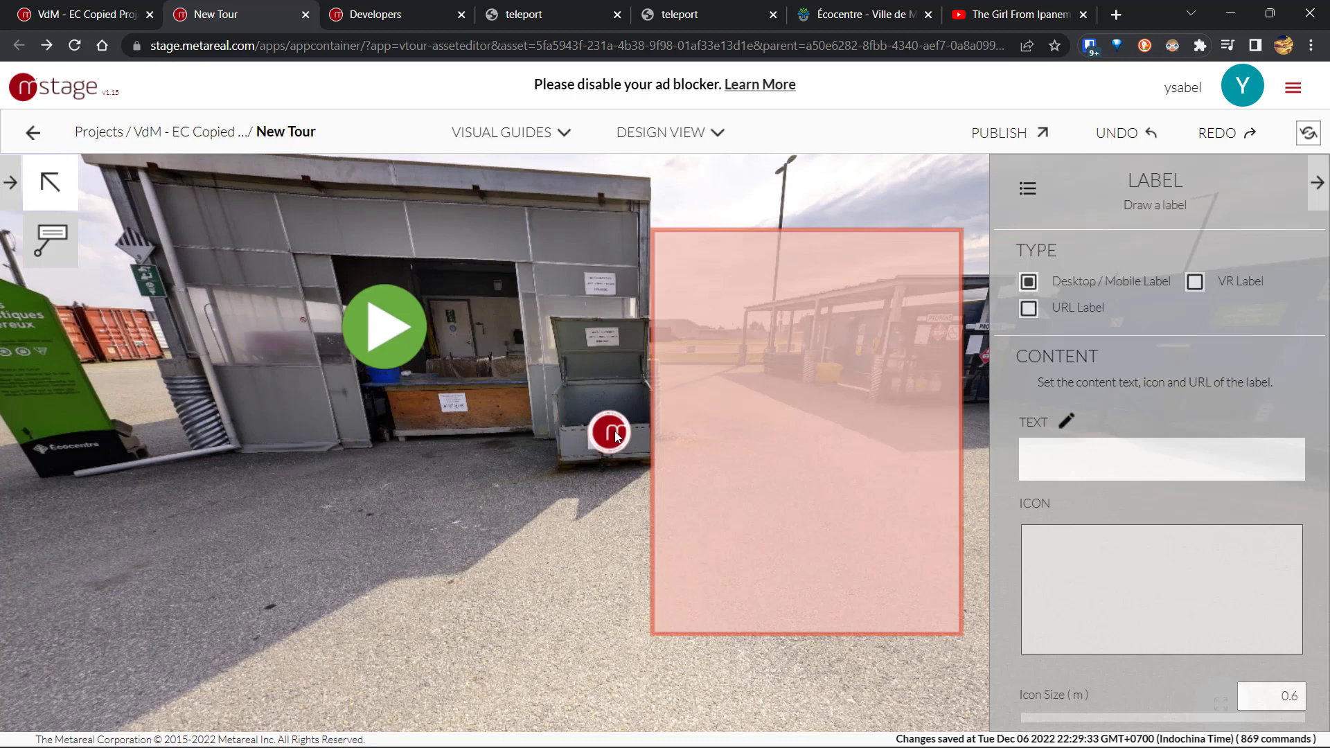
scroll(1270, 508, "down", 5)
scroll(1270, 508, "down", 5)
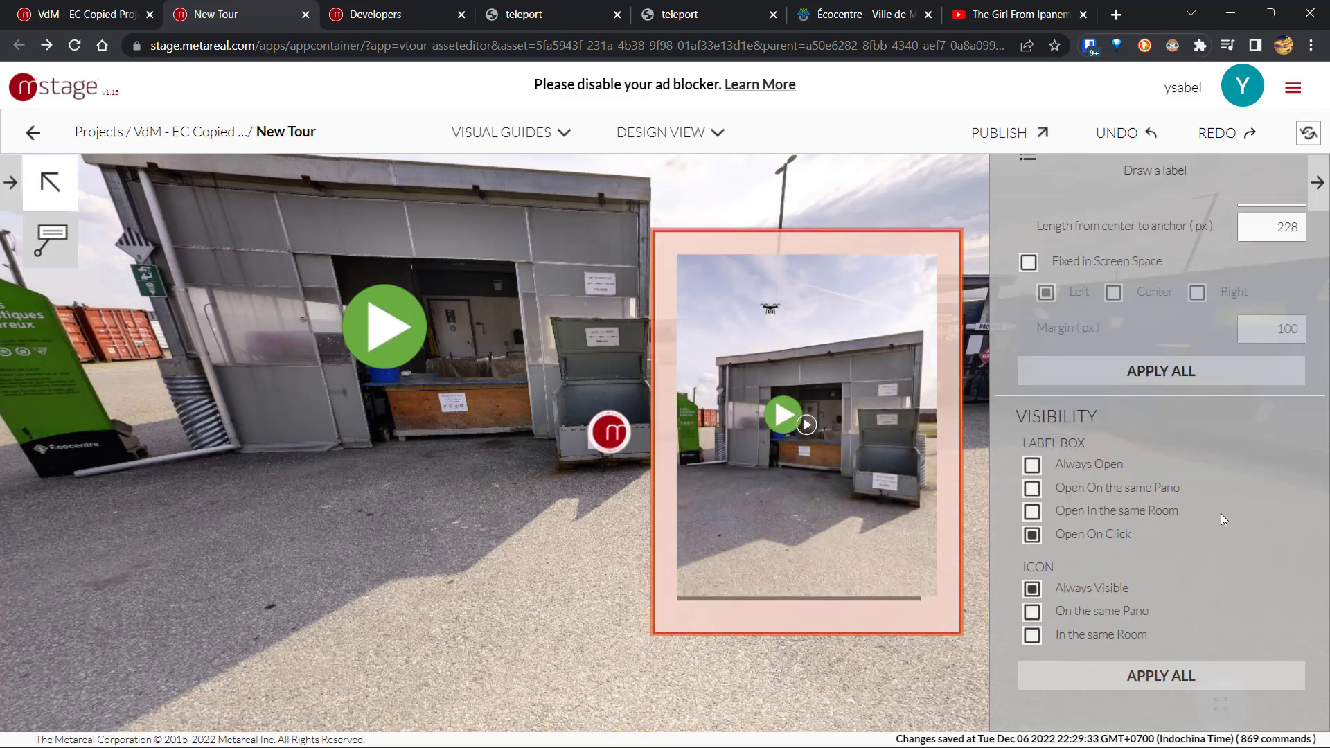
left_click(1034, 489)
left_click(1032, 519)
- Pin the label box to the screen's left and keep it opening only on click
scroll(1087, 496, "up", 1)
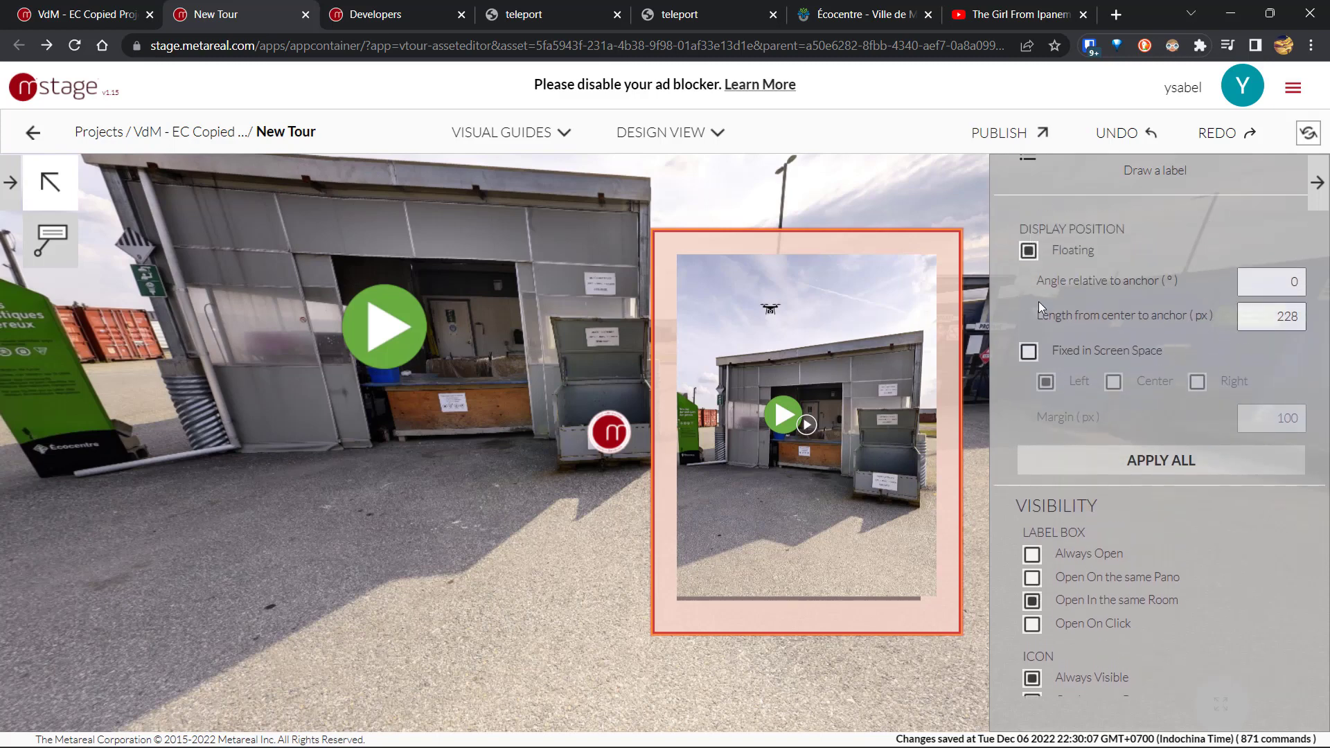
left_click(1029, 351)
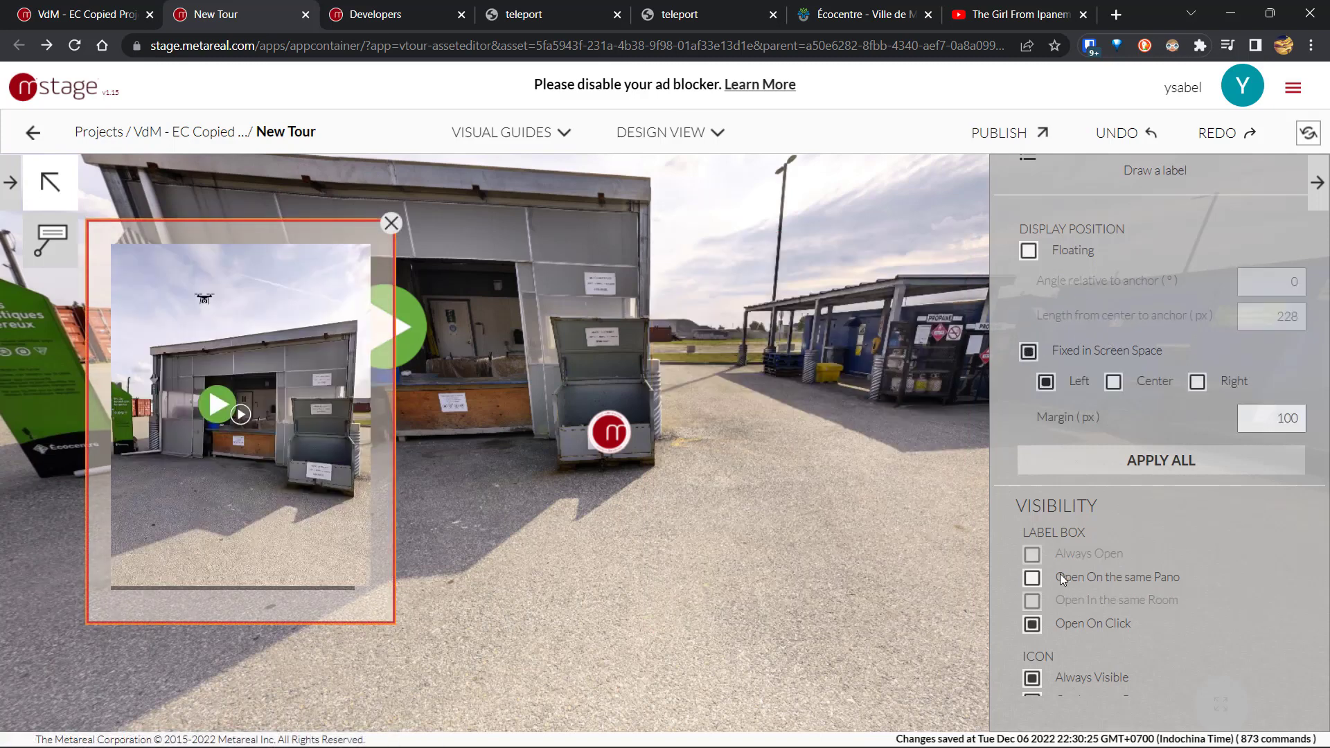
left_click(1032, 577)
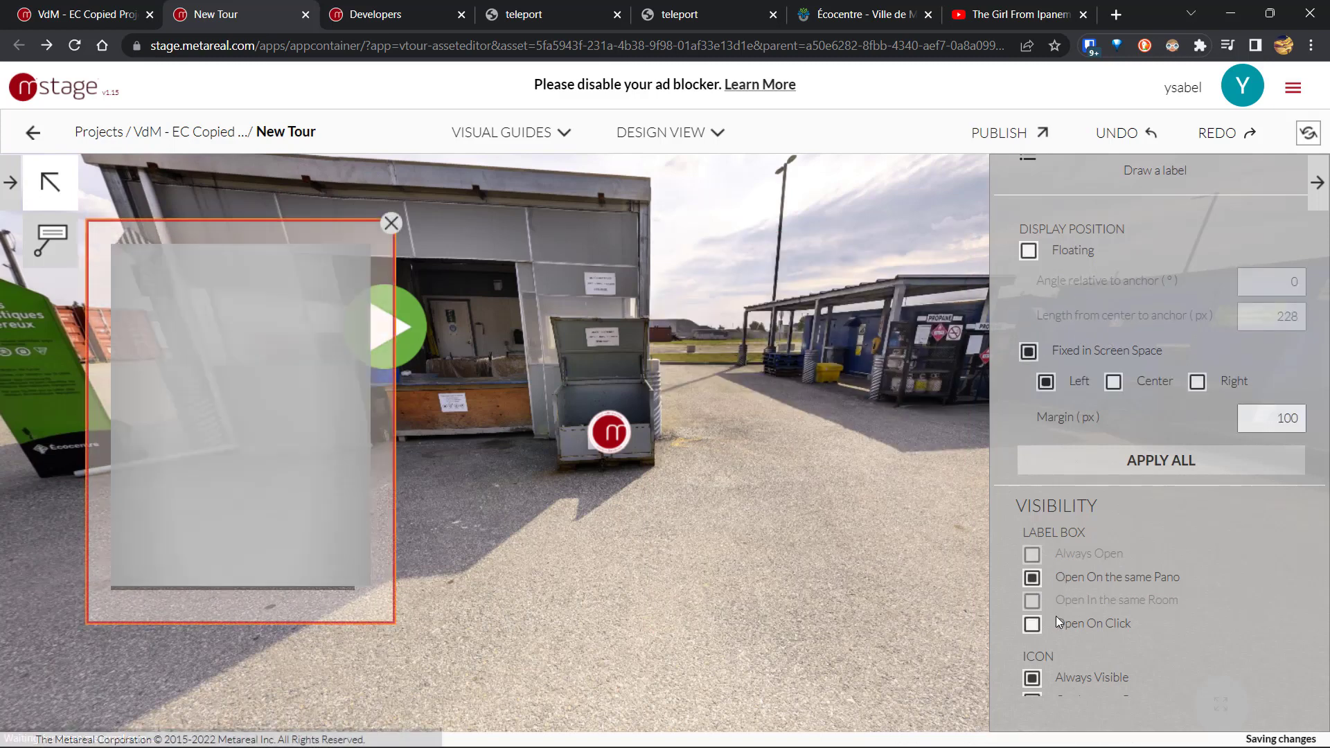
left_click(1031, 626)
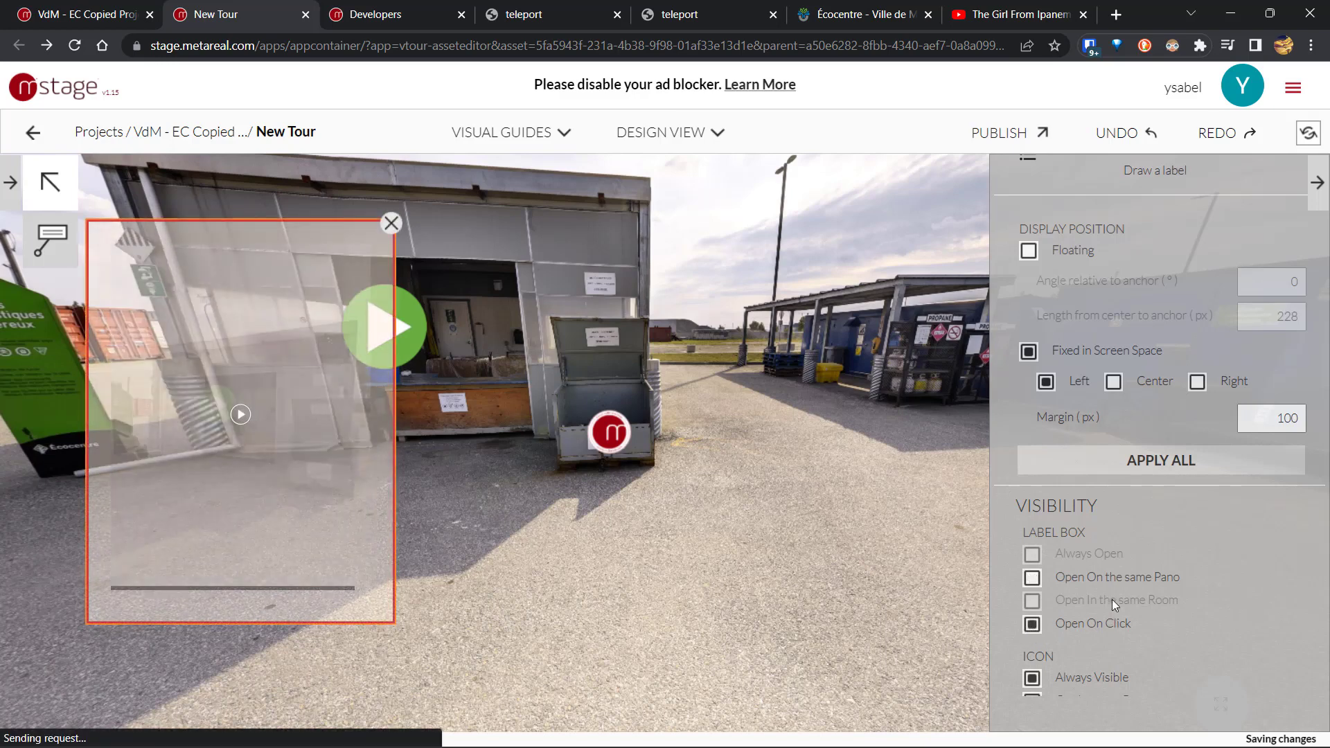
scroll(1111, 599, "down", 1)
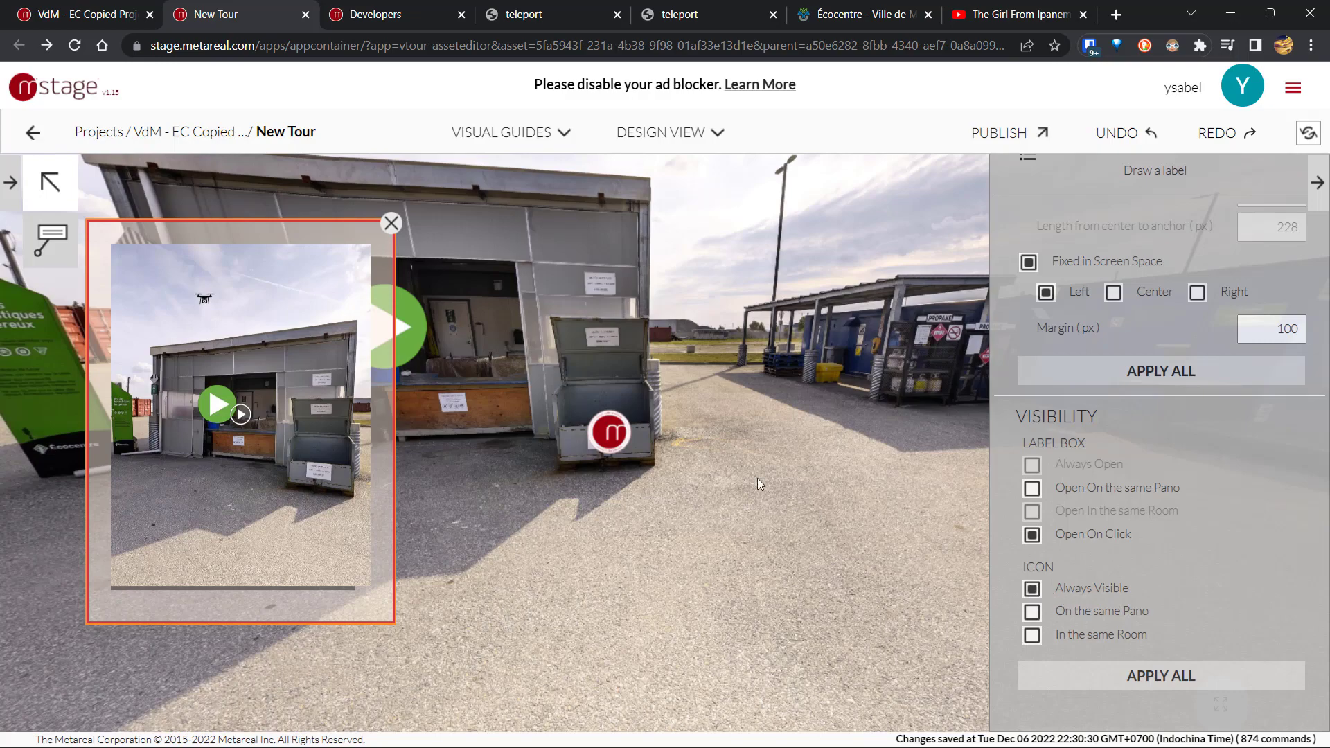
- Move through several viewpoints back to the level view of the hut
left_click(745, 376)
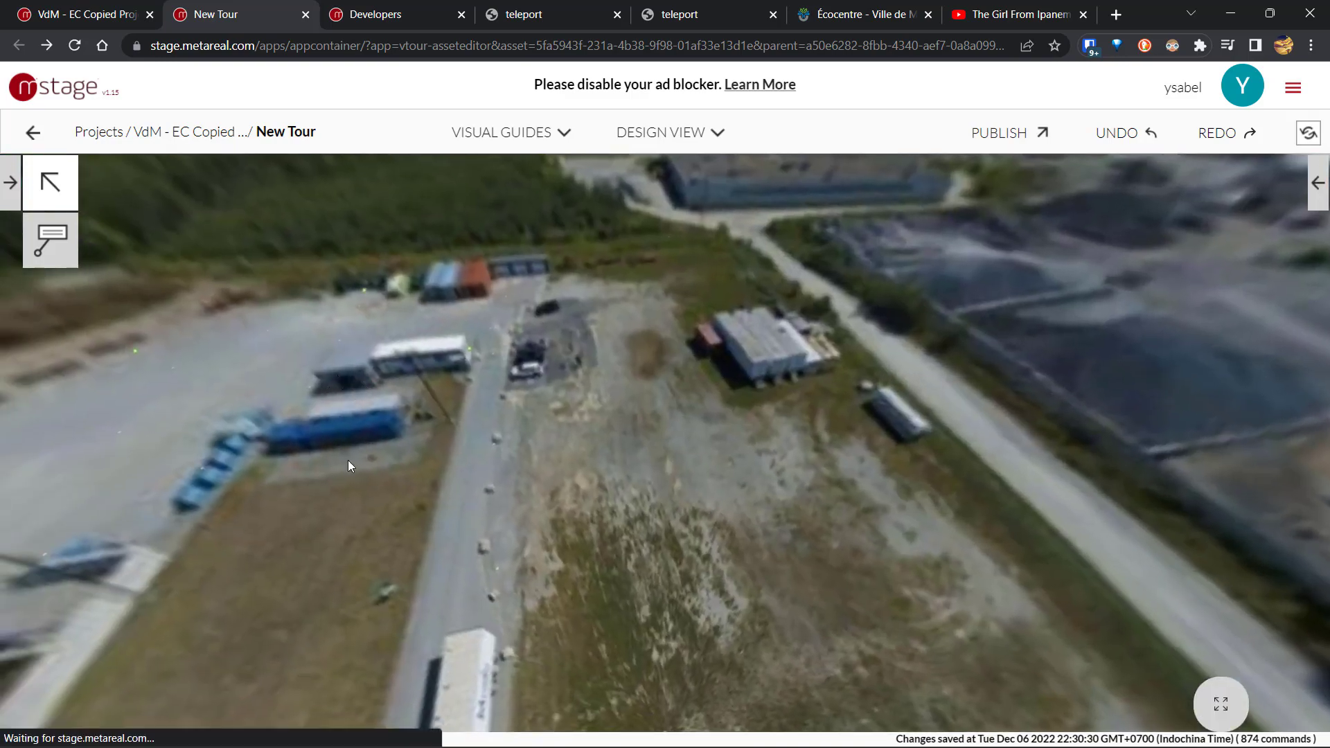
left_click(347, 460)
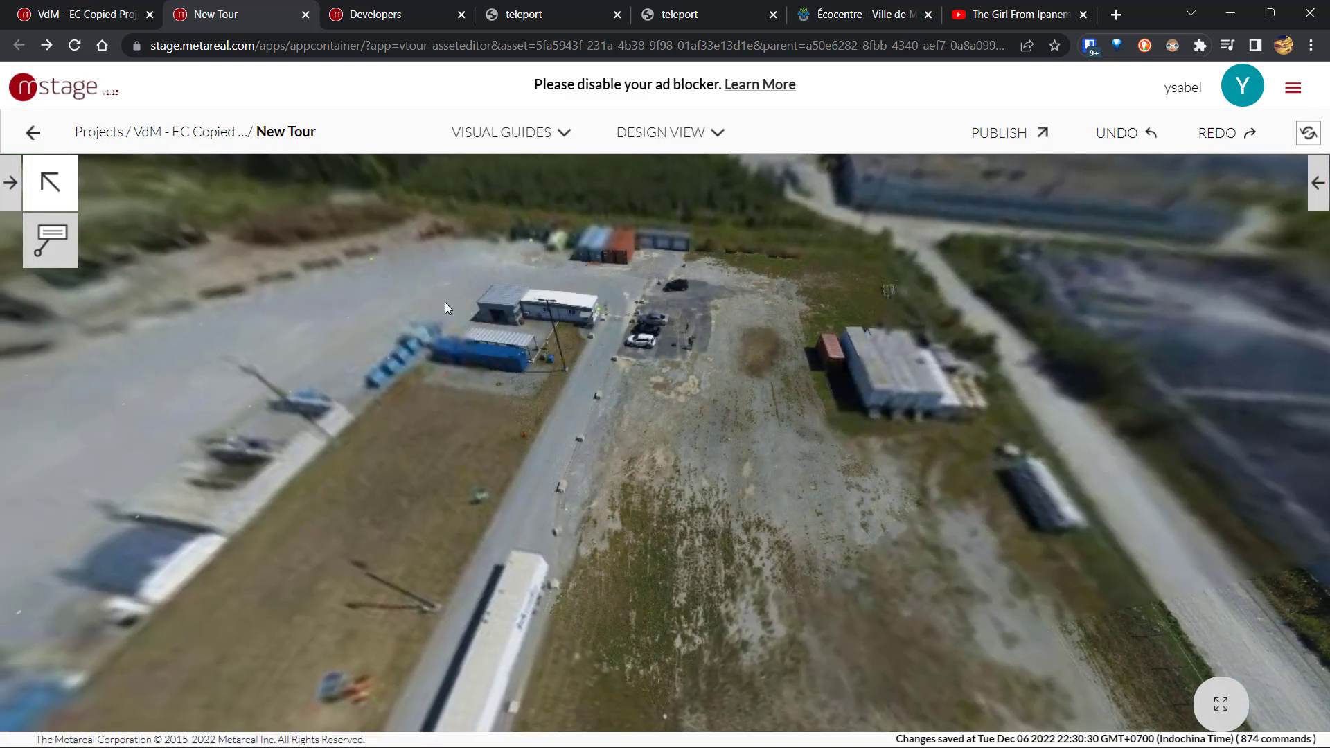
left_click(444, 302)
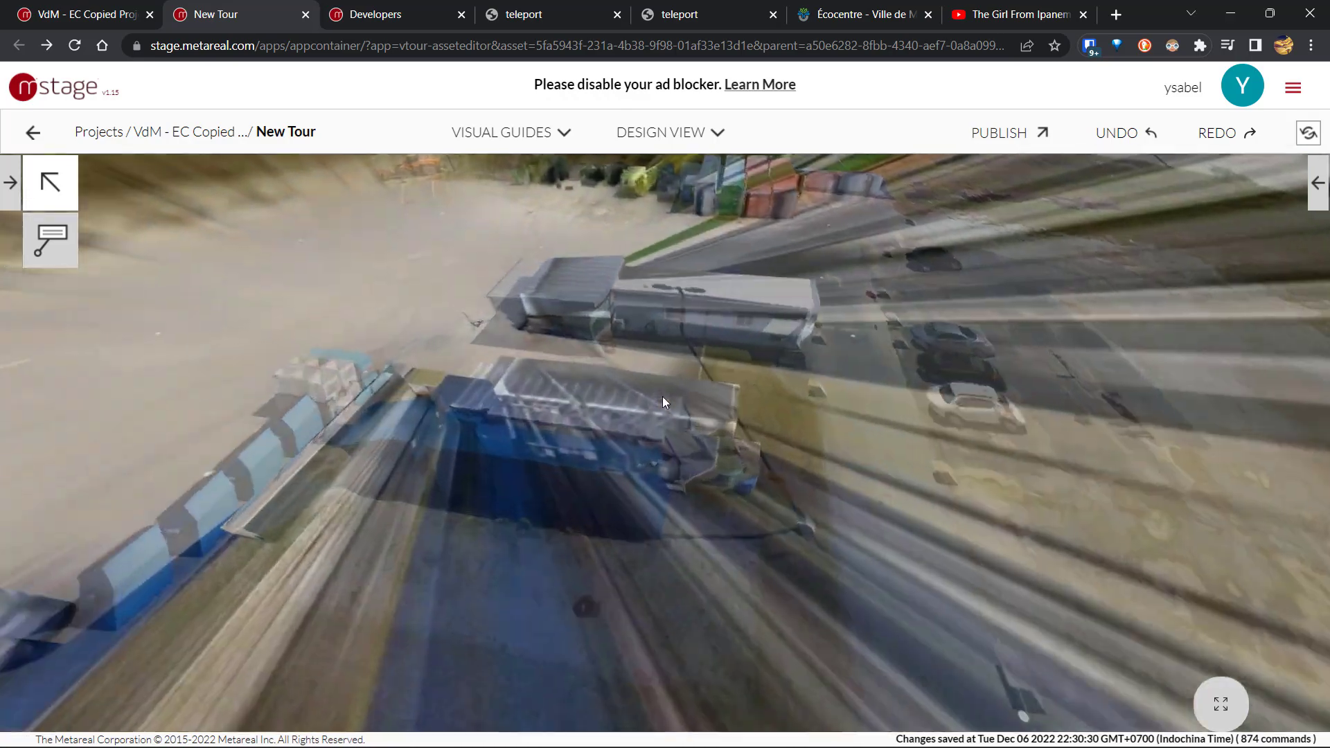
left_click(662, 396)
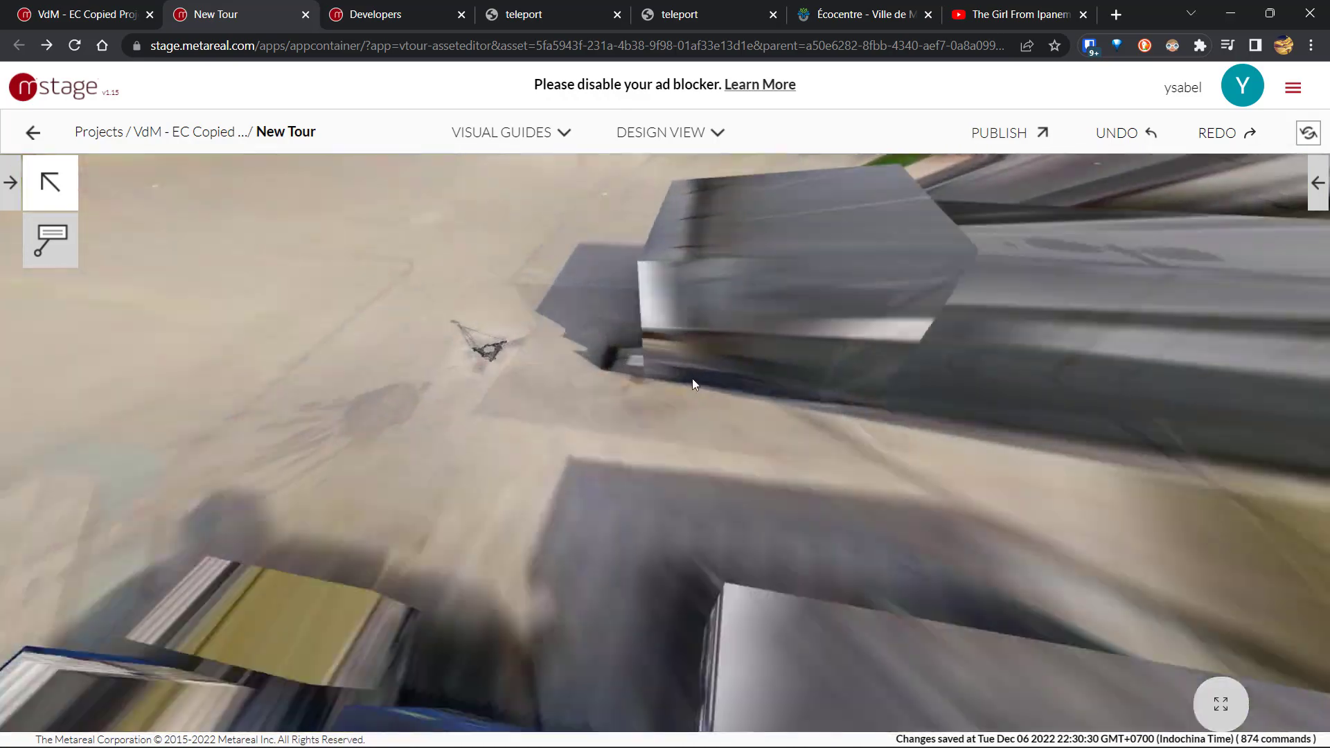
left_click(1085, 339)
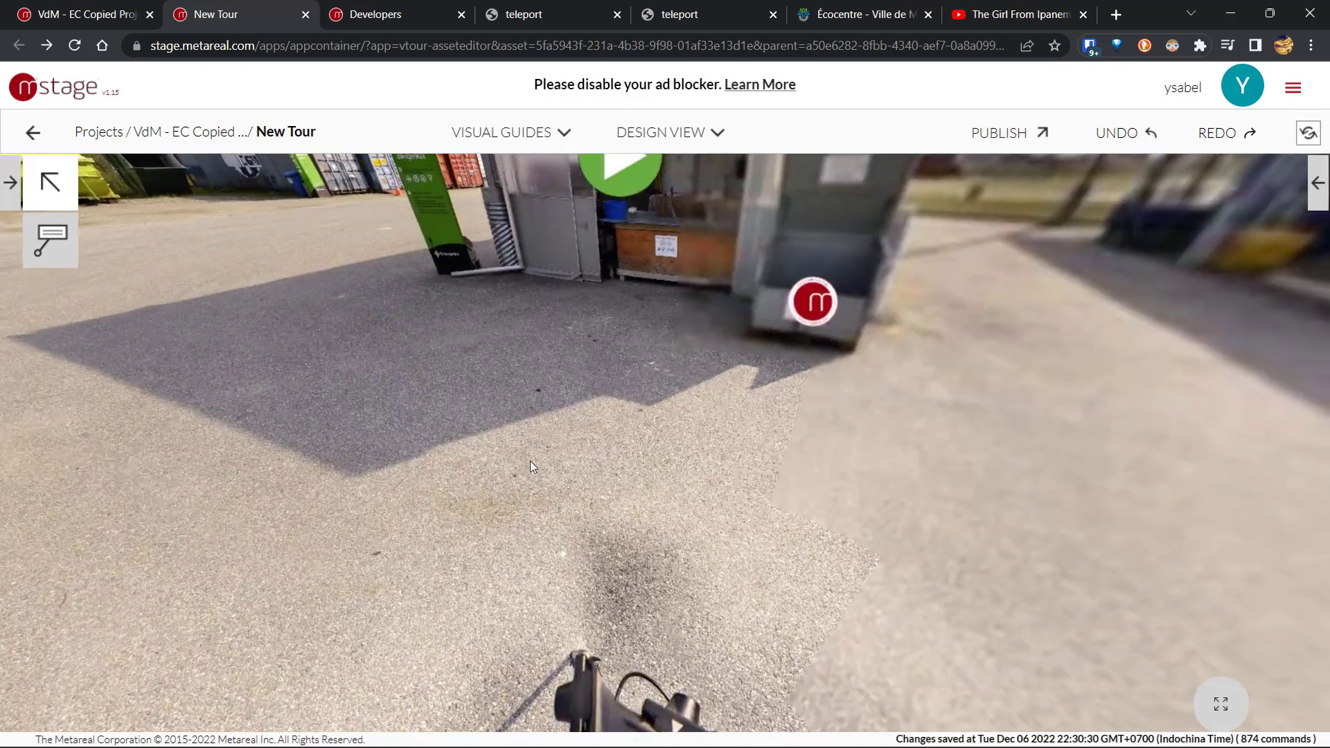
- Set the label's icon visibility to 'On the same Pano'
left_click(808, 324)
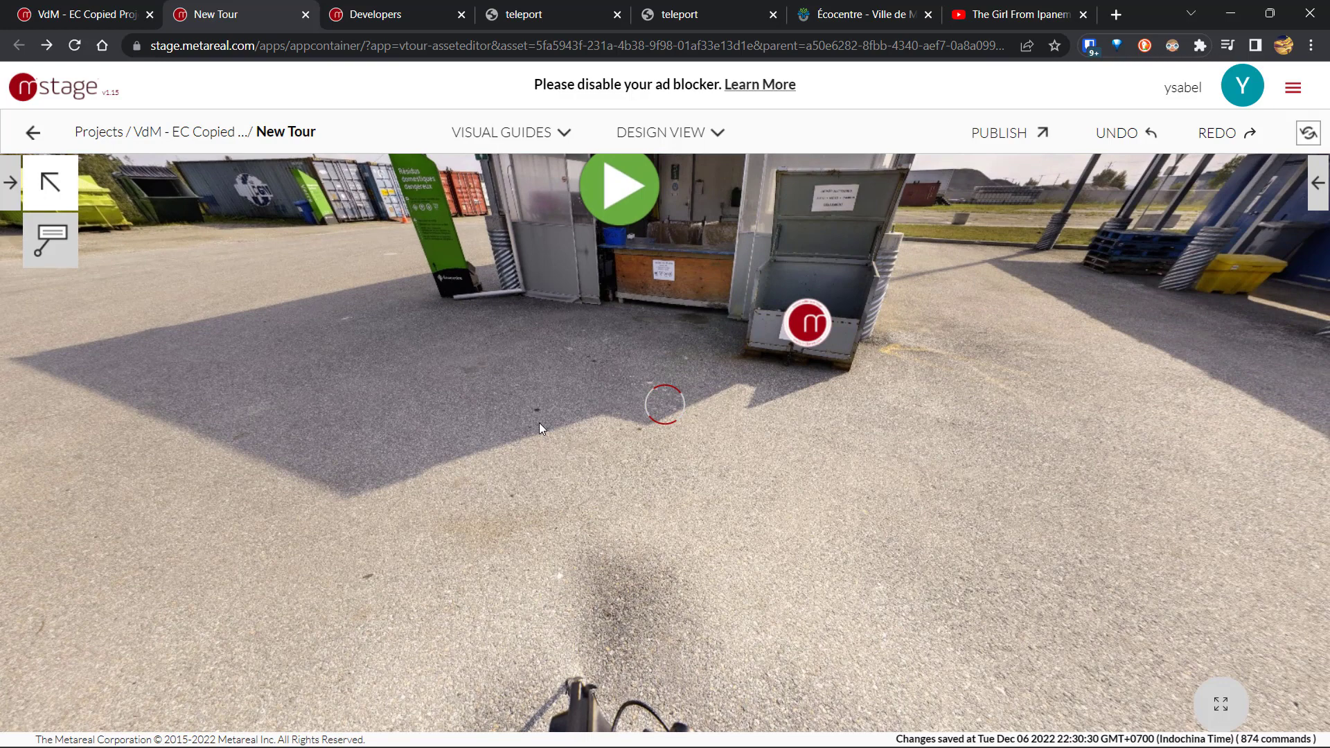
scroll(1081, 513, "down", 10)
scroll(1082, 516, "down", 1)
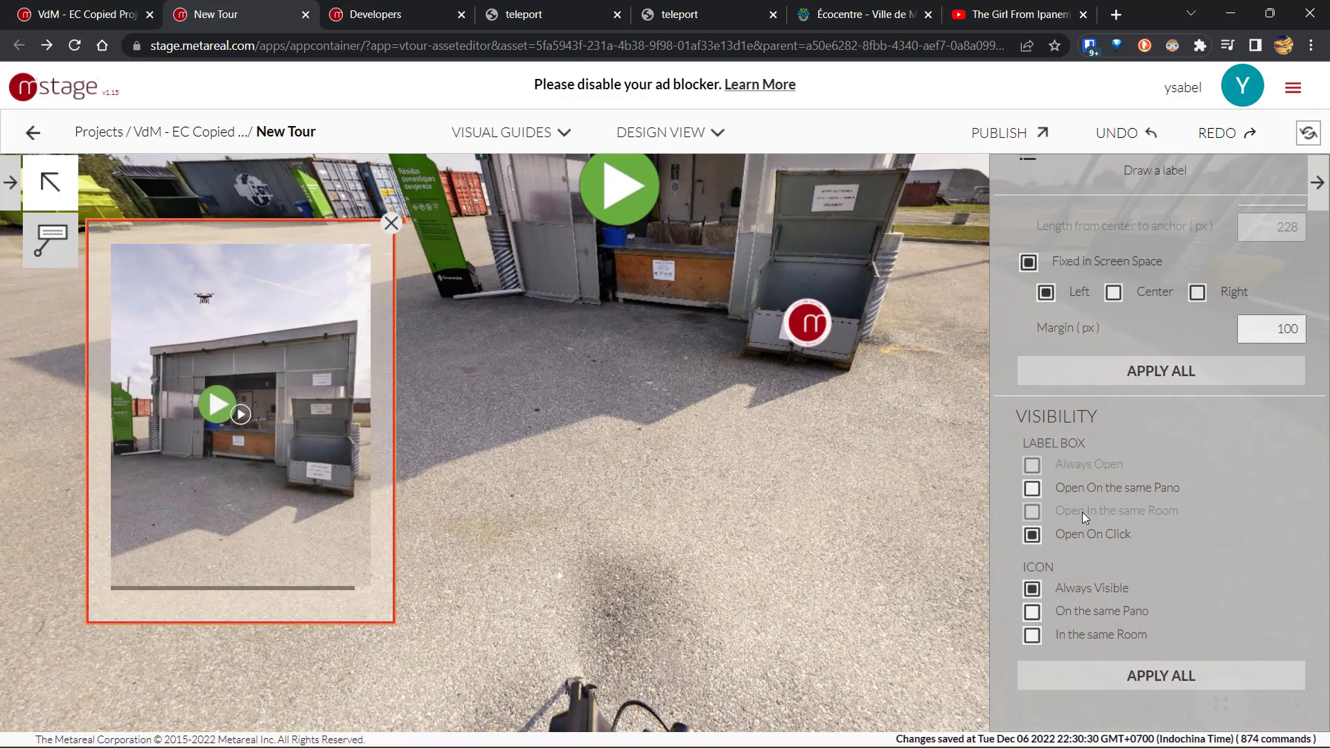
left_click_drag(756, 544, 677, 583)
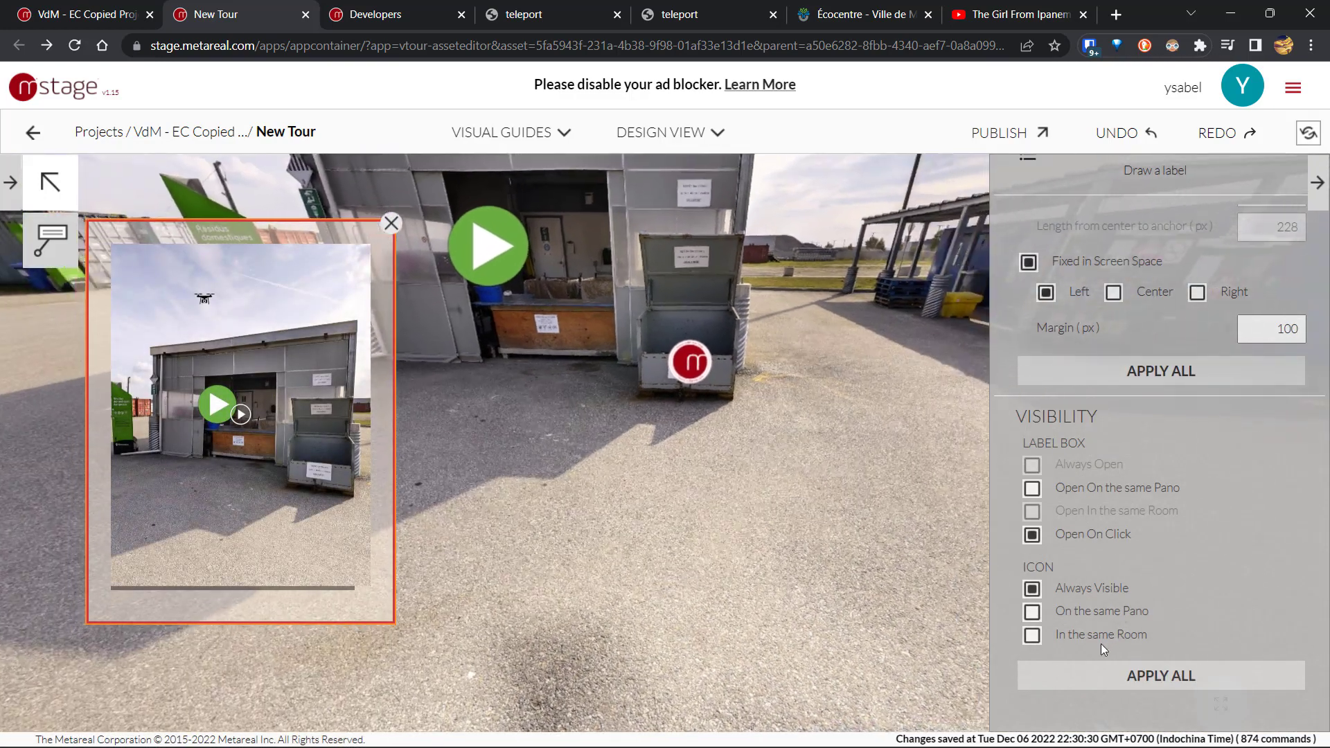
left_click(1032, 611)
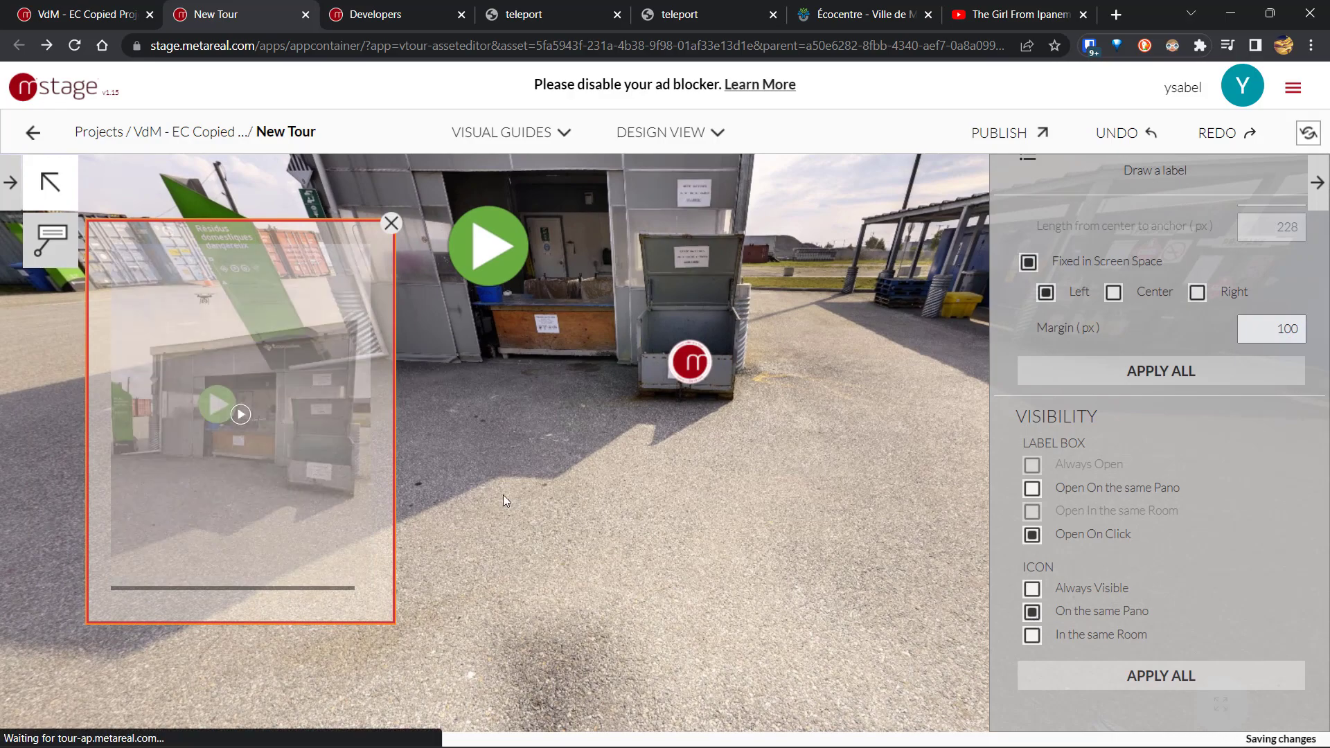
- Close the label settings and walk forward toward the grey building
left_click_drag(498, 486, 925, 414)
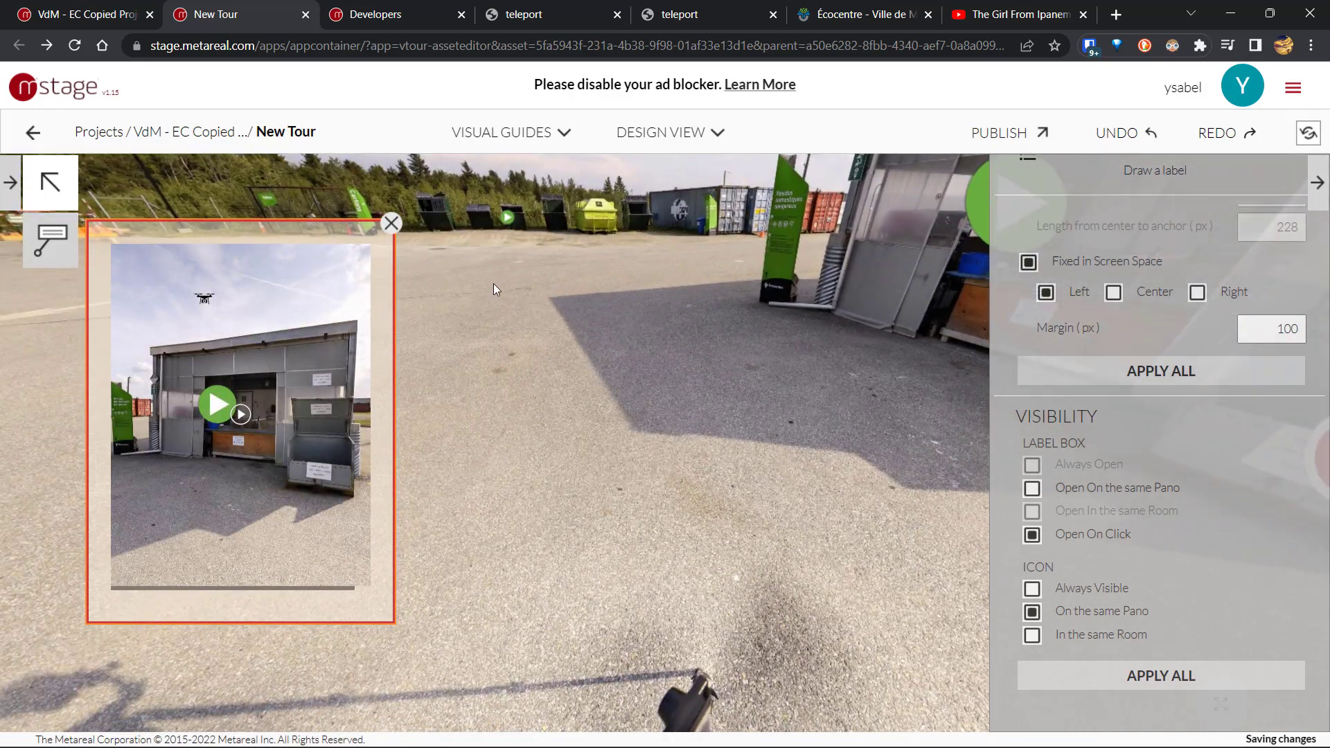
left_click_drag(494, 290, 725, 314)
left_click(660, 280)
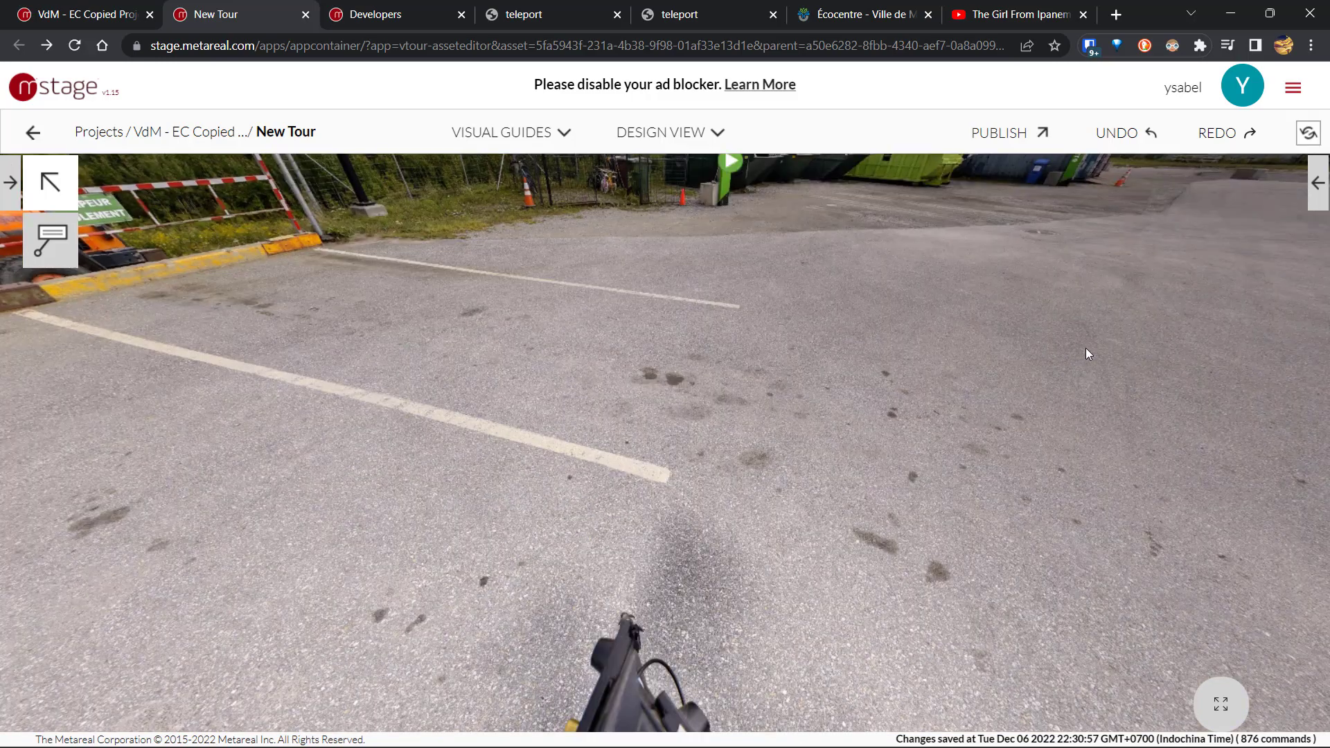
left_click_drag(1086, 347, 567, 453)
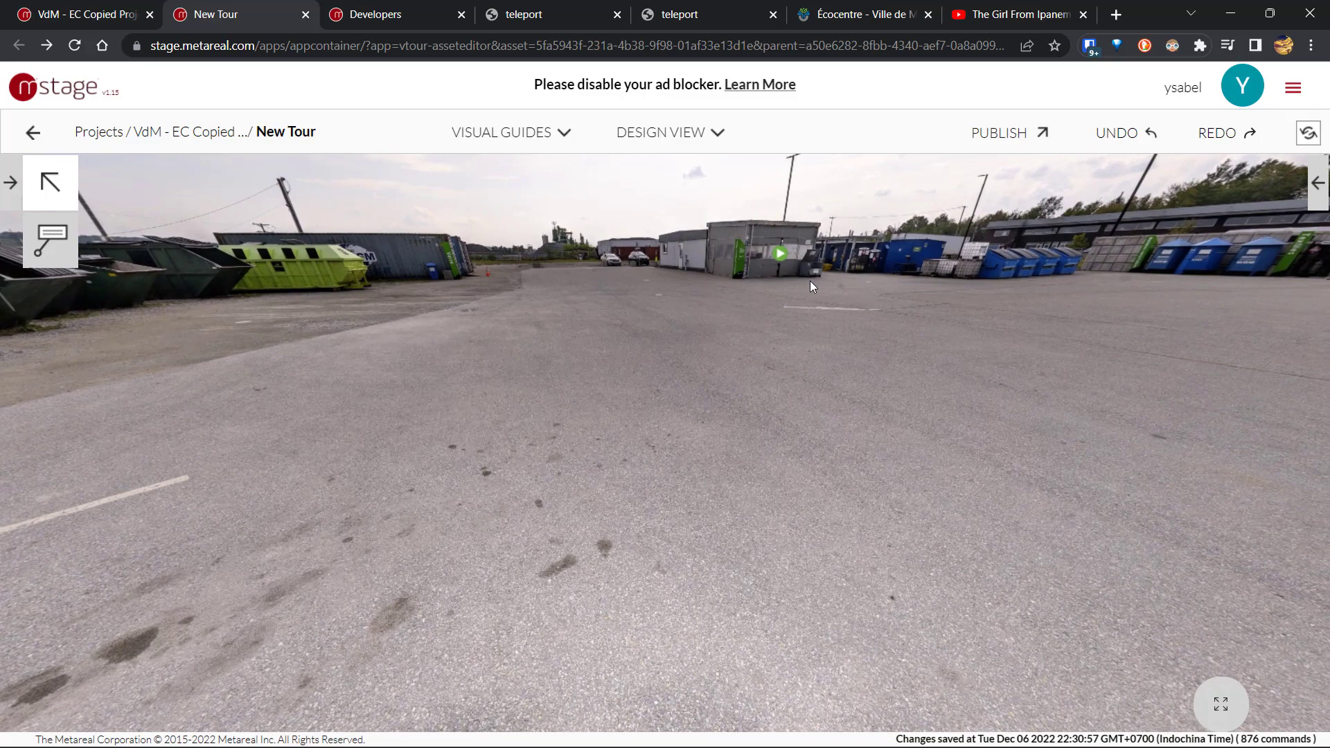
left_click(816, 272)
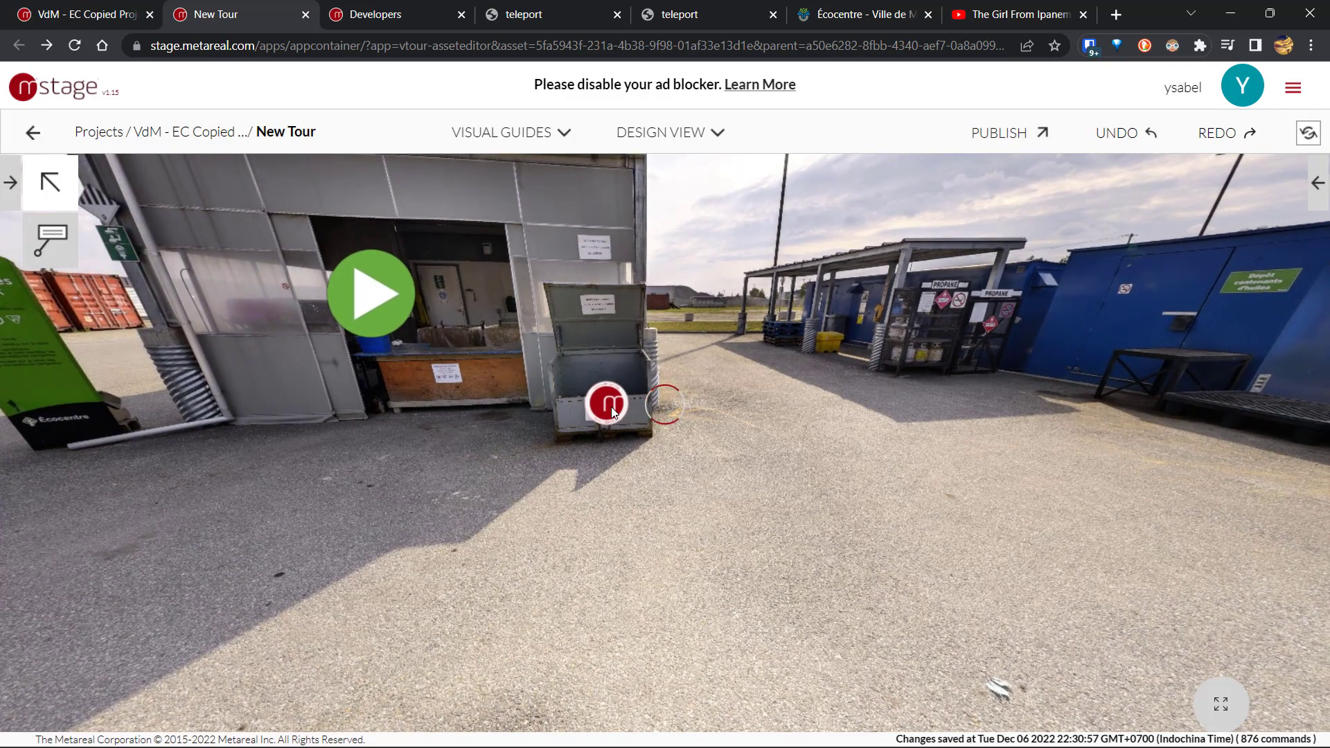
- Reopen the m label's settings, review Display Position and Visibility, then return to the top
left_click(611, 406)
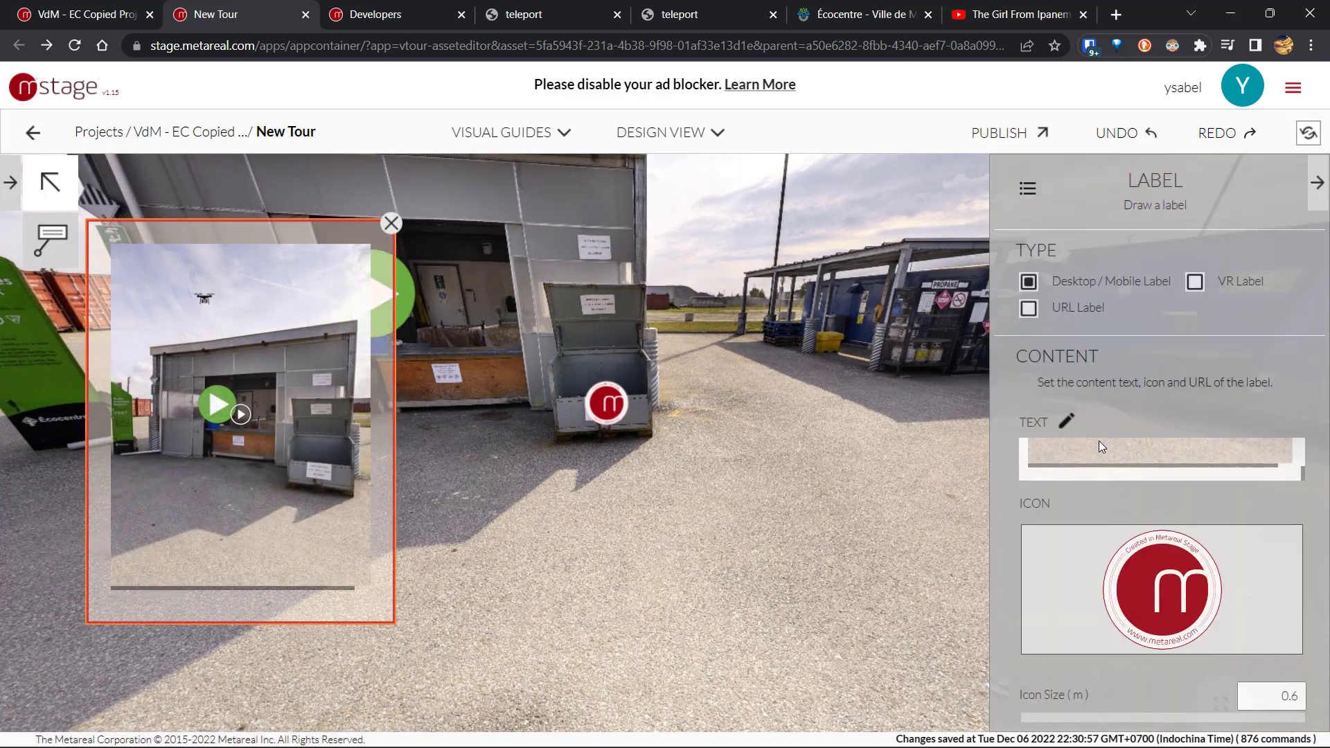
scroll(1217, 404, "down", 6)
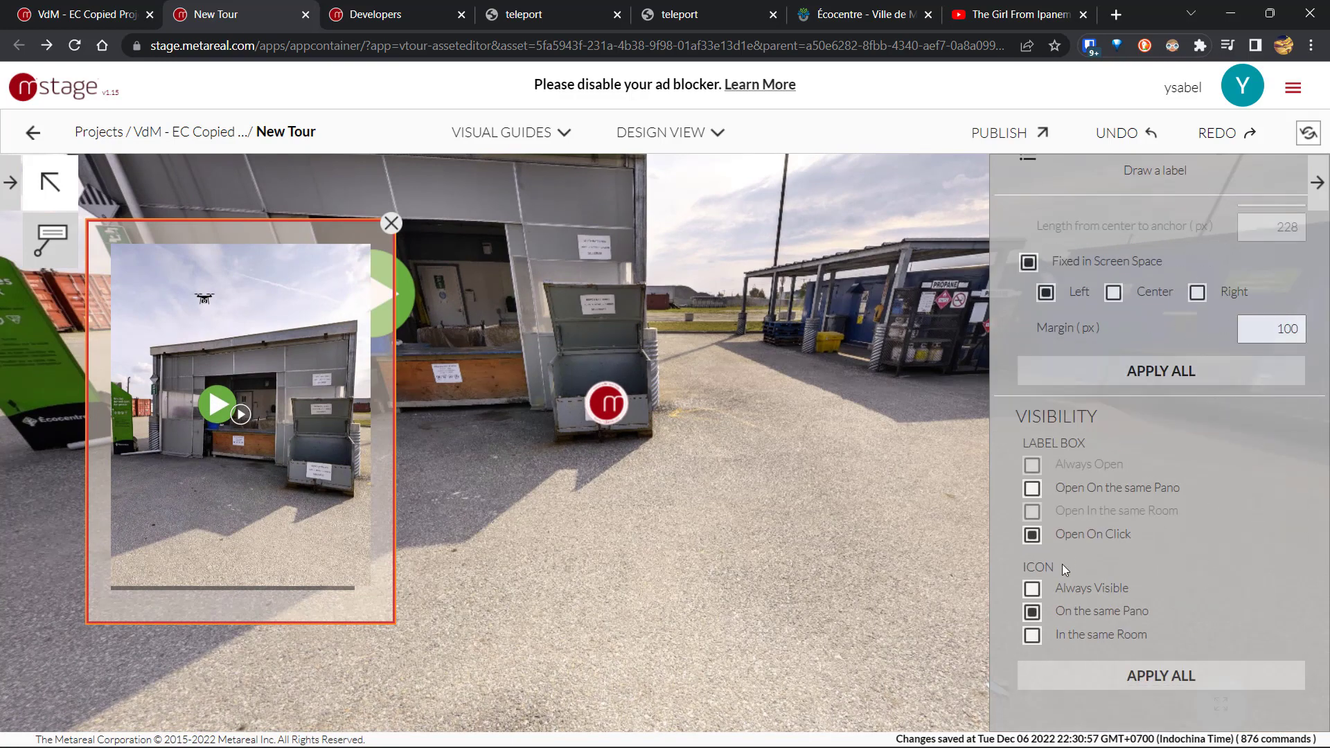
left_click(1039, 647)
scroll(1165, 384, "up", 2)
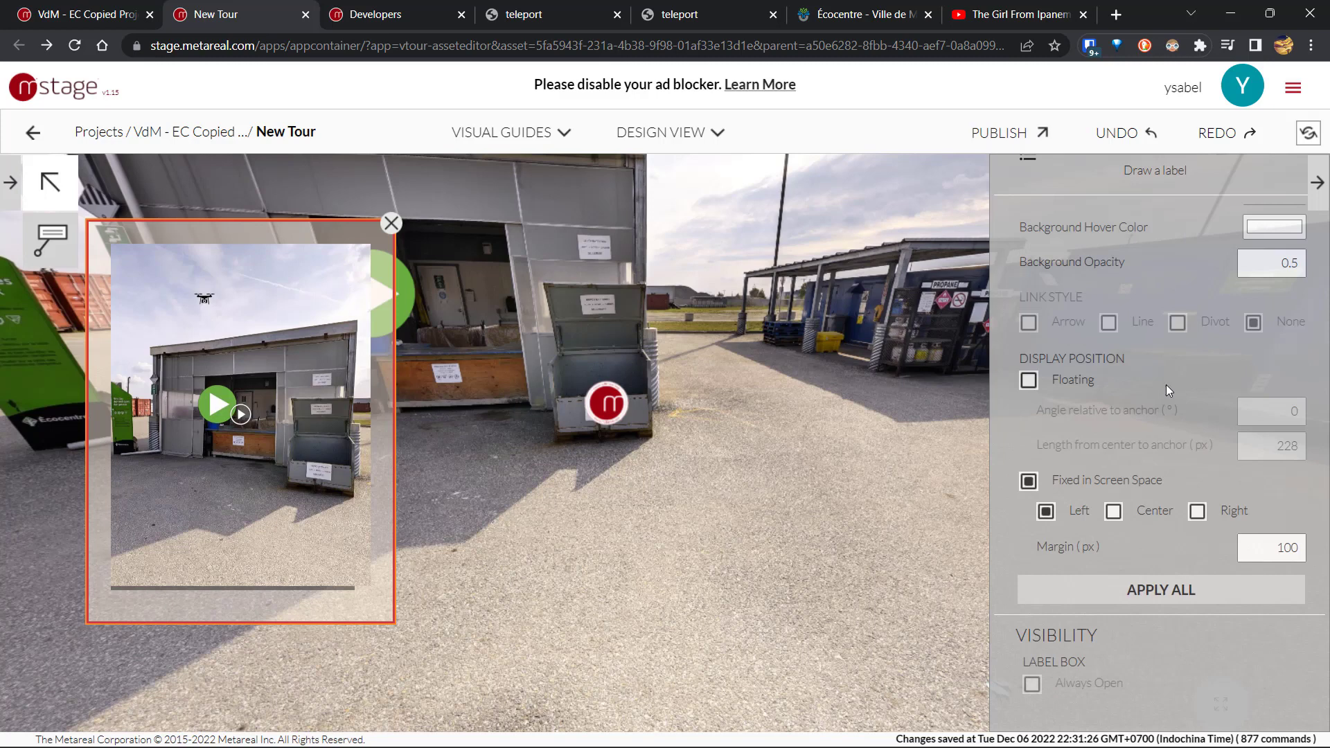
scroll(1165, 384, "up", 2)
scroll(1165, 384, "up", 2)
scroll(1165, 385, "up", 1)
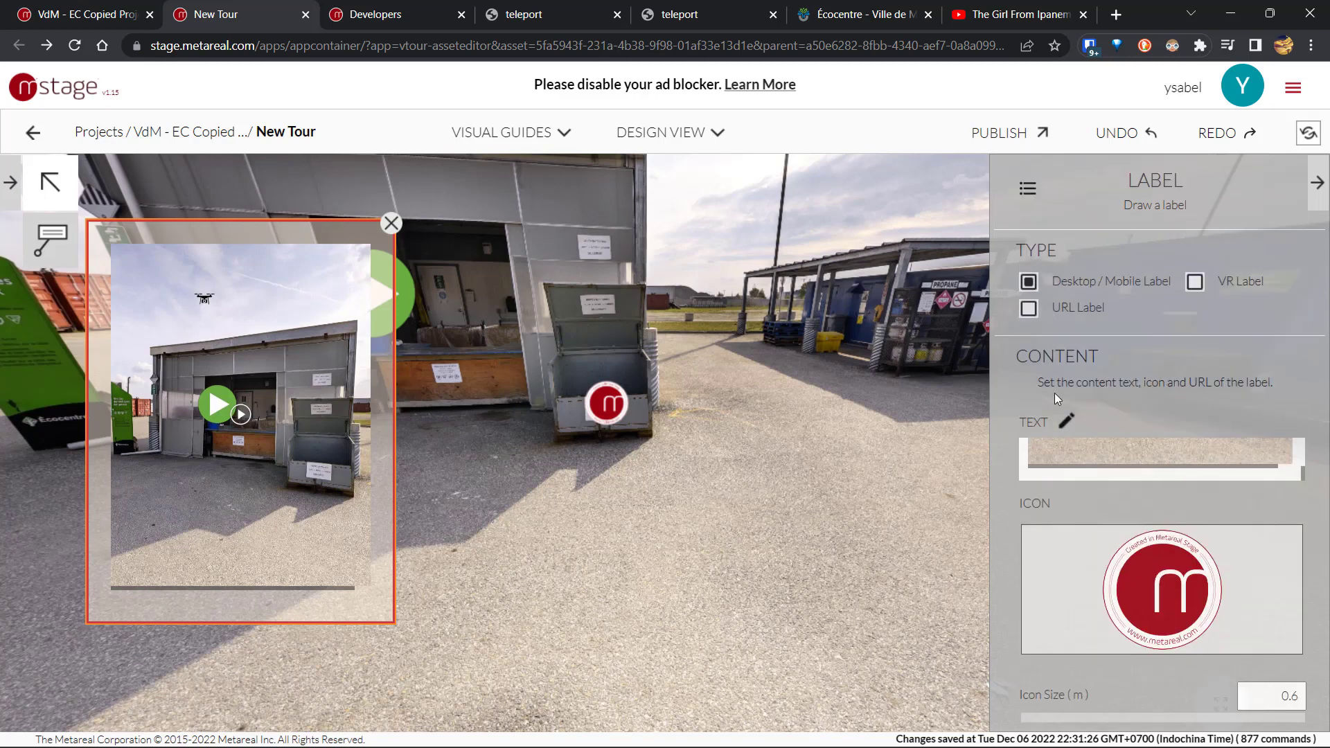